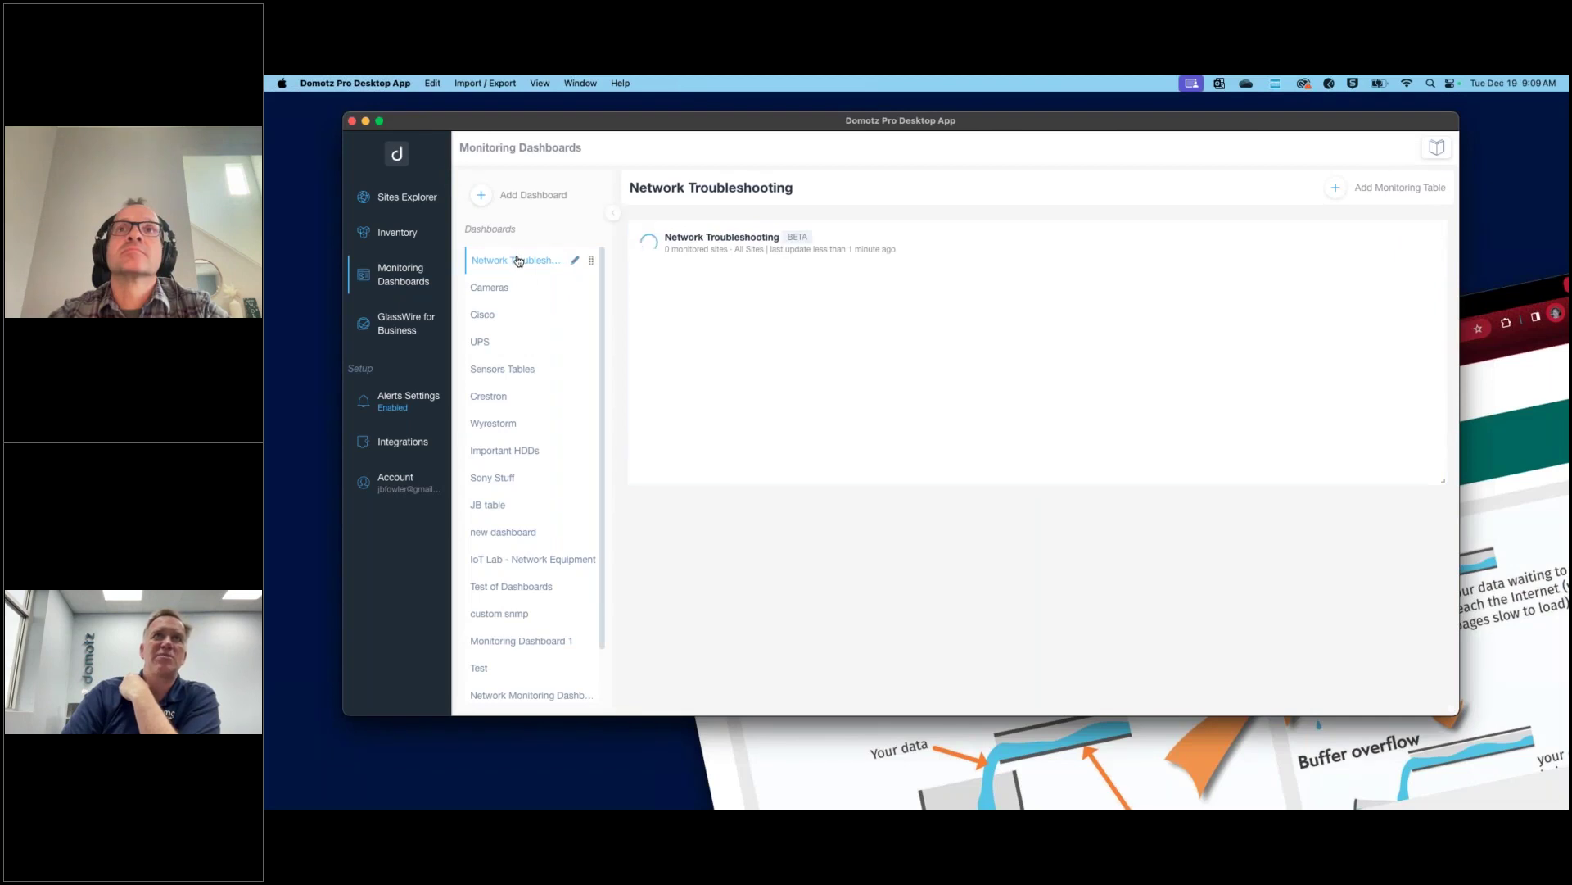
# Open the Network Troubleshooting dashboard and enlarge the app window so more of the table's columns fit.
pyautogui.click(533, 696)
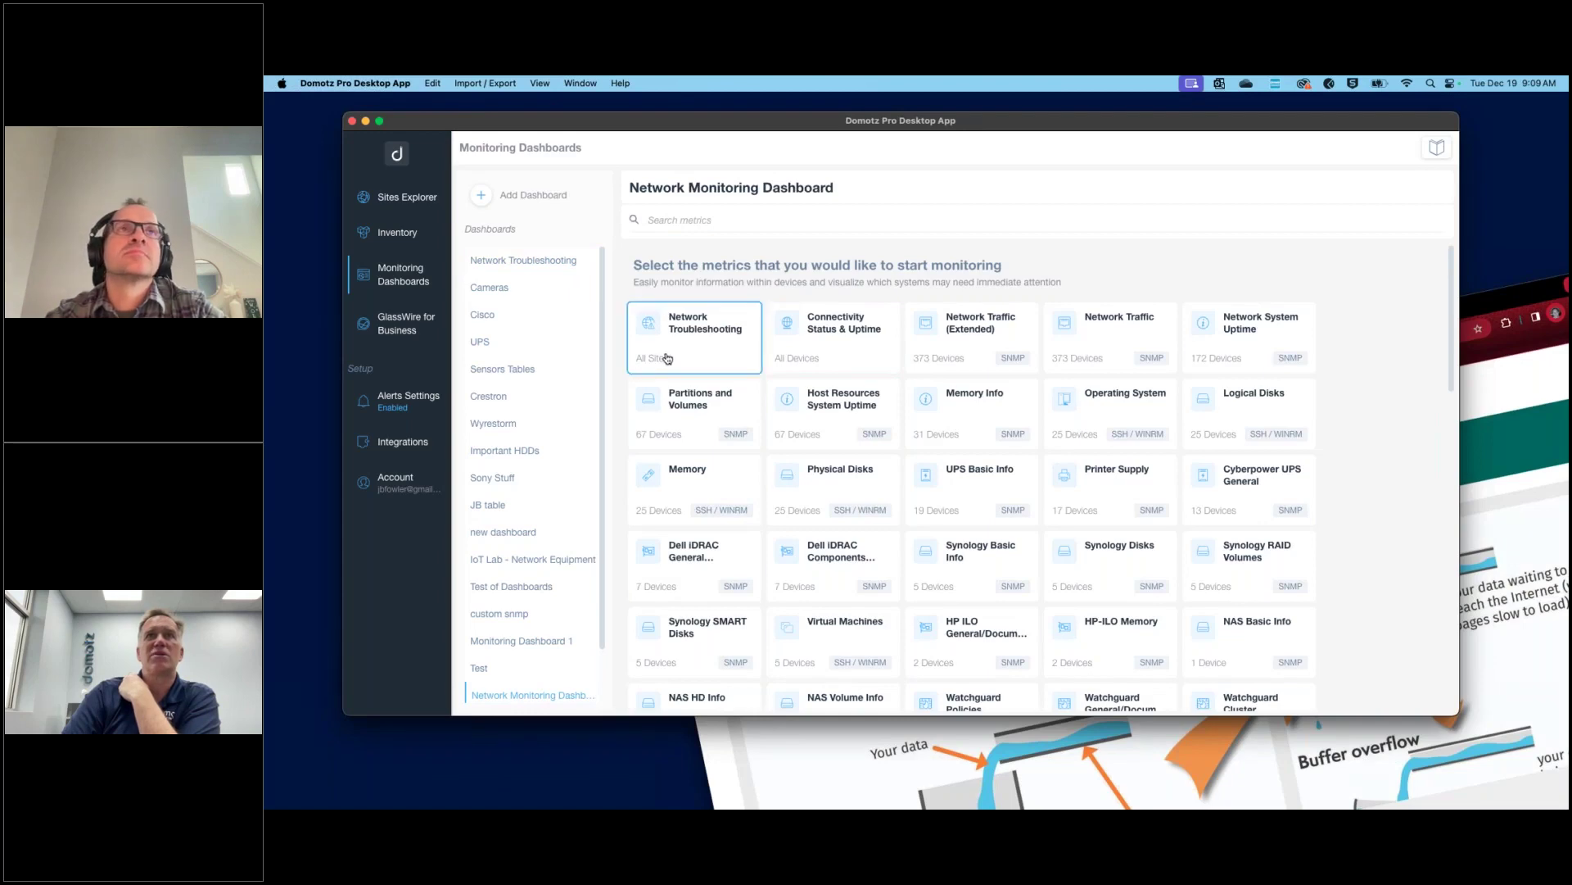
pyautogui.click(543, 260)
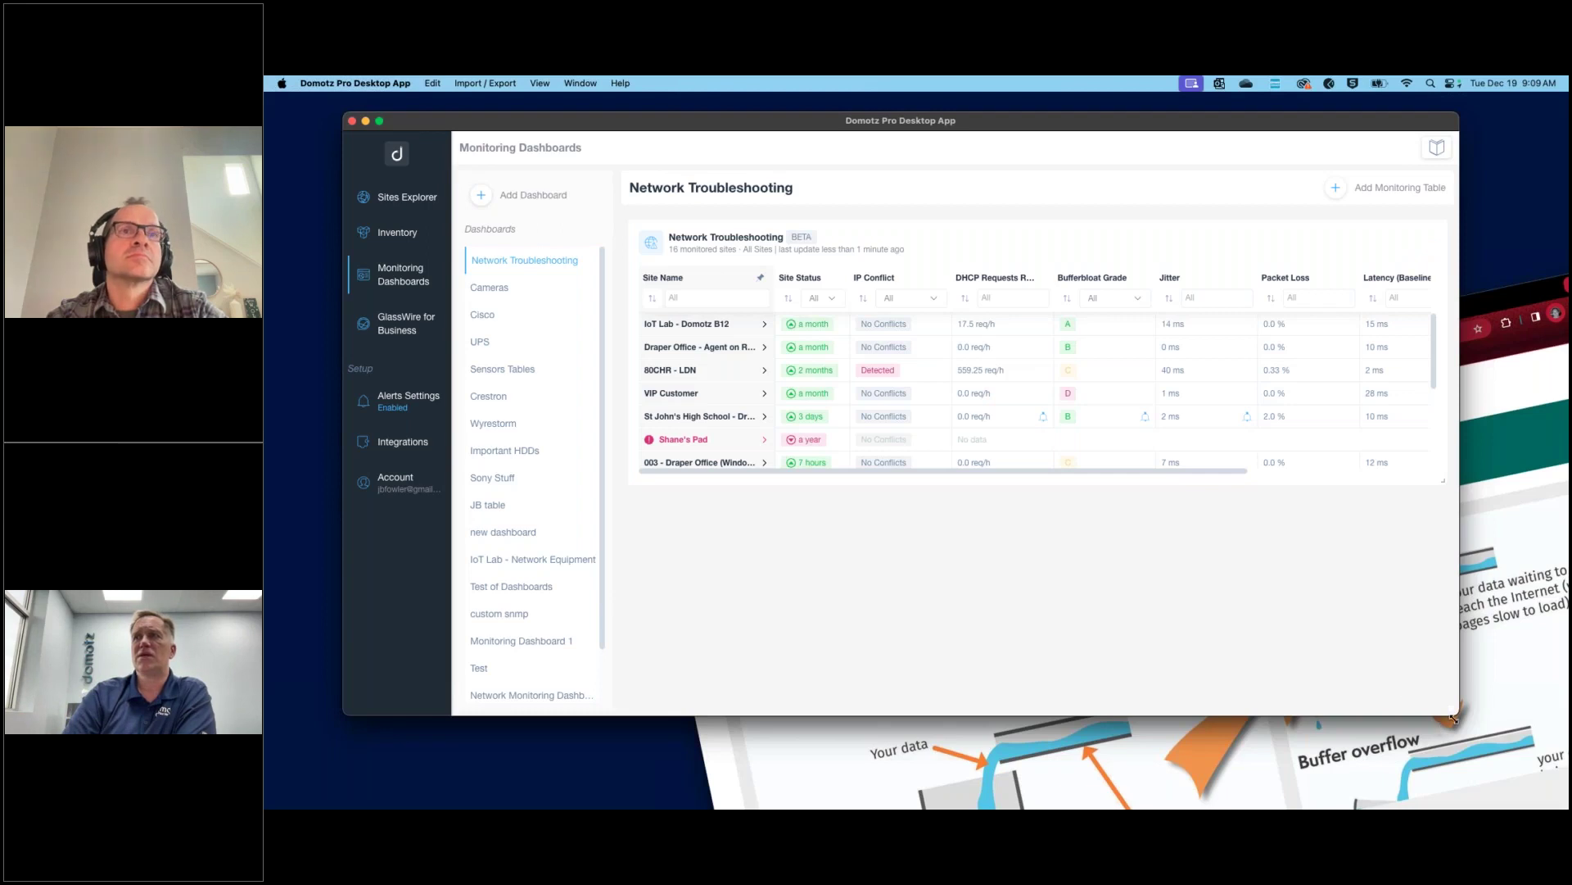
pyautogui.moveTo(1453, 719); pyautogui.dragTo(1562, 790)
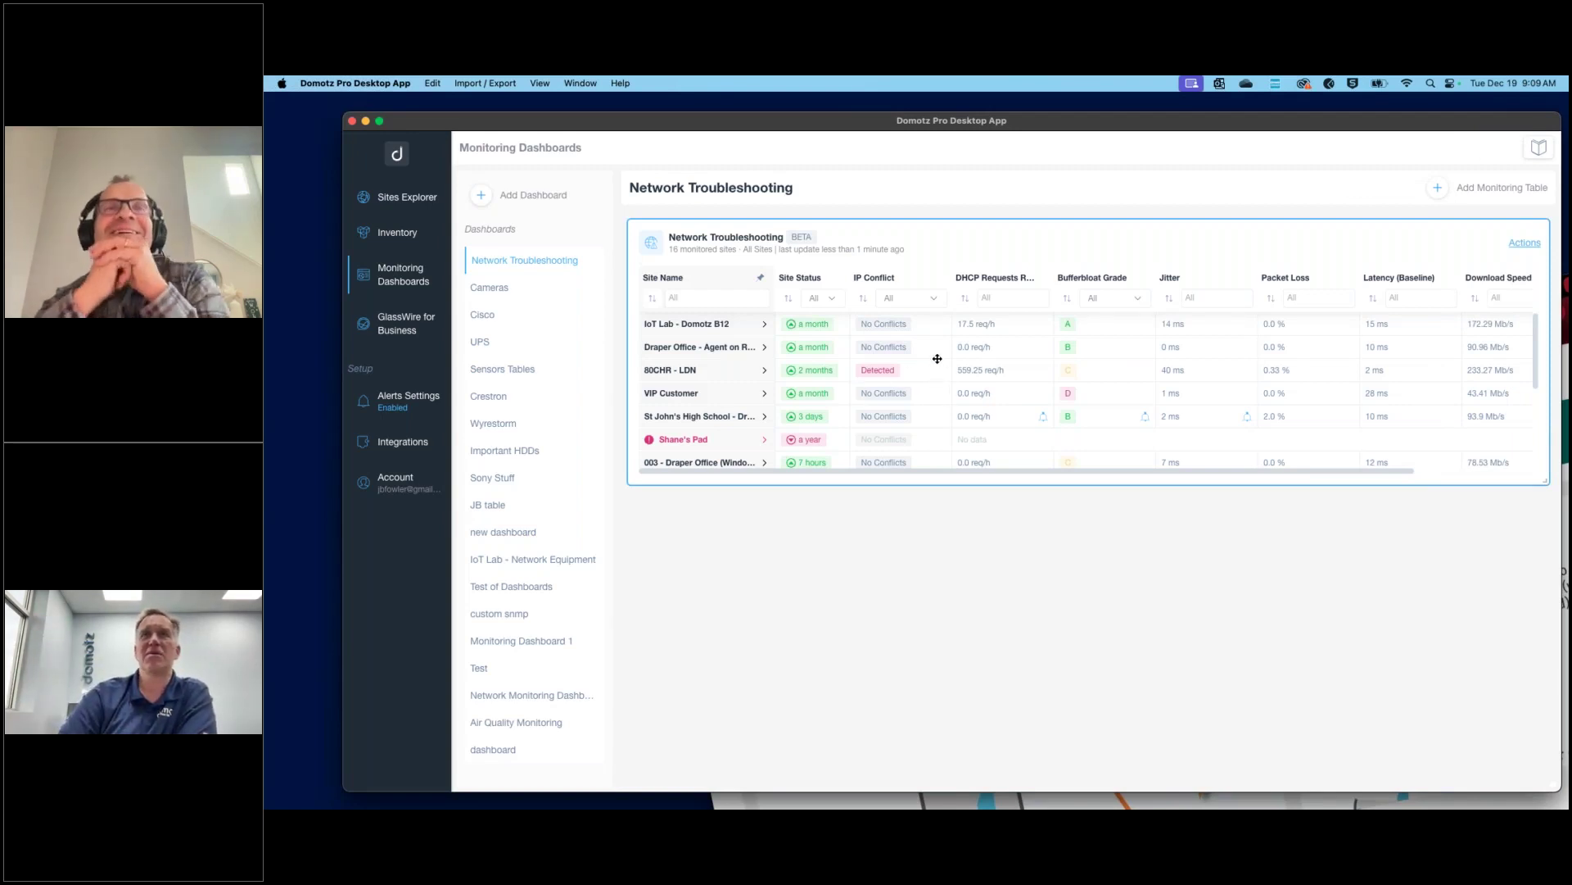
# View the IP Conflict details of the 80CHR - LDN site, then close them.
pyautogui.moveTo(740, 324)
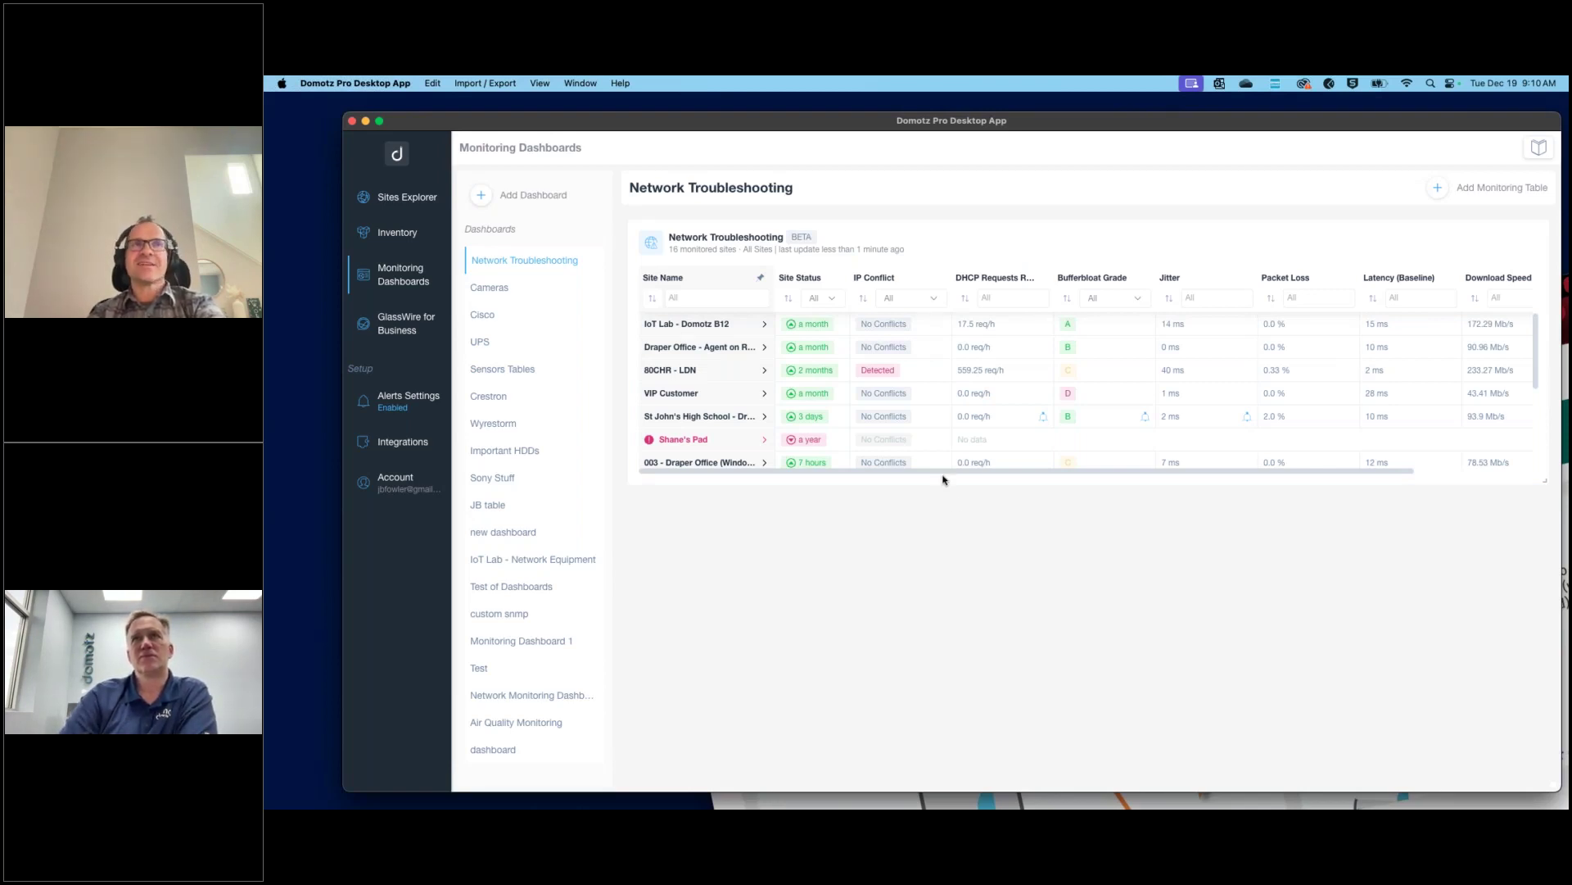
pyautogui.moveTo(939, 374)
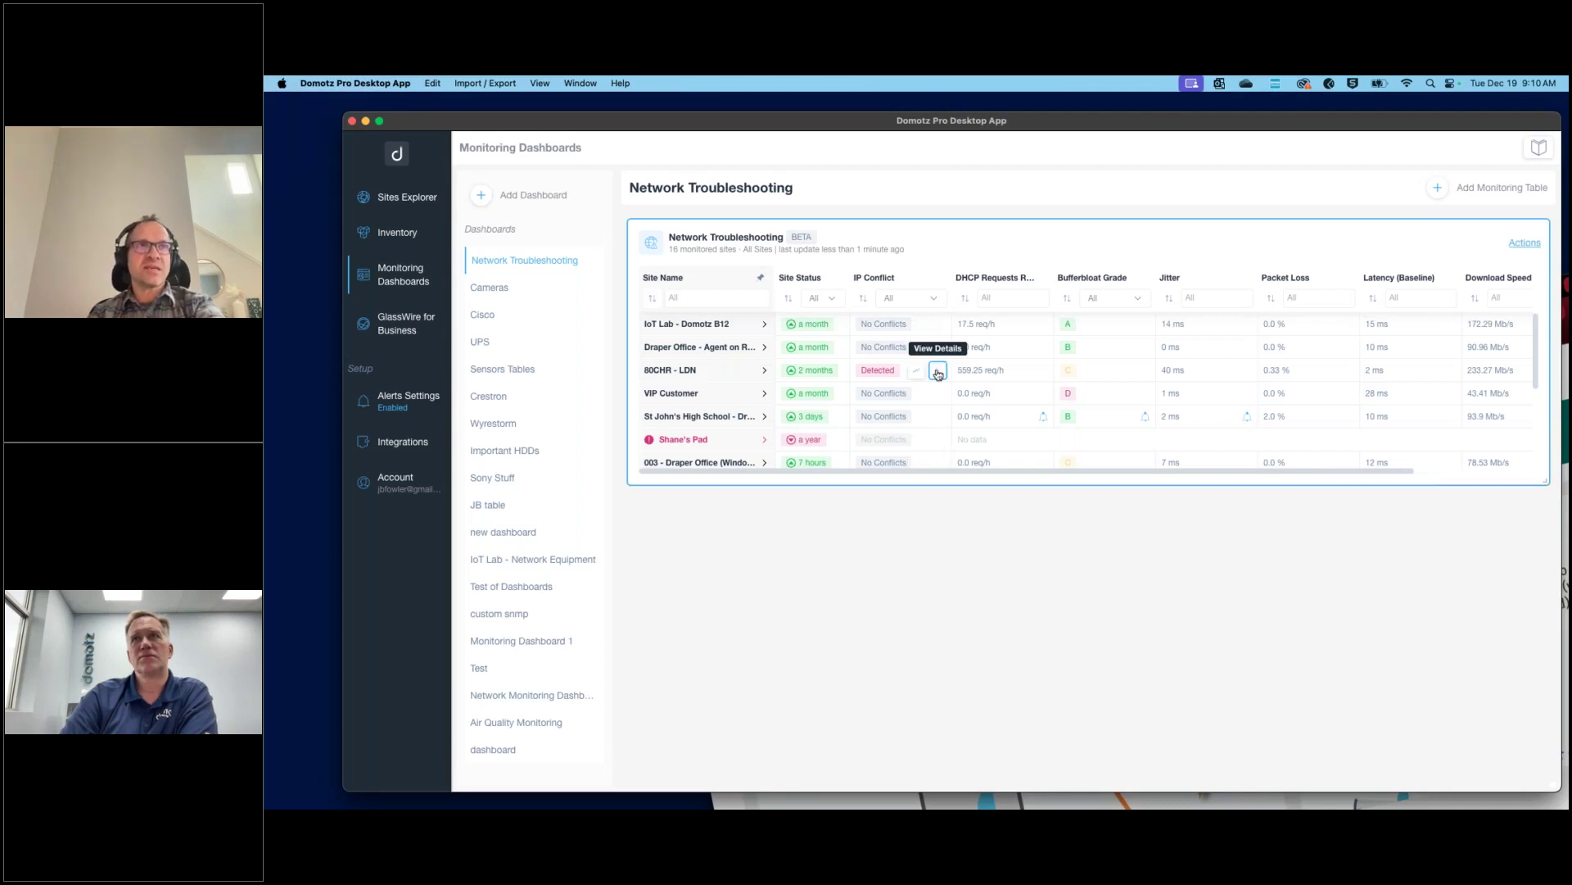
pyautogui.click(939, 374)
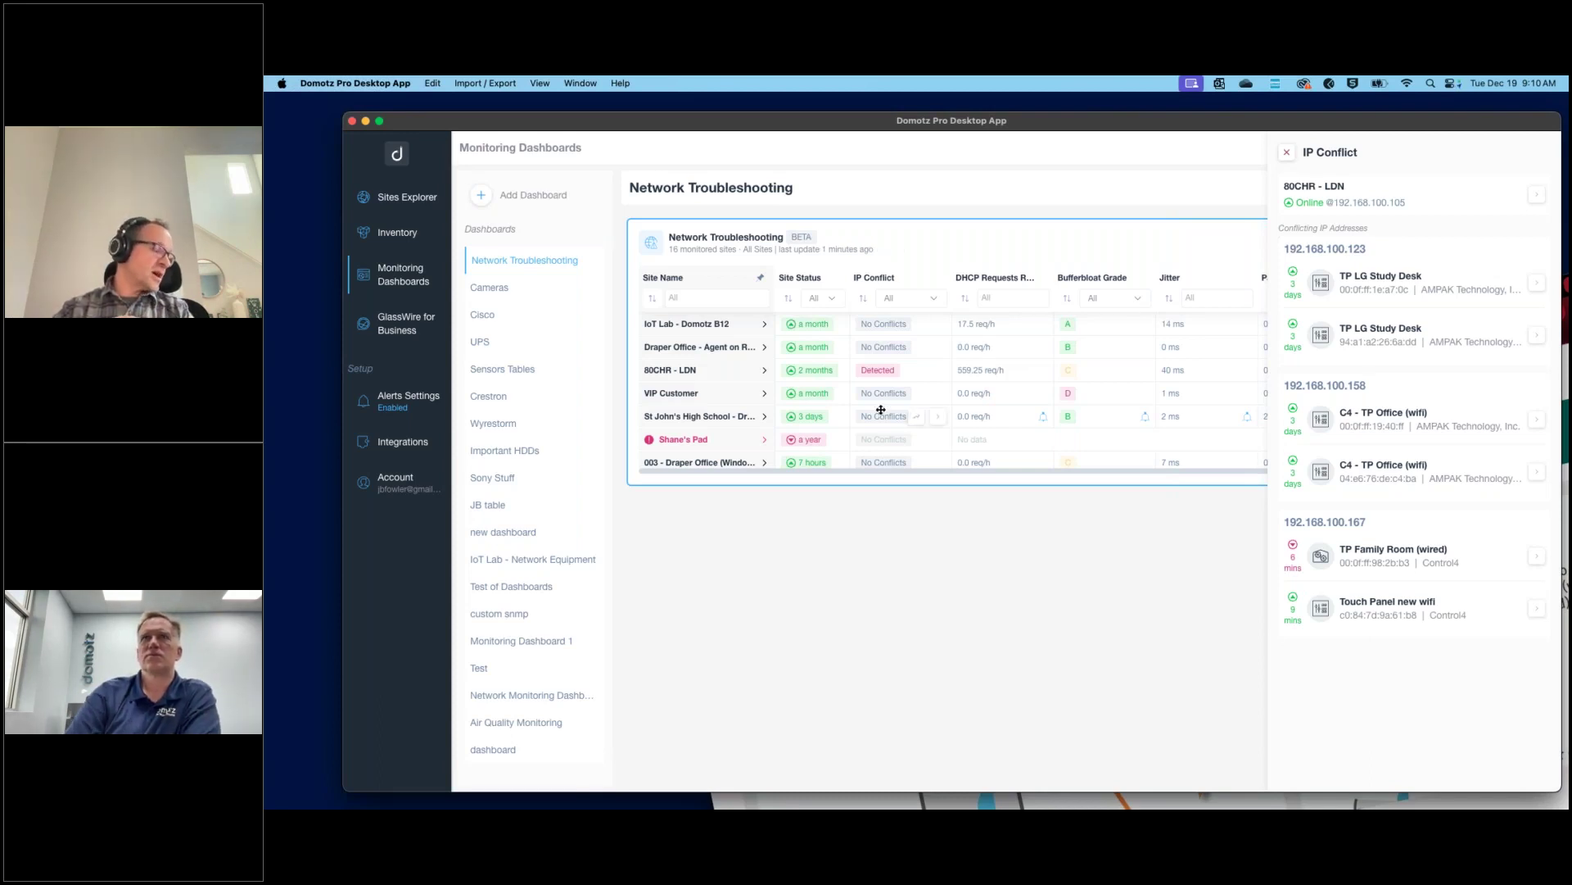
pyautogui.moveTo(574, 318)
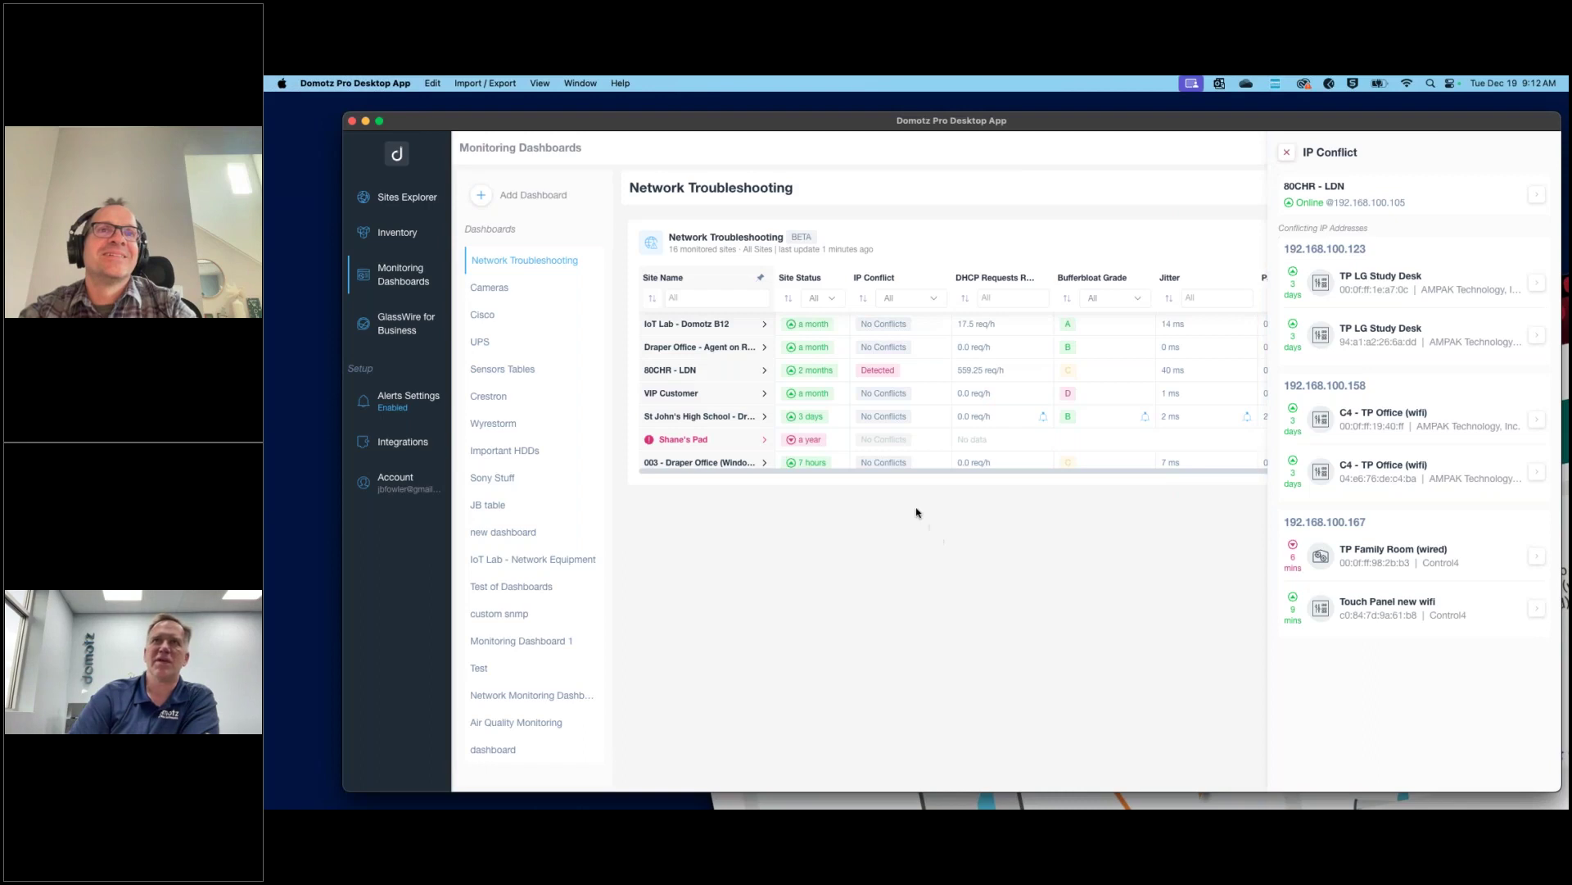
pyautogui.click(1286, 152)
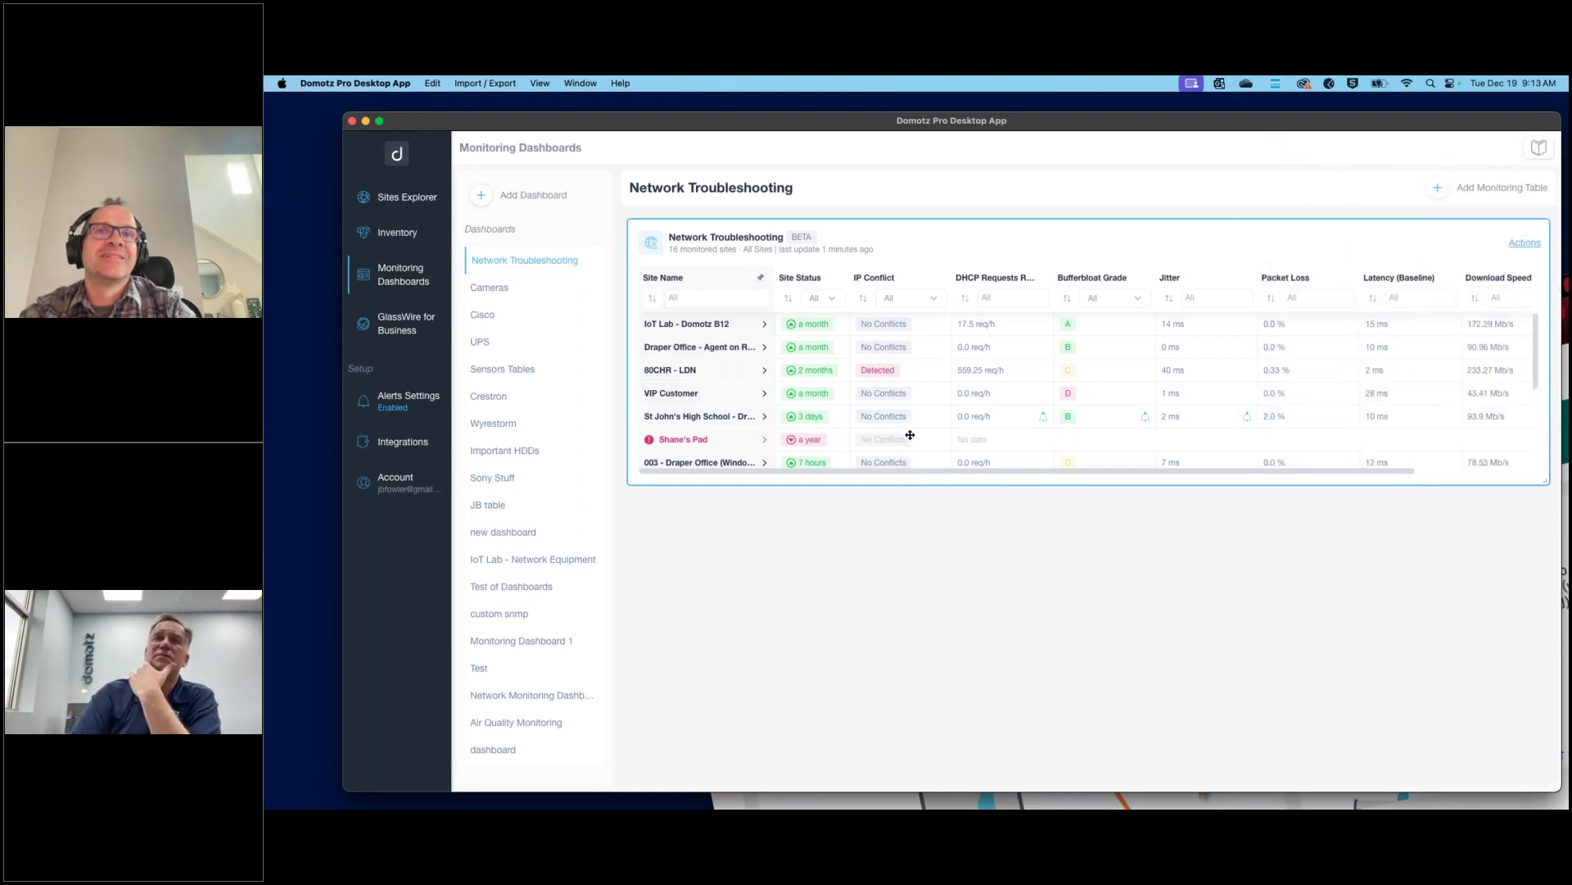
# Review the IP Conflict details and alert configuration of the IoT Lab - Domotz B12 site, then close them.
pyautogui.moveTo(938, 379)
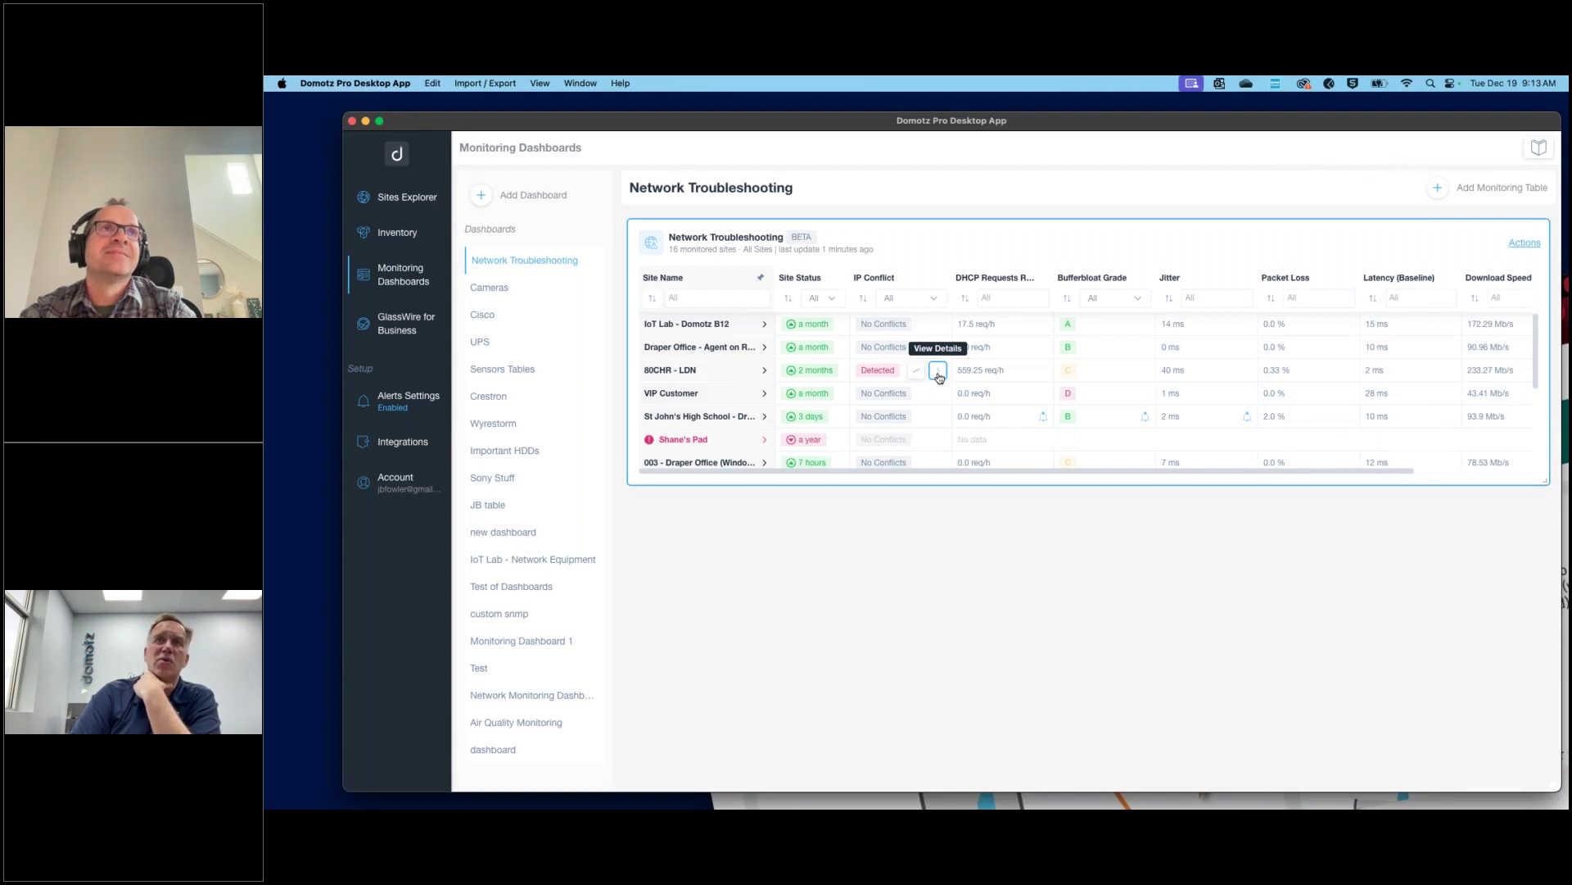
pyautogui.moveTo(917, 327)
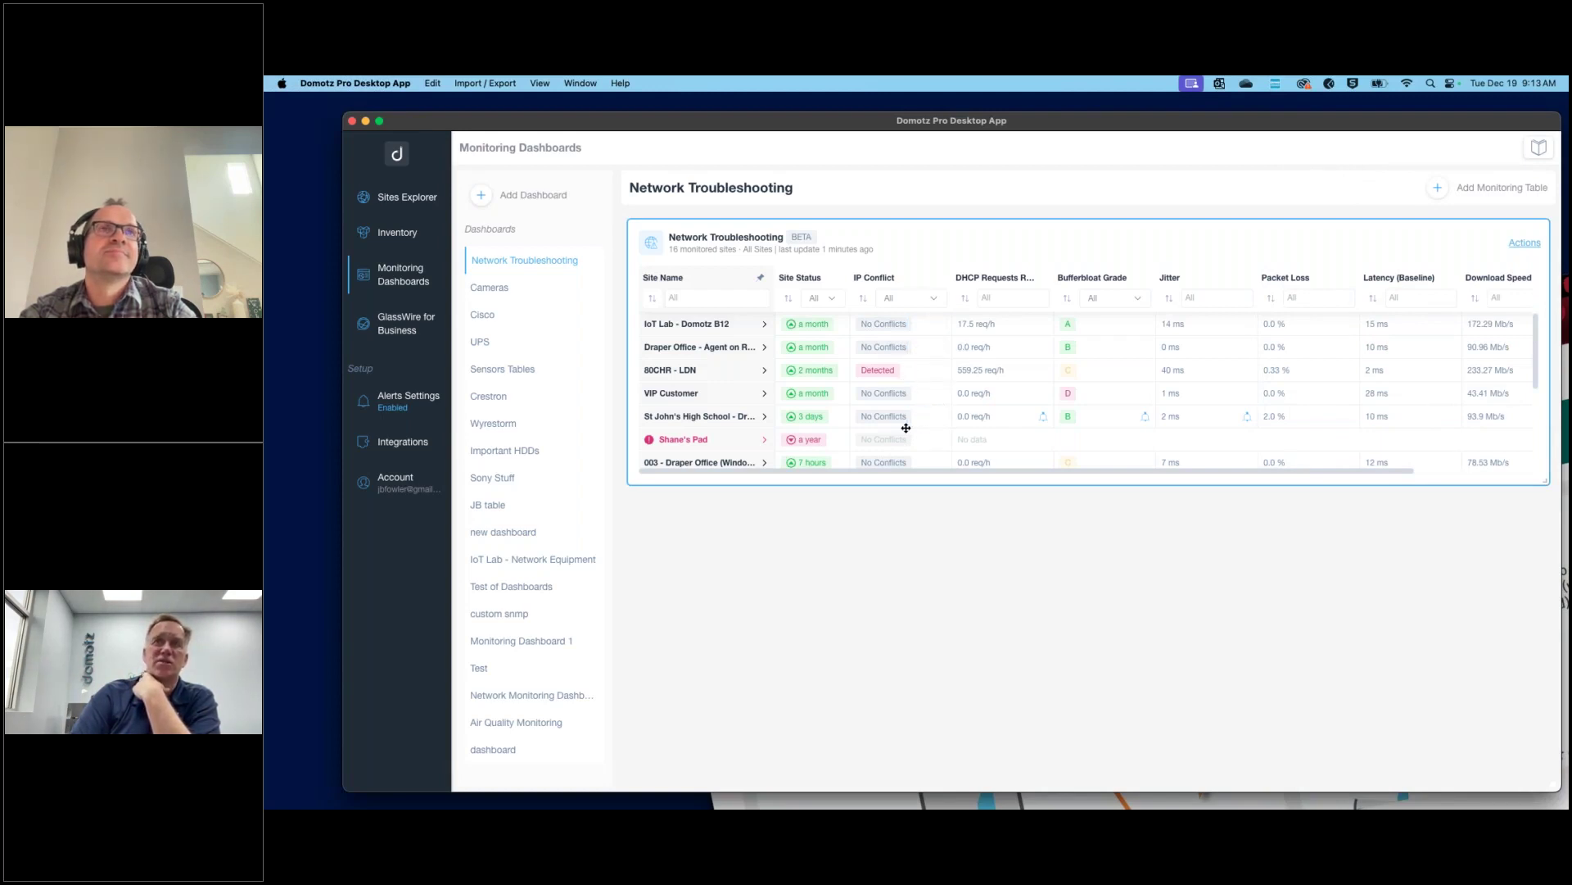
pyautogui.scroll(-2, 905, 419)
pyautogui.scroll(2, 905, 412)
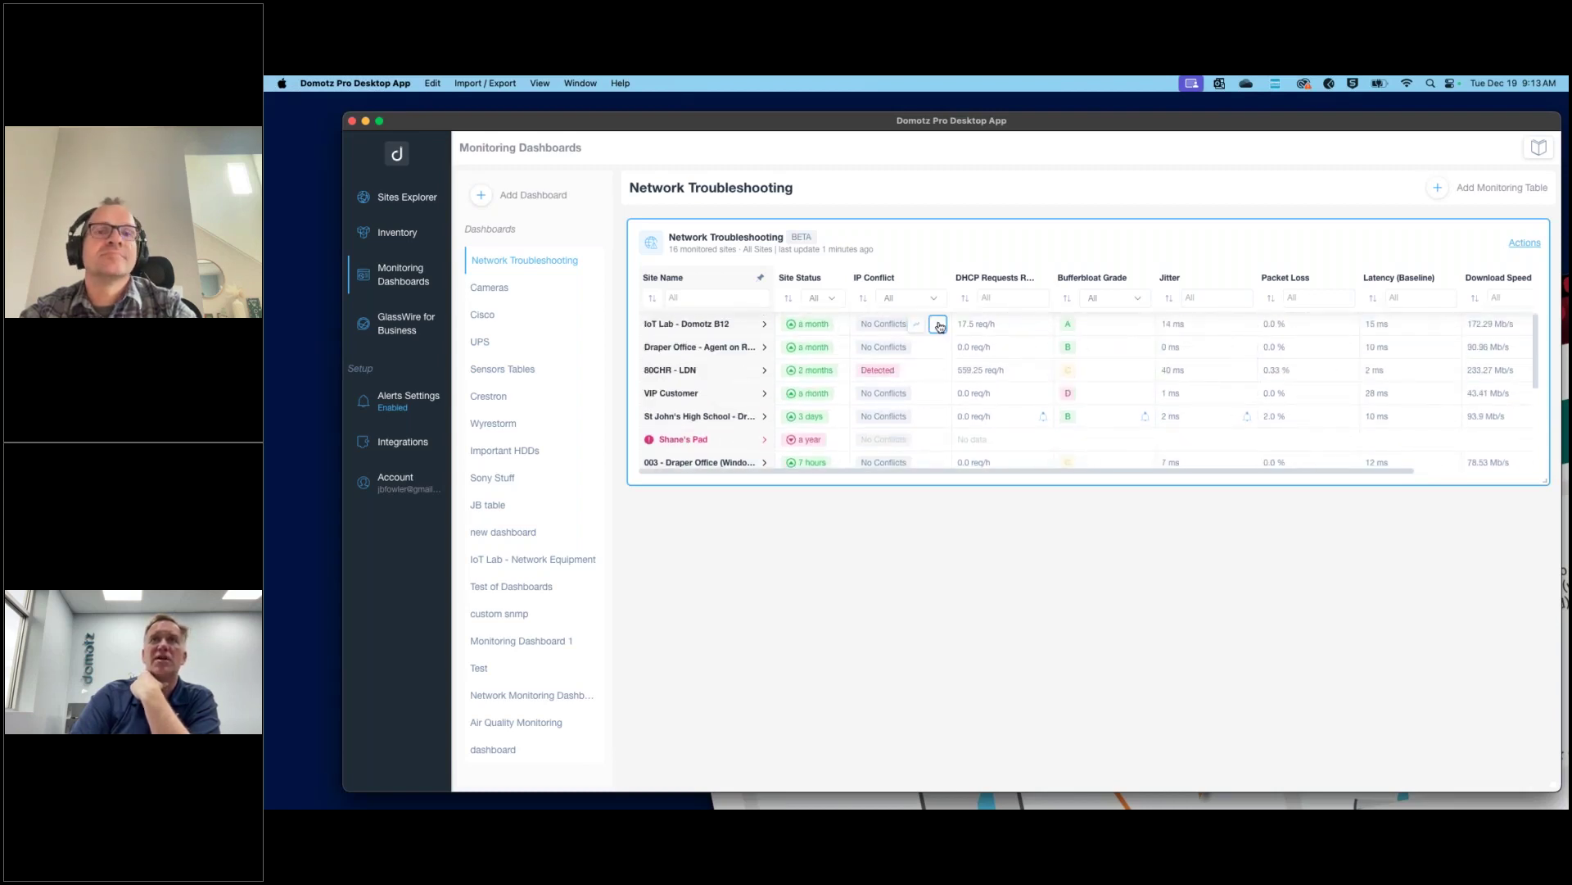
pyautogui.click(939, 324)
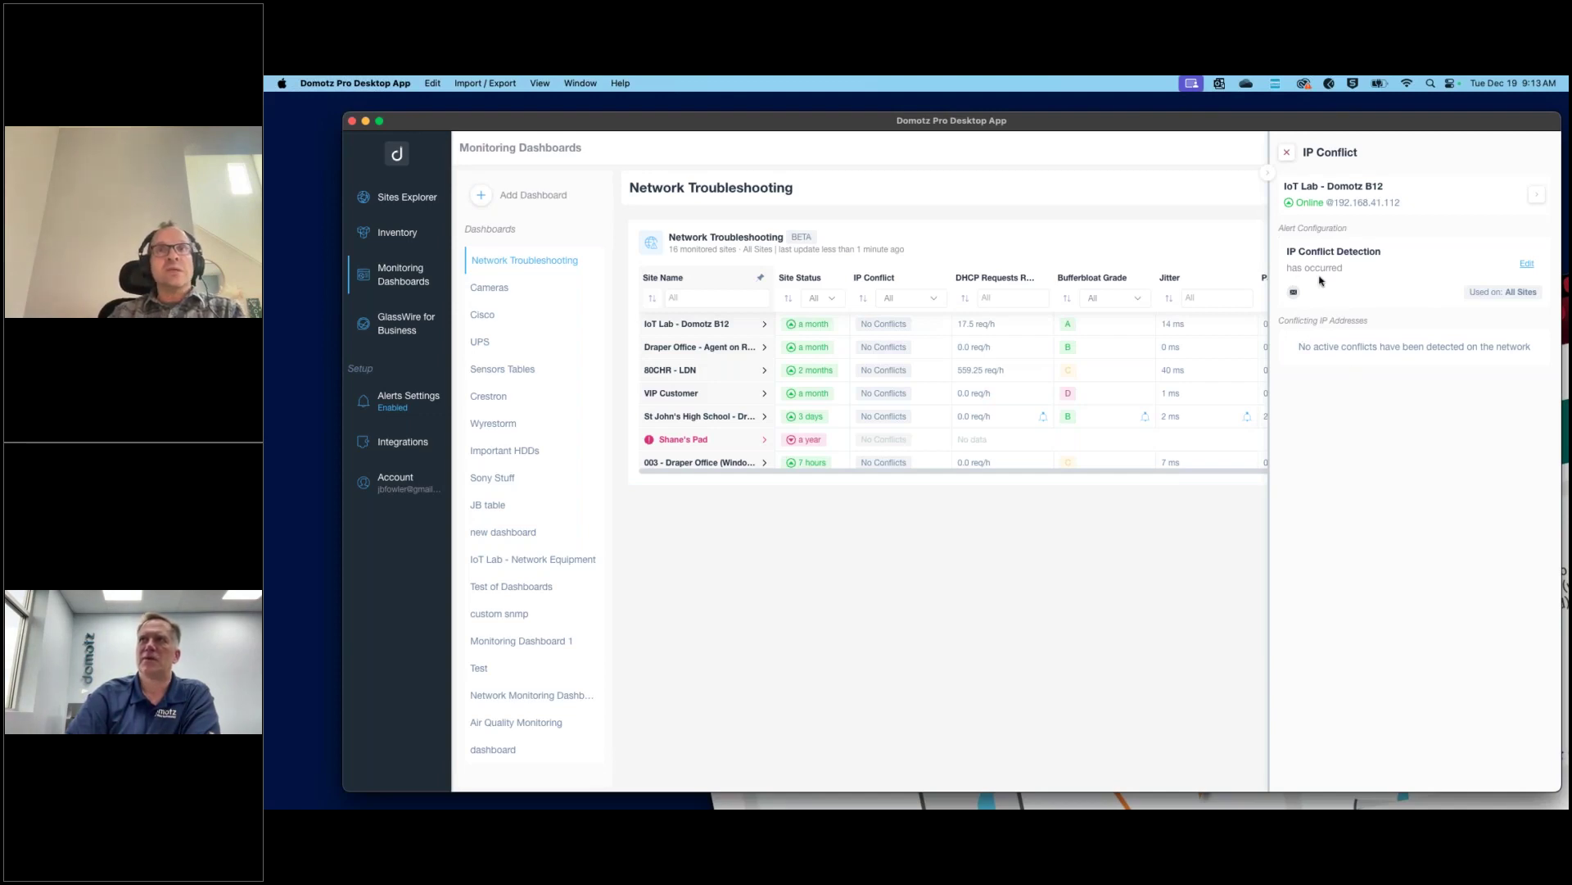
pyautogui.click(1286, 153)
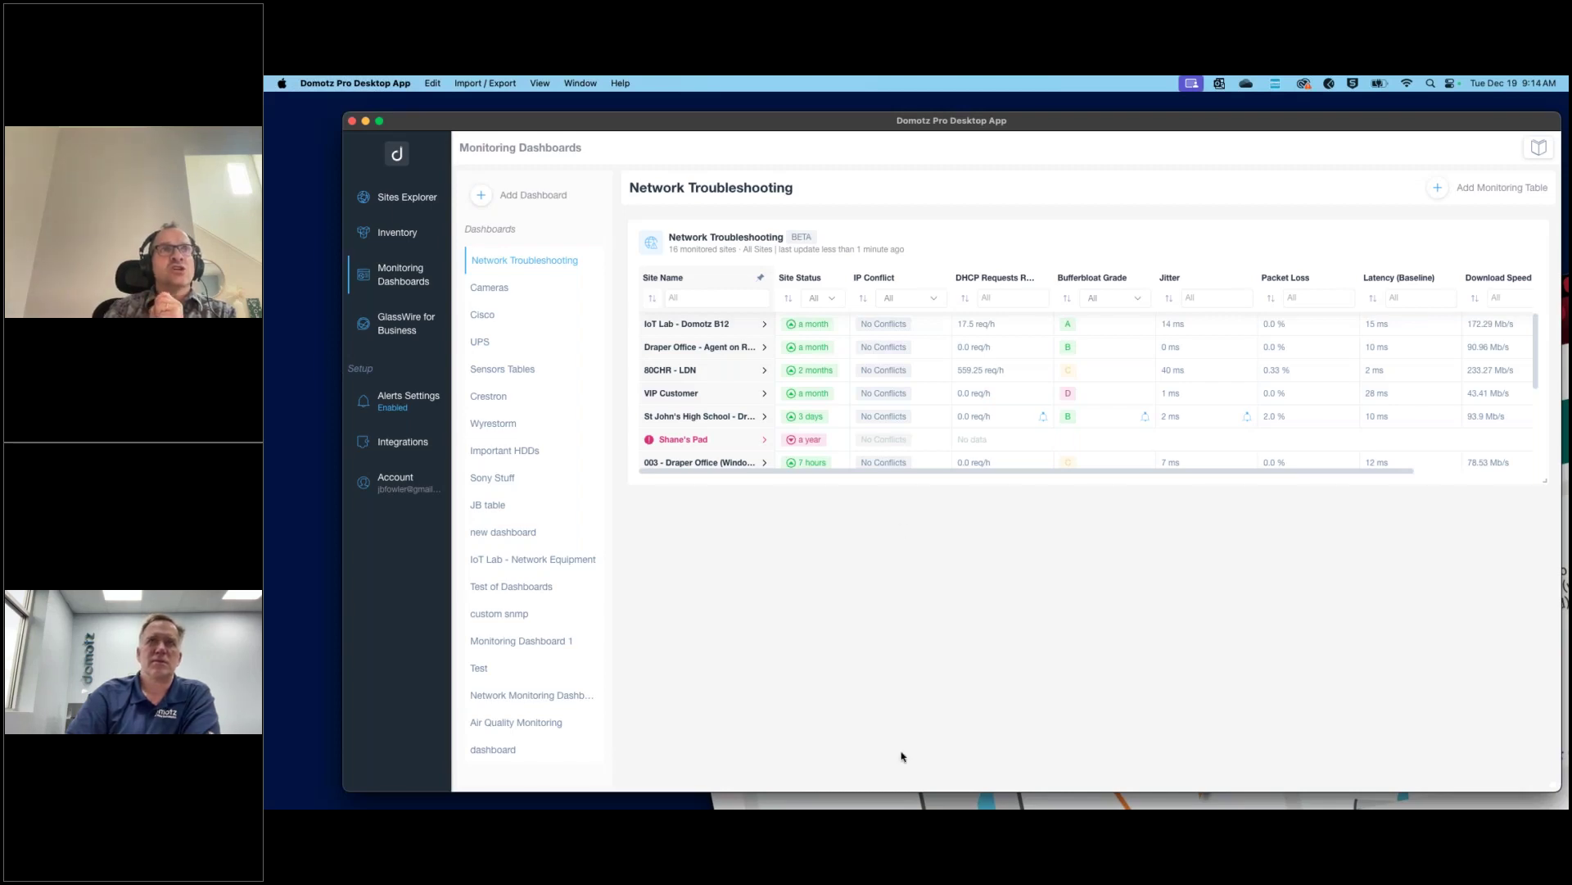
pyautogui.click(938, 324)
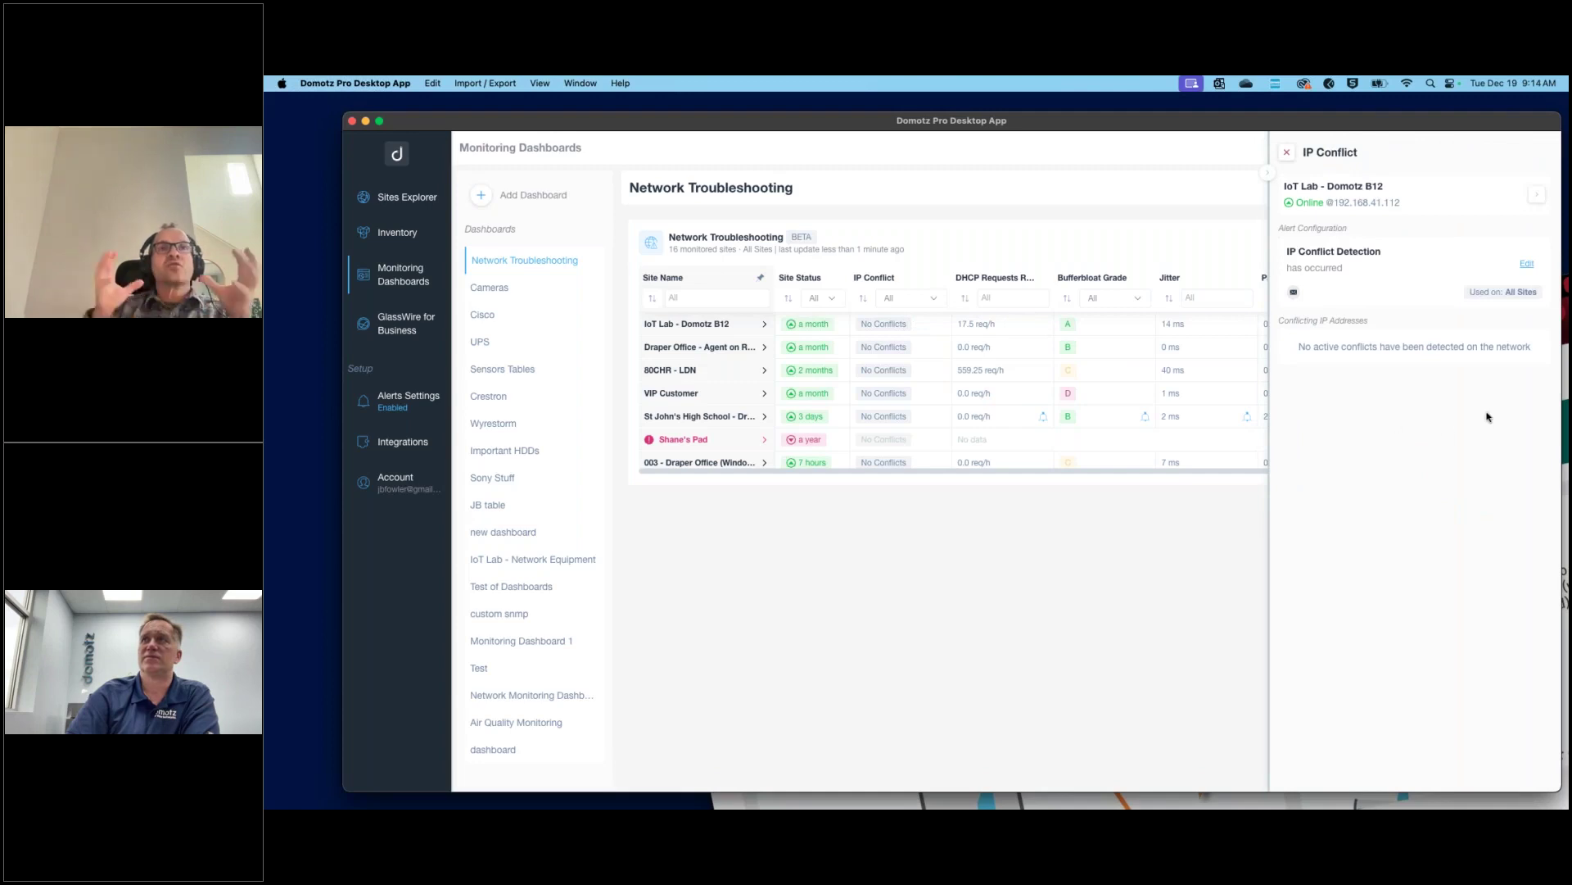
pyautogui.click(1287, 153)
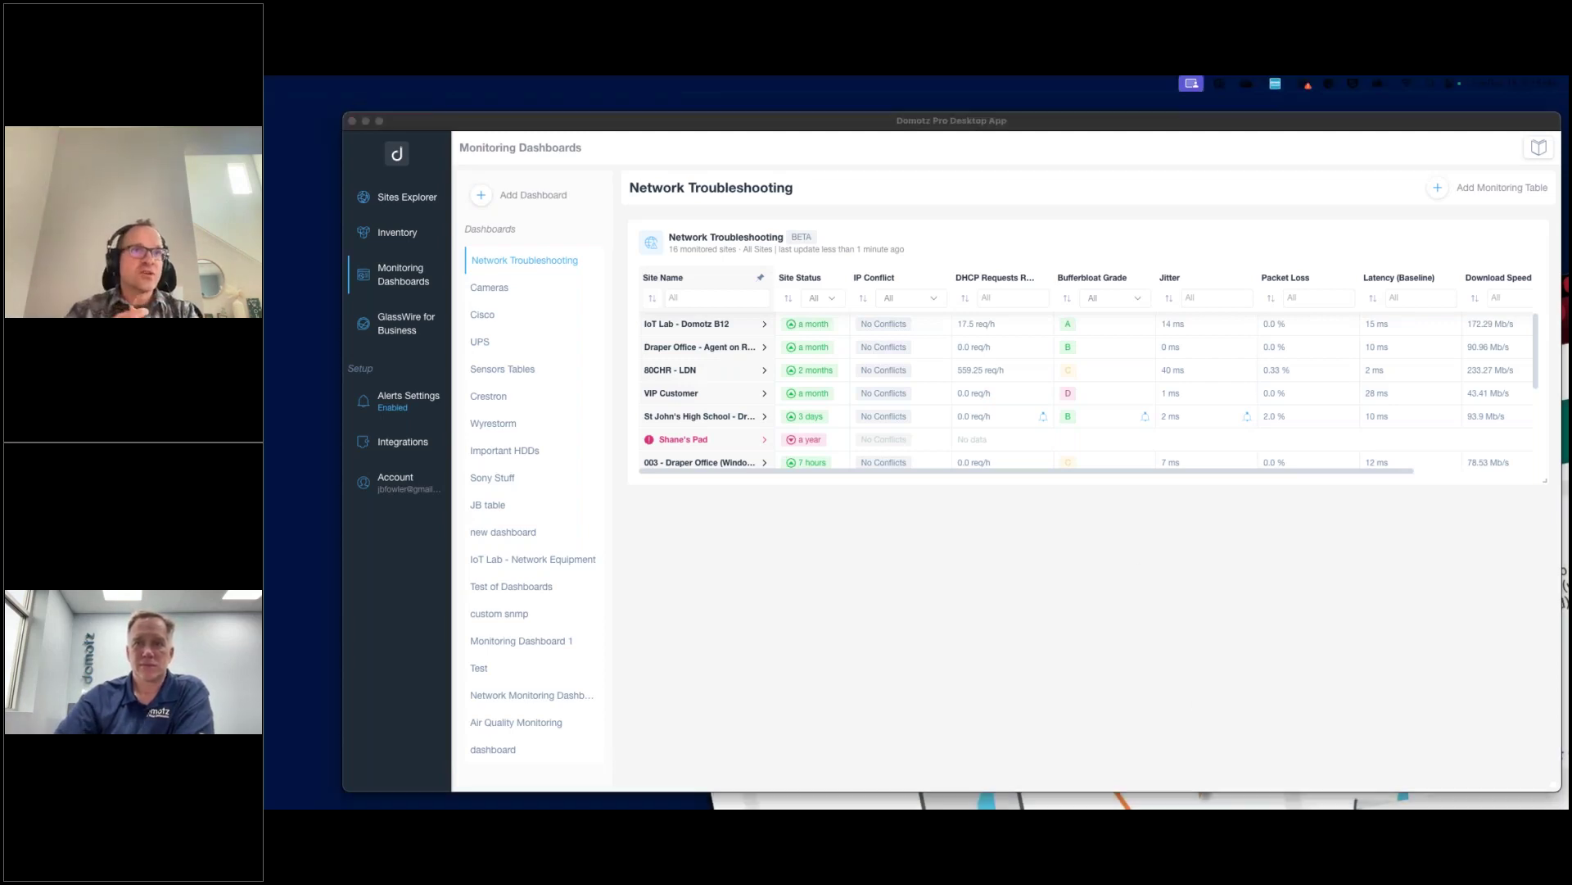
# View the 7-day DHCP Requests Rate history of the 80CHR - LDN site, then its per-device DHCP request details.
pyautogui.click(1207, 590)
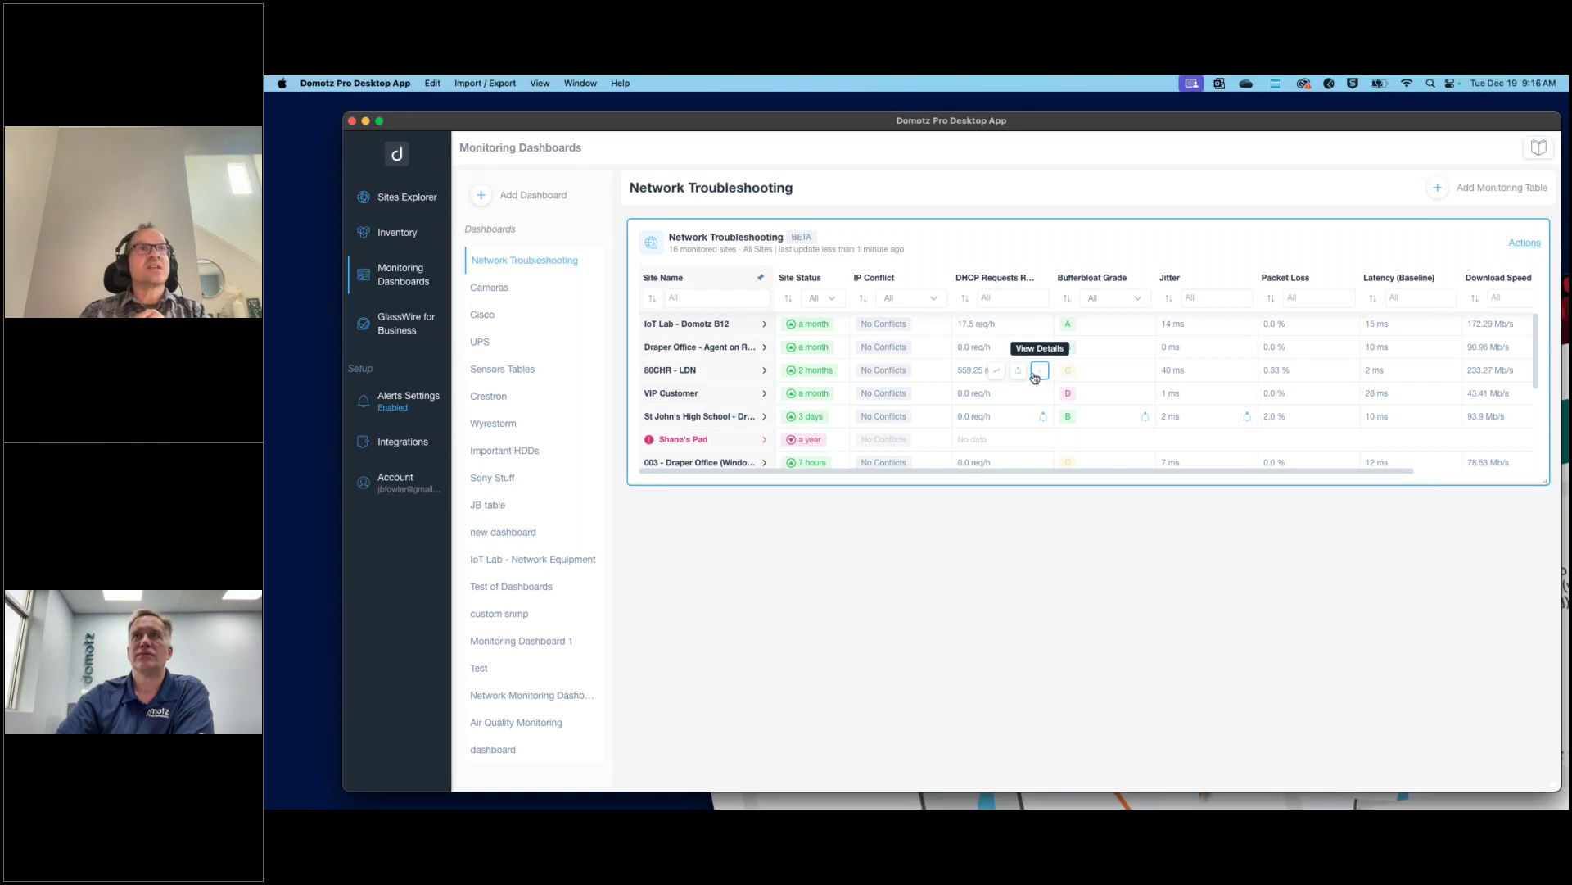
pyautogui.click(996, 373)
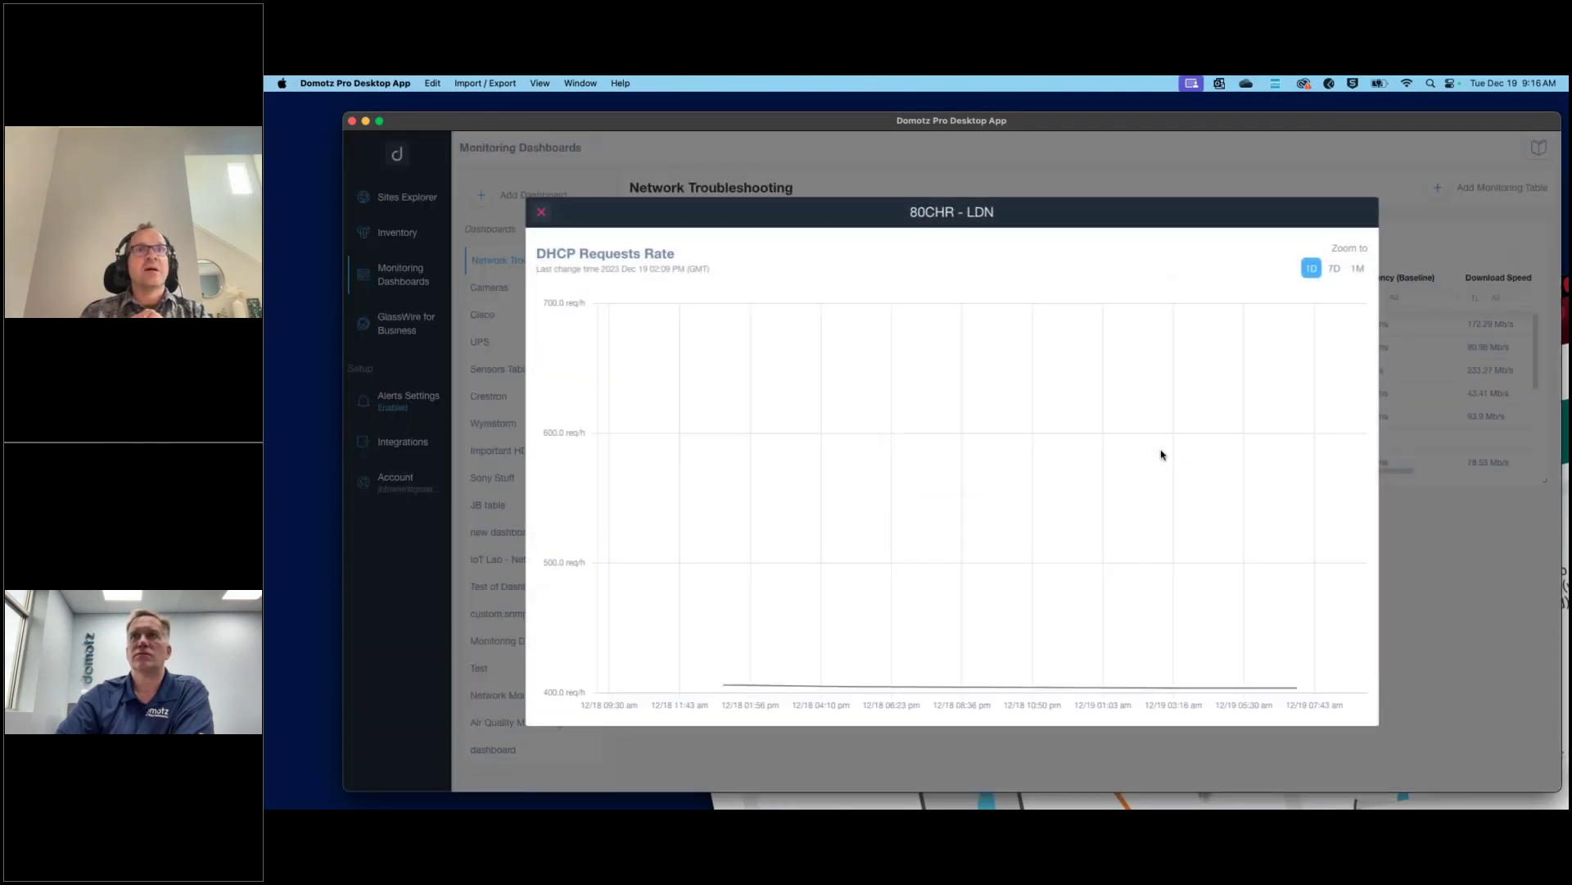
pyautogui.click(1334, 268)
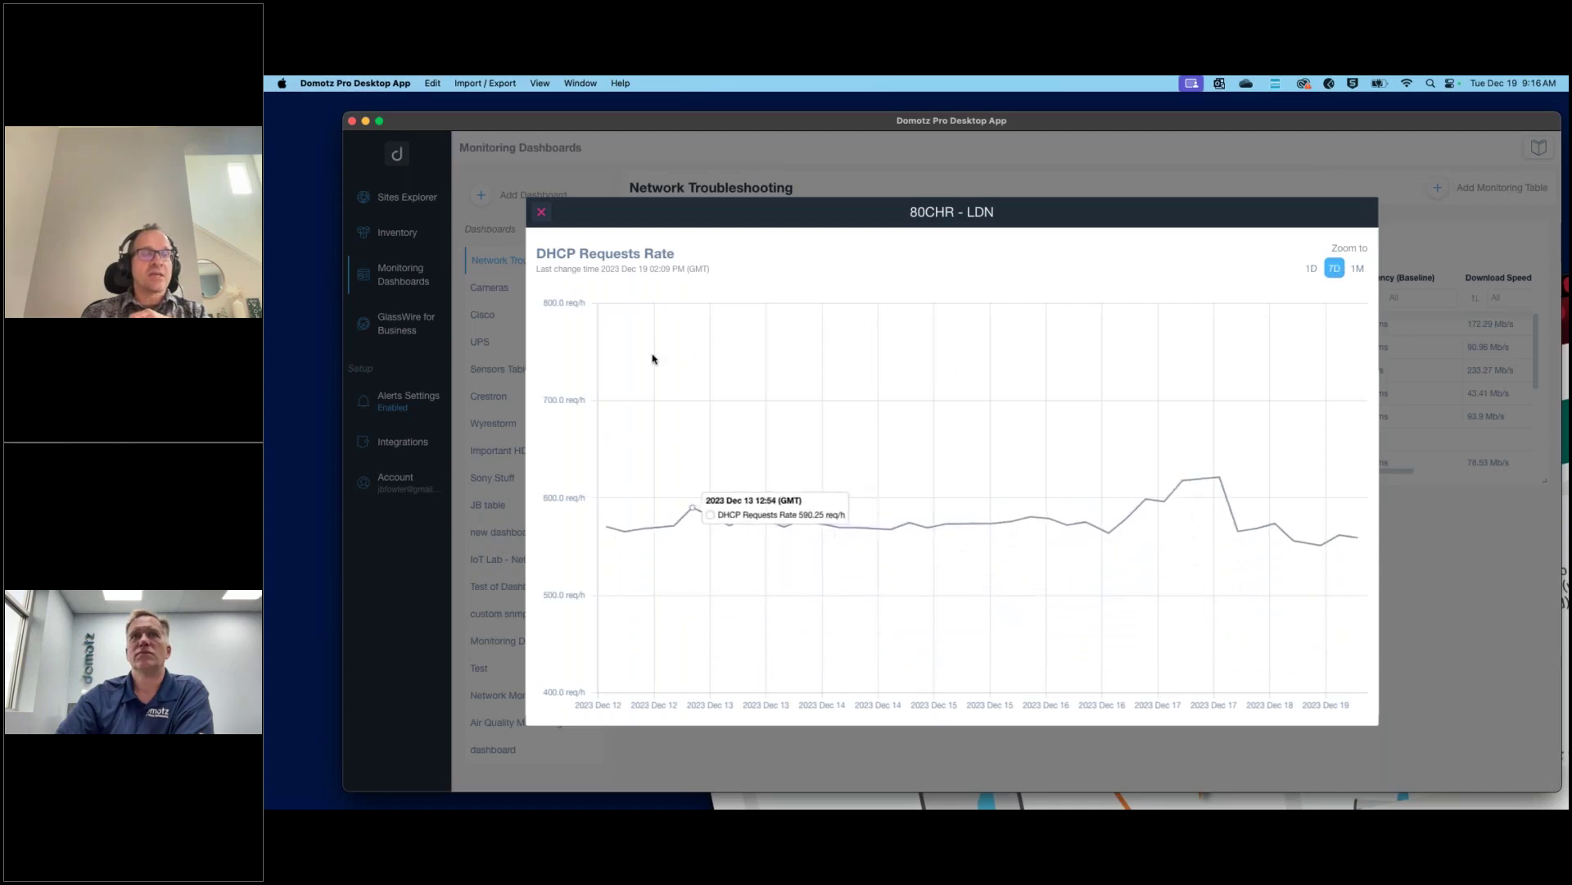
pyautogui.click(542, 213)
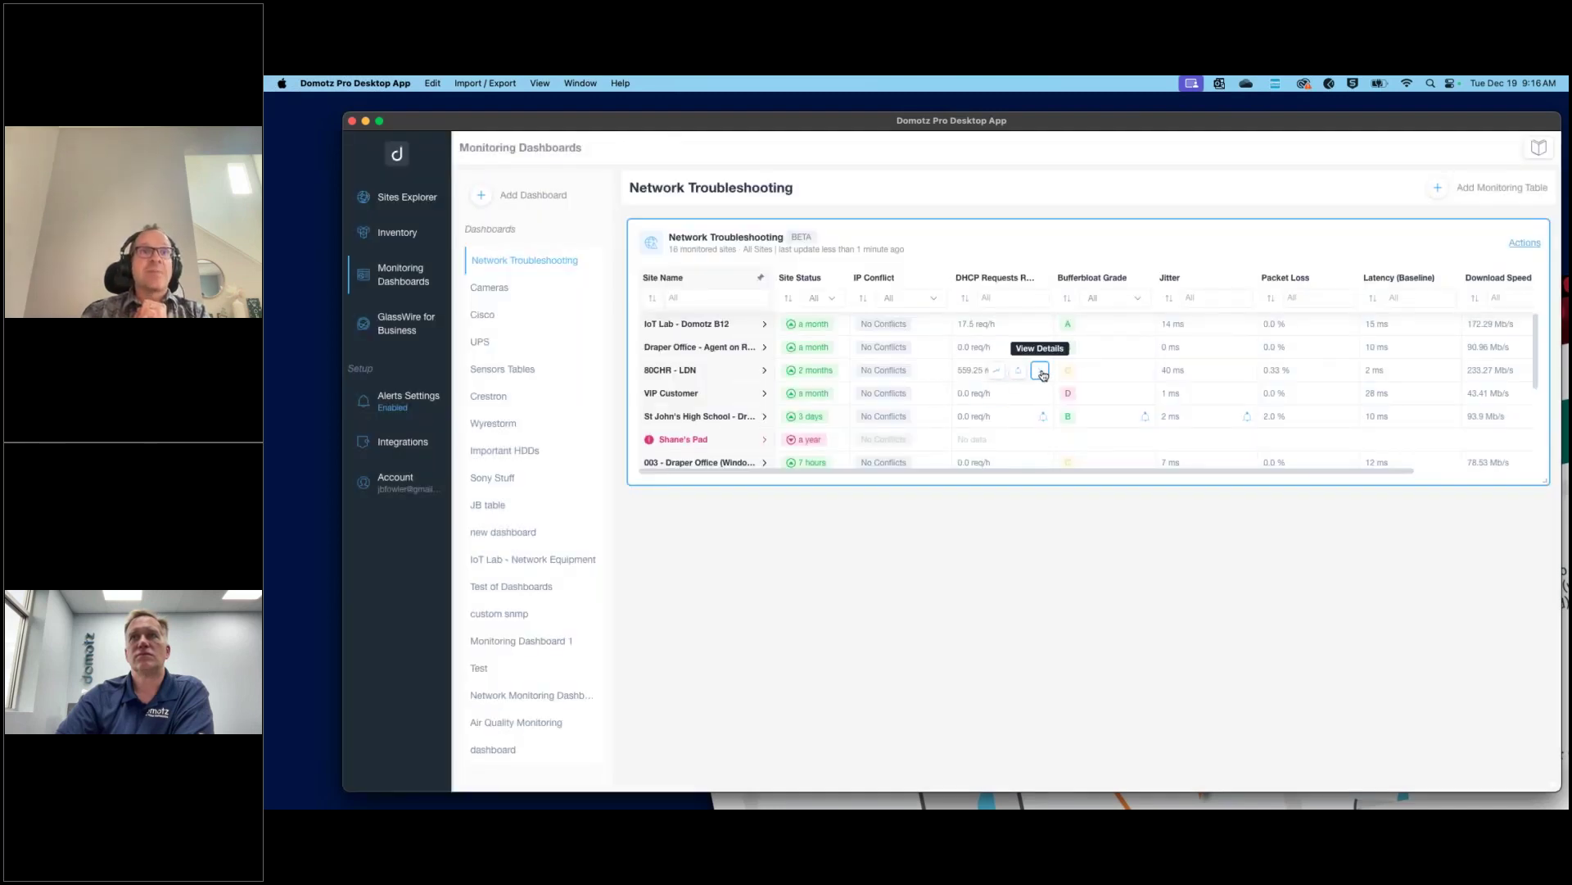
pyautogui.click(1040, 372)
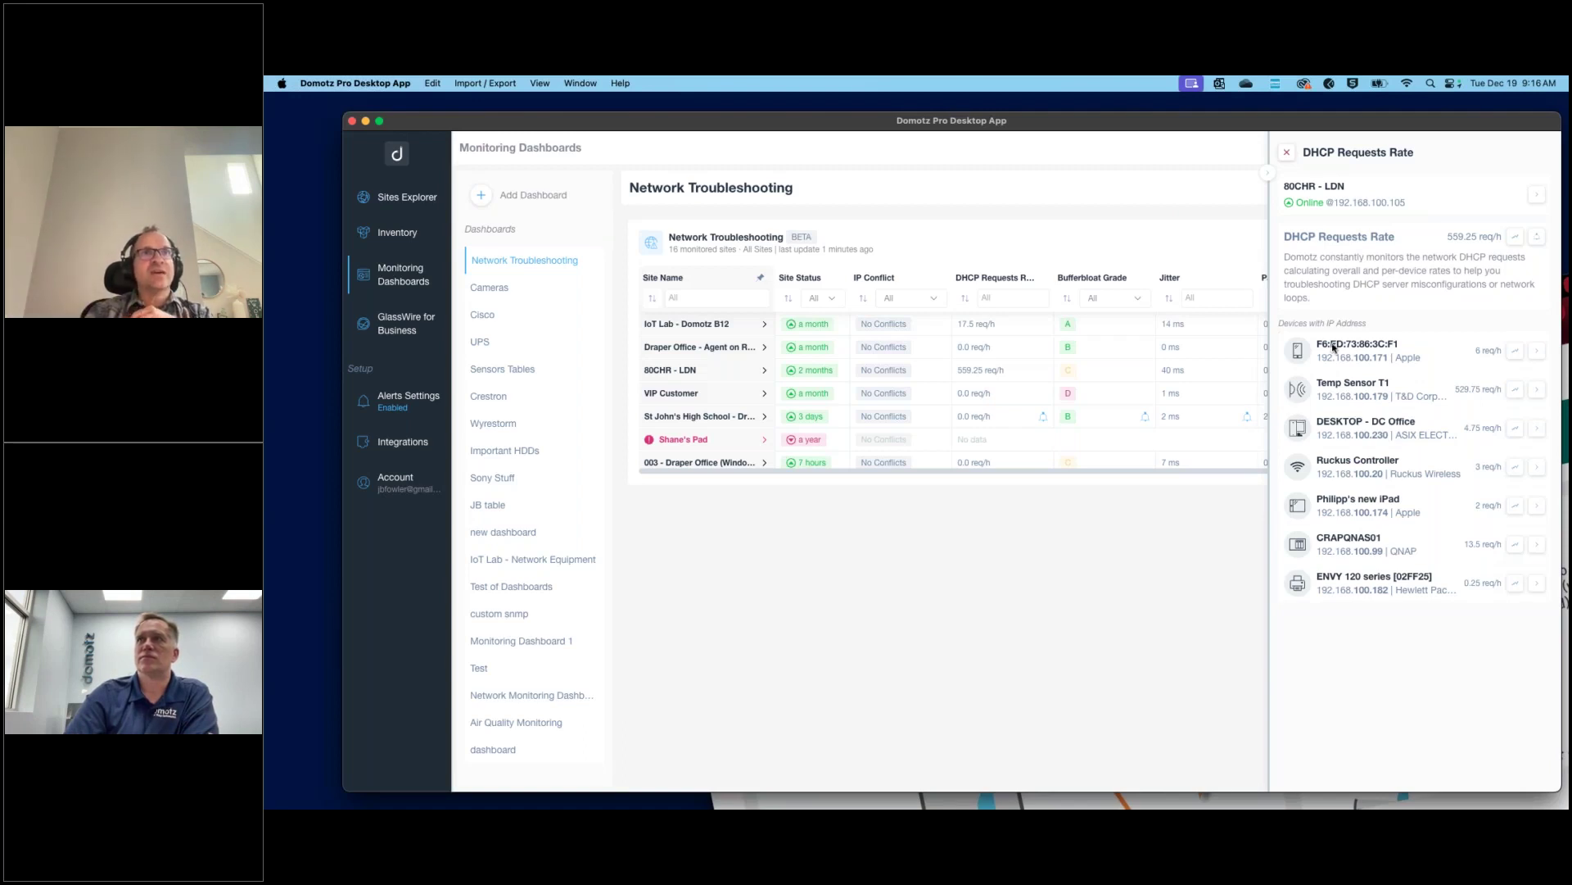
pyautogui.click(1287, 154)
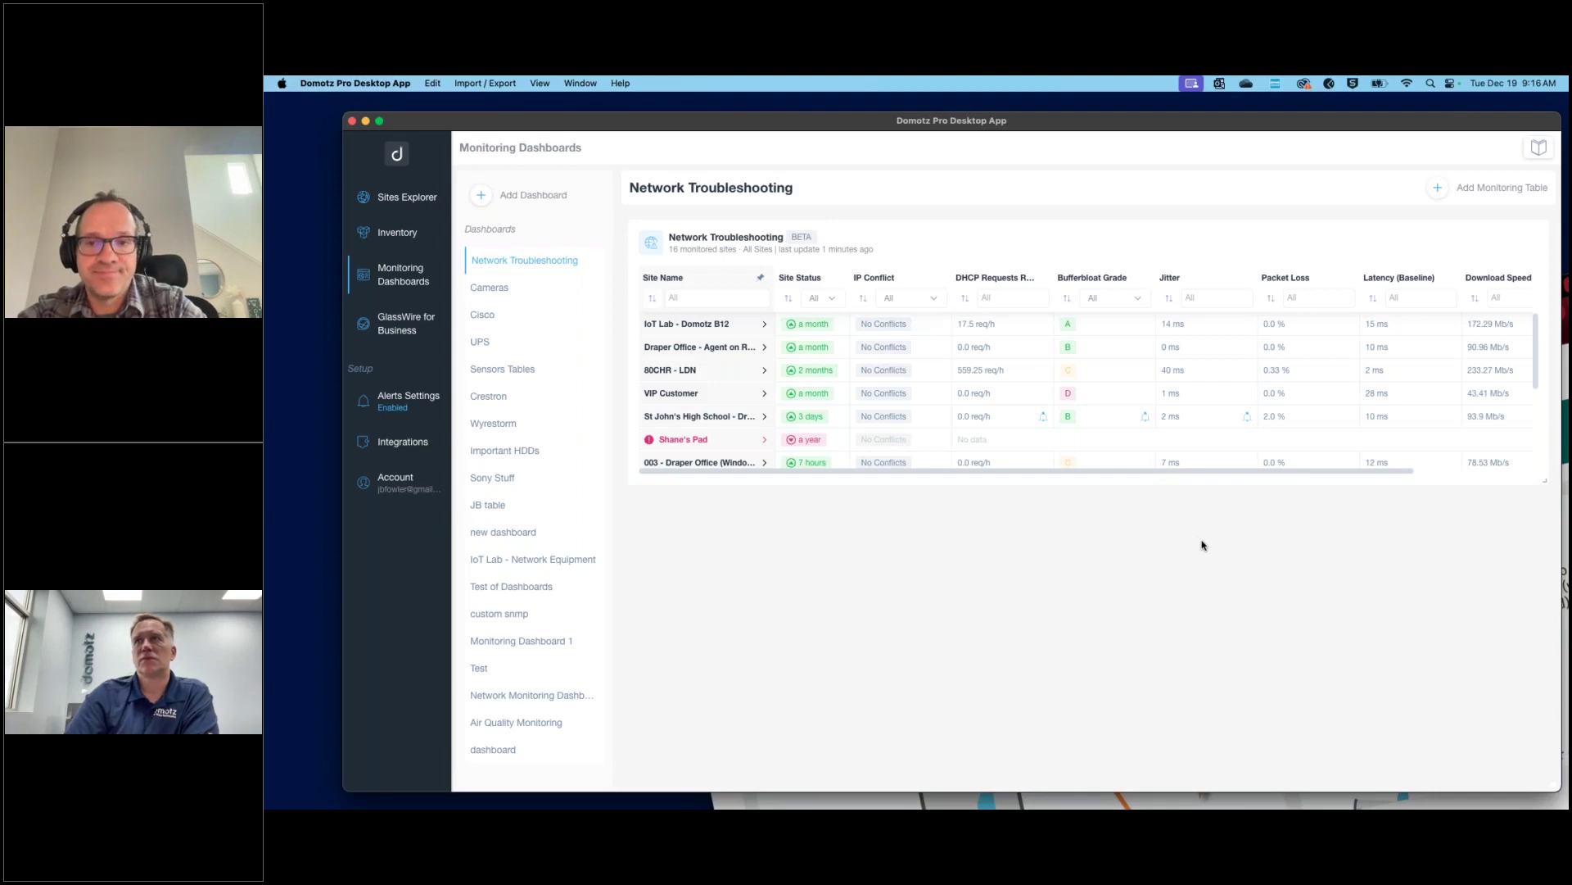
# Examine the Network Troubleshooting table across sites, comparing the Bufferbloat Grade, Jitter, Packet Loss and speed columns.
pyautogui.hscroll(1, 1271, 361)
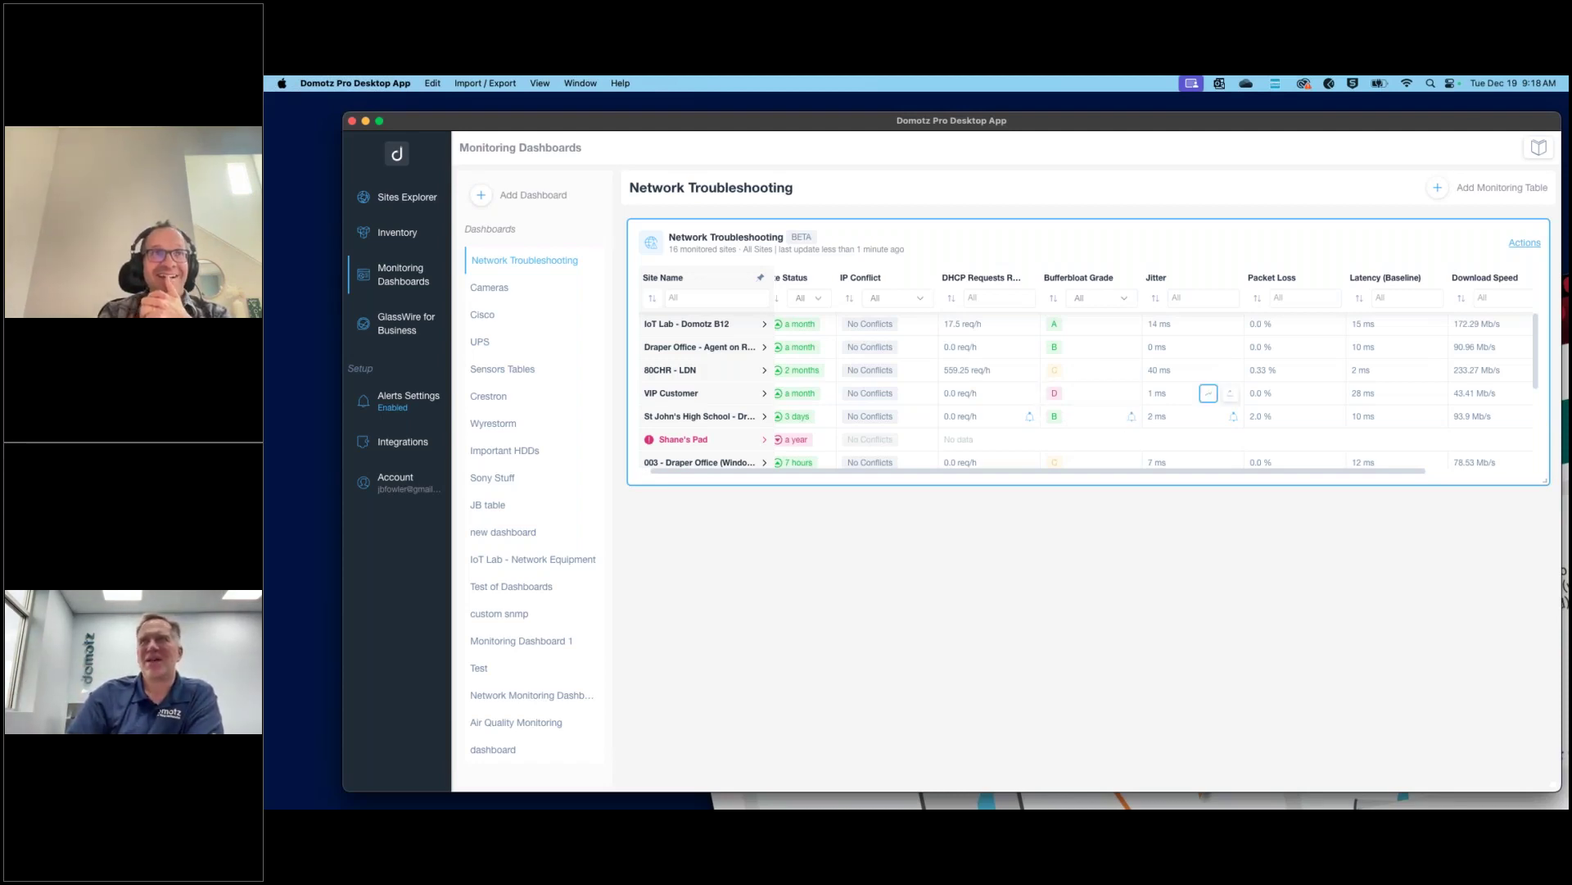
pyautogui.hscroll(3, 1122, 447)
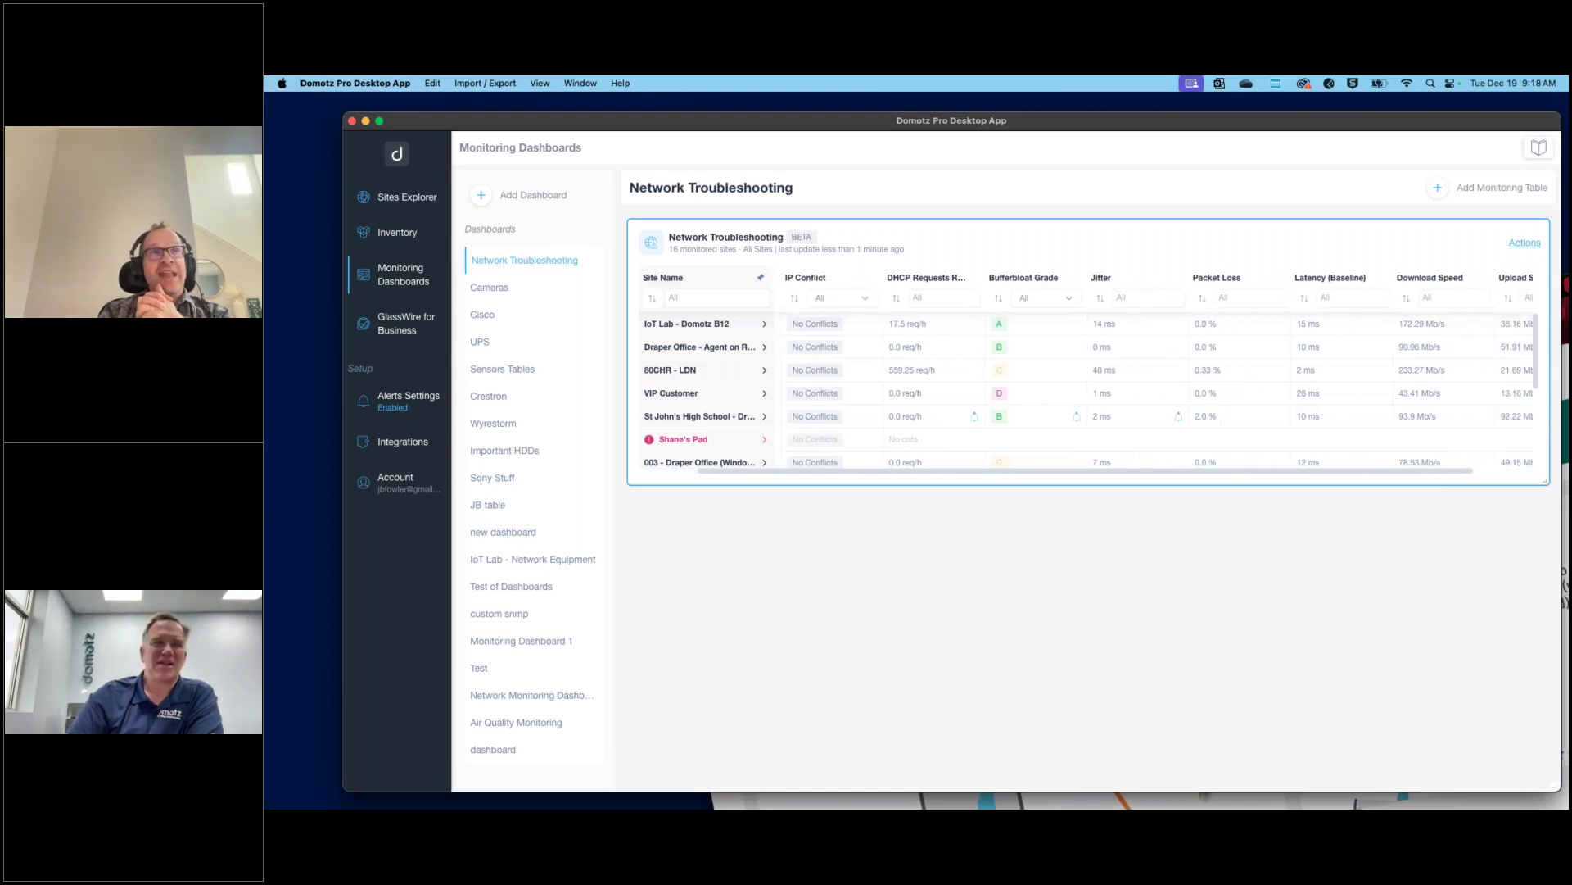
pyautogui.hscroll(-3, 1102, 420)
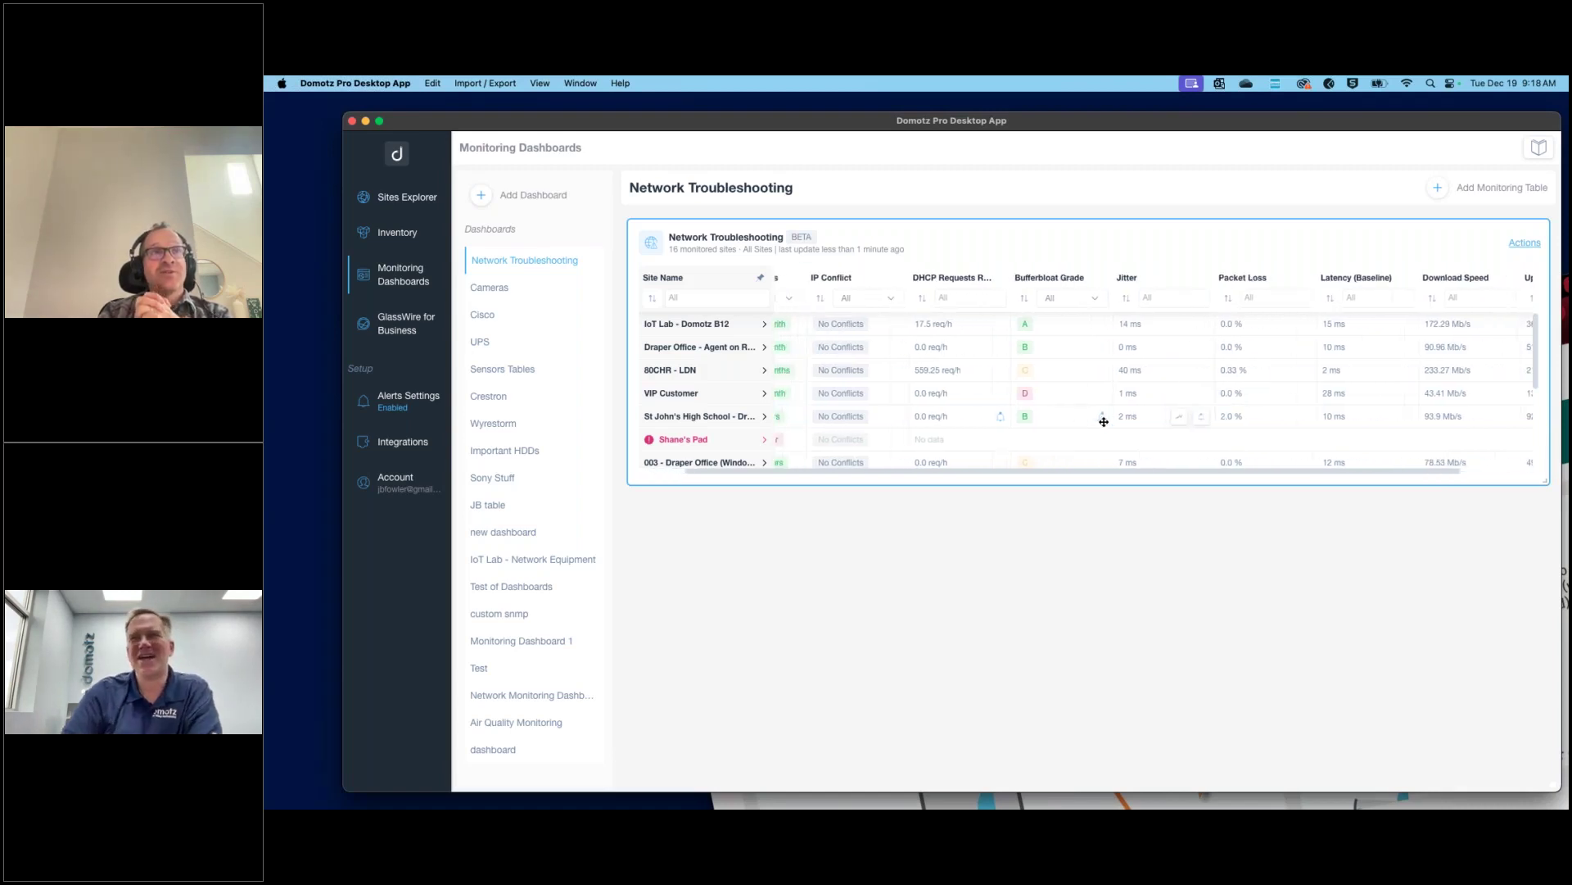
pyautogui.scroll(-2, 1104, 425)
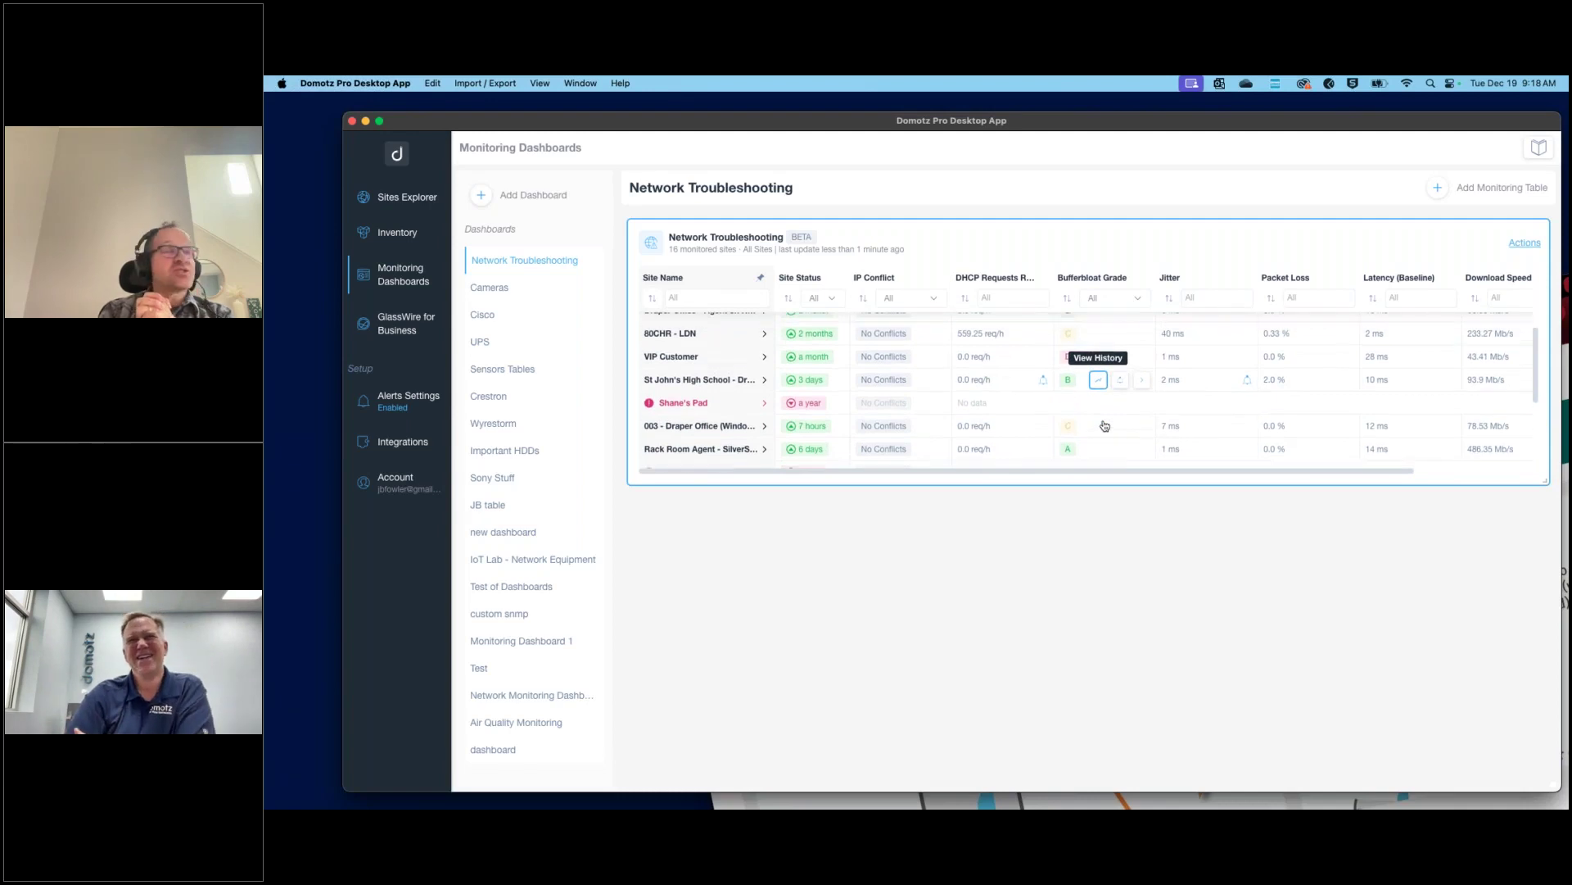
pyautogui.scroll(1, 1104, 425)
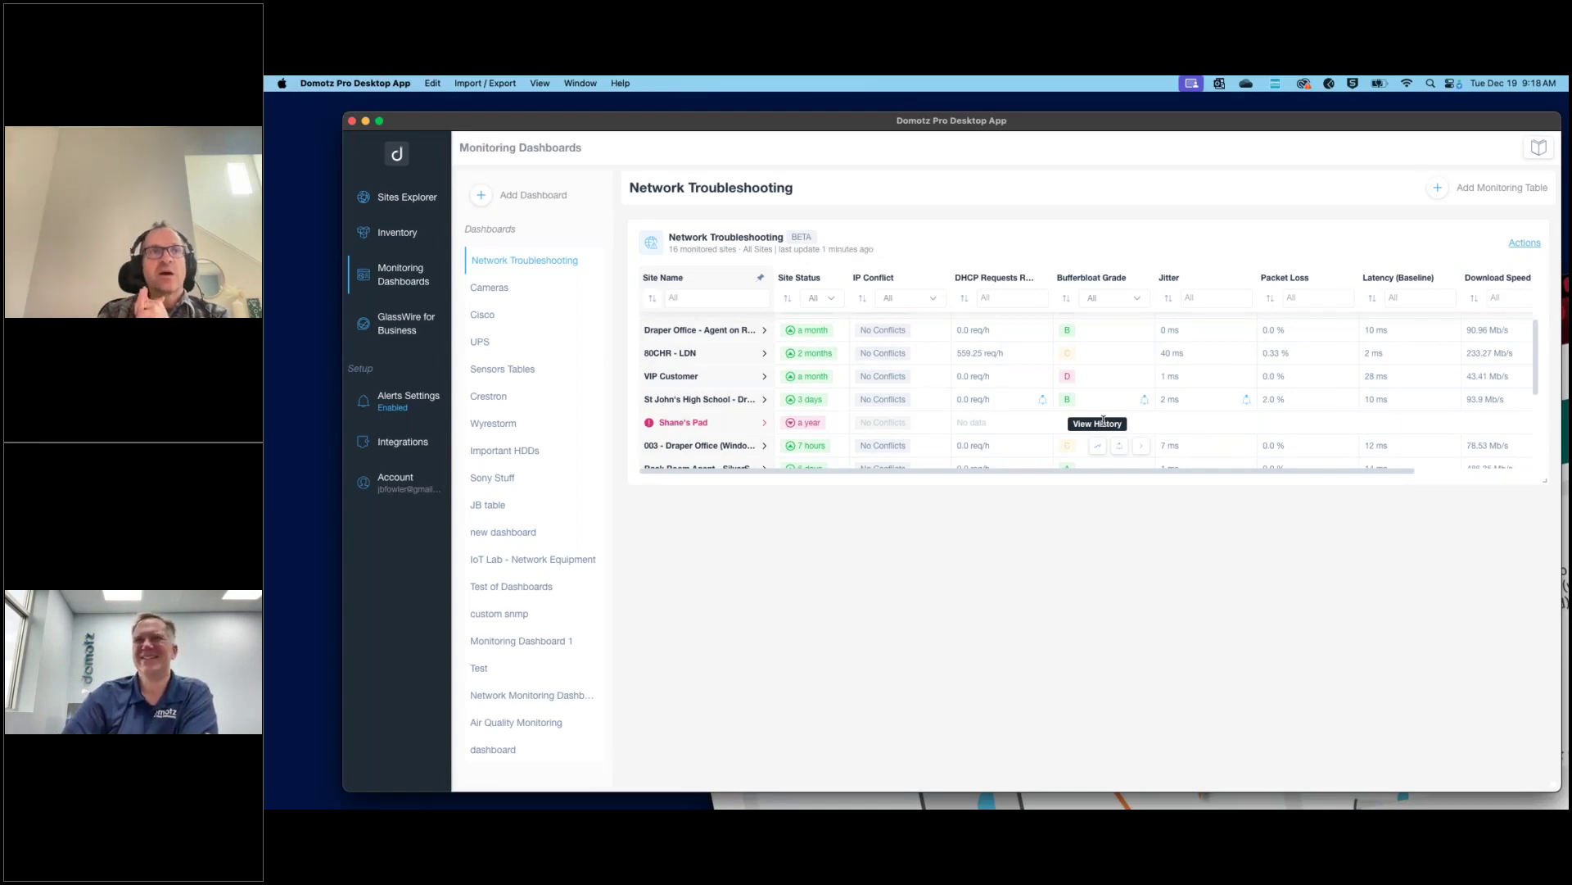
pyautogui.scroll(1, 1113, 435)
pyautogui.scroll(-1, 1113, 435)
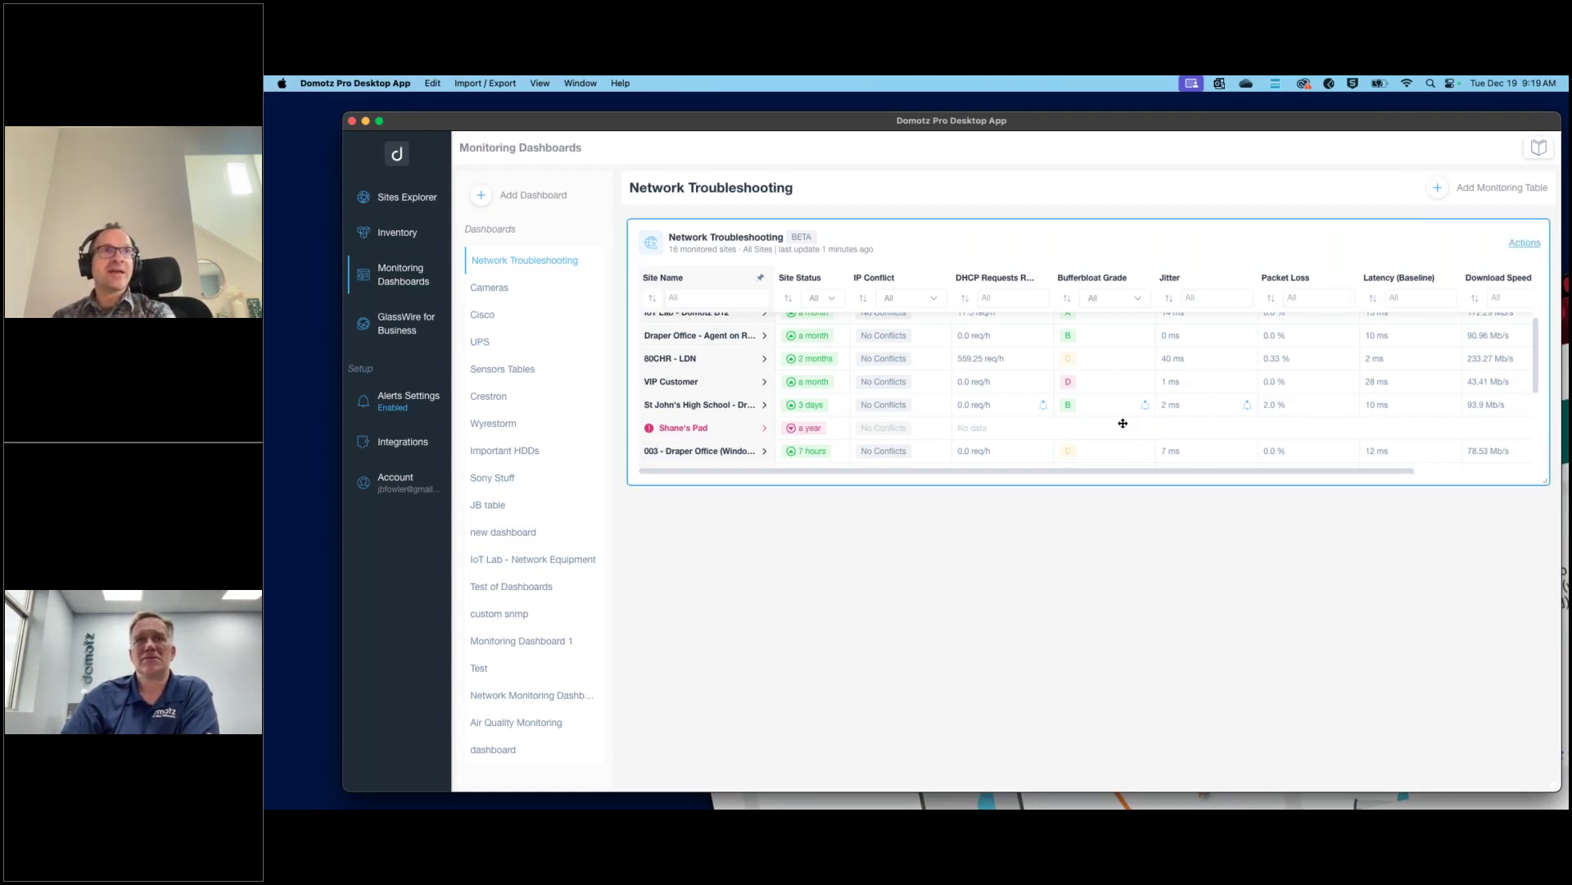
pyautogui.scroll(1, 1123, 422)
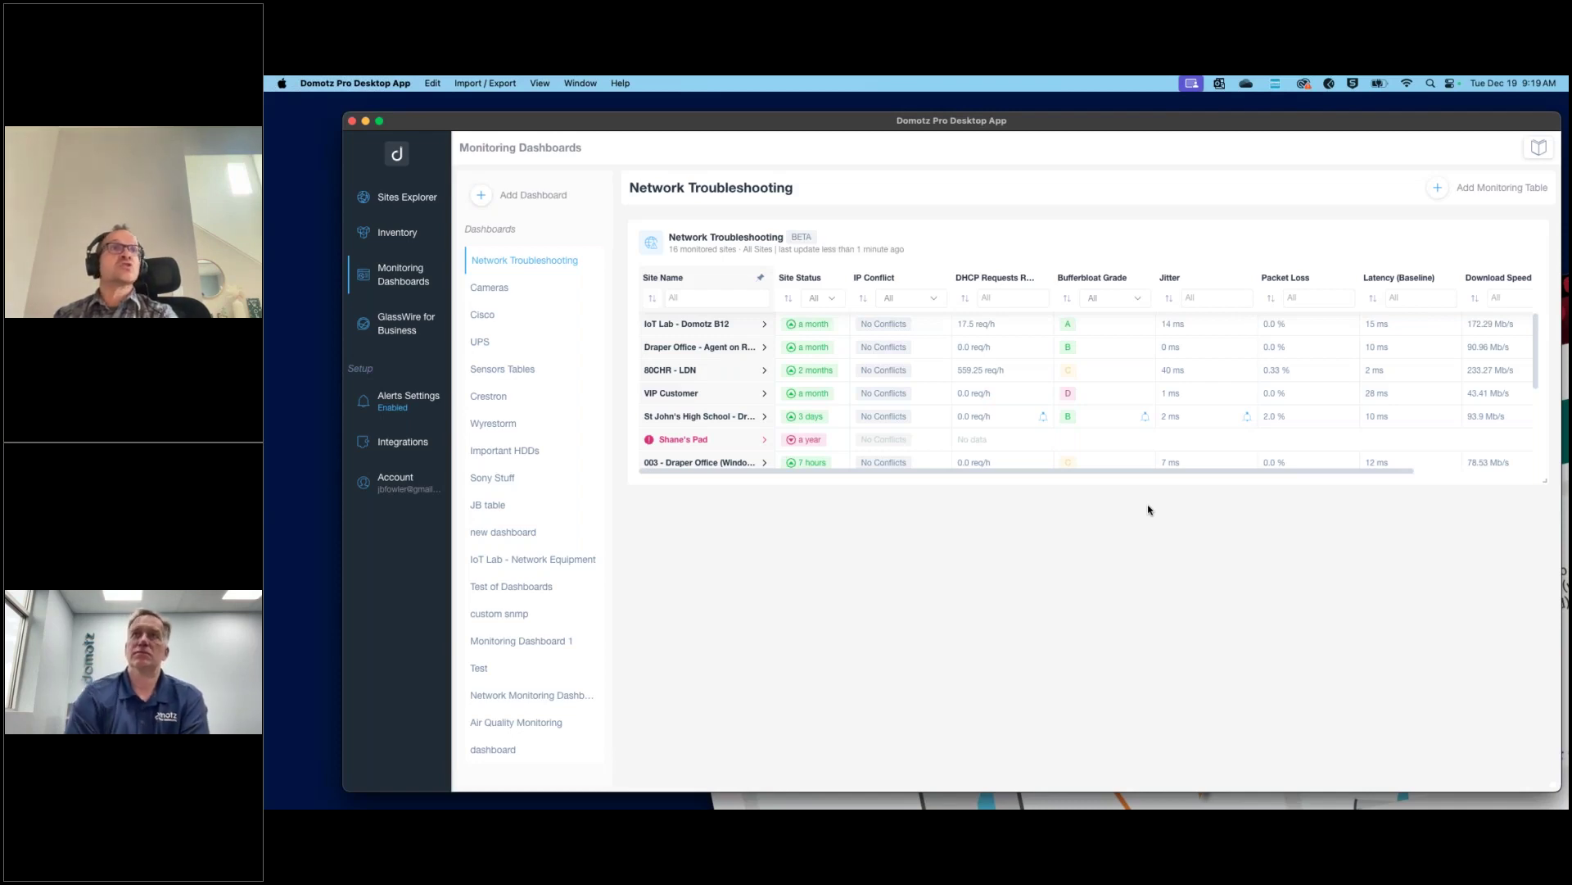
# Look at the alert condition options for the Bufferbloat Grade of IoT Lab - Domotz B12 without setting an alert.
pyautogui.moveTo(1145, 330)
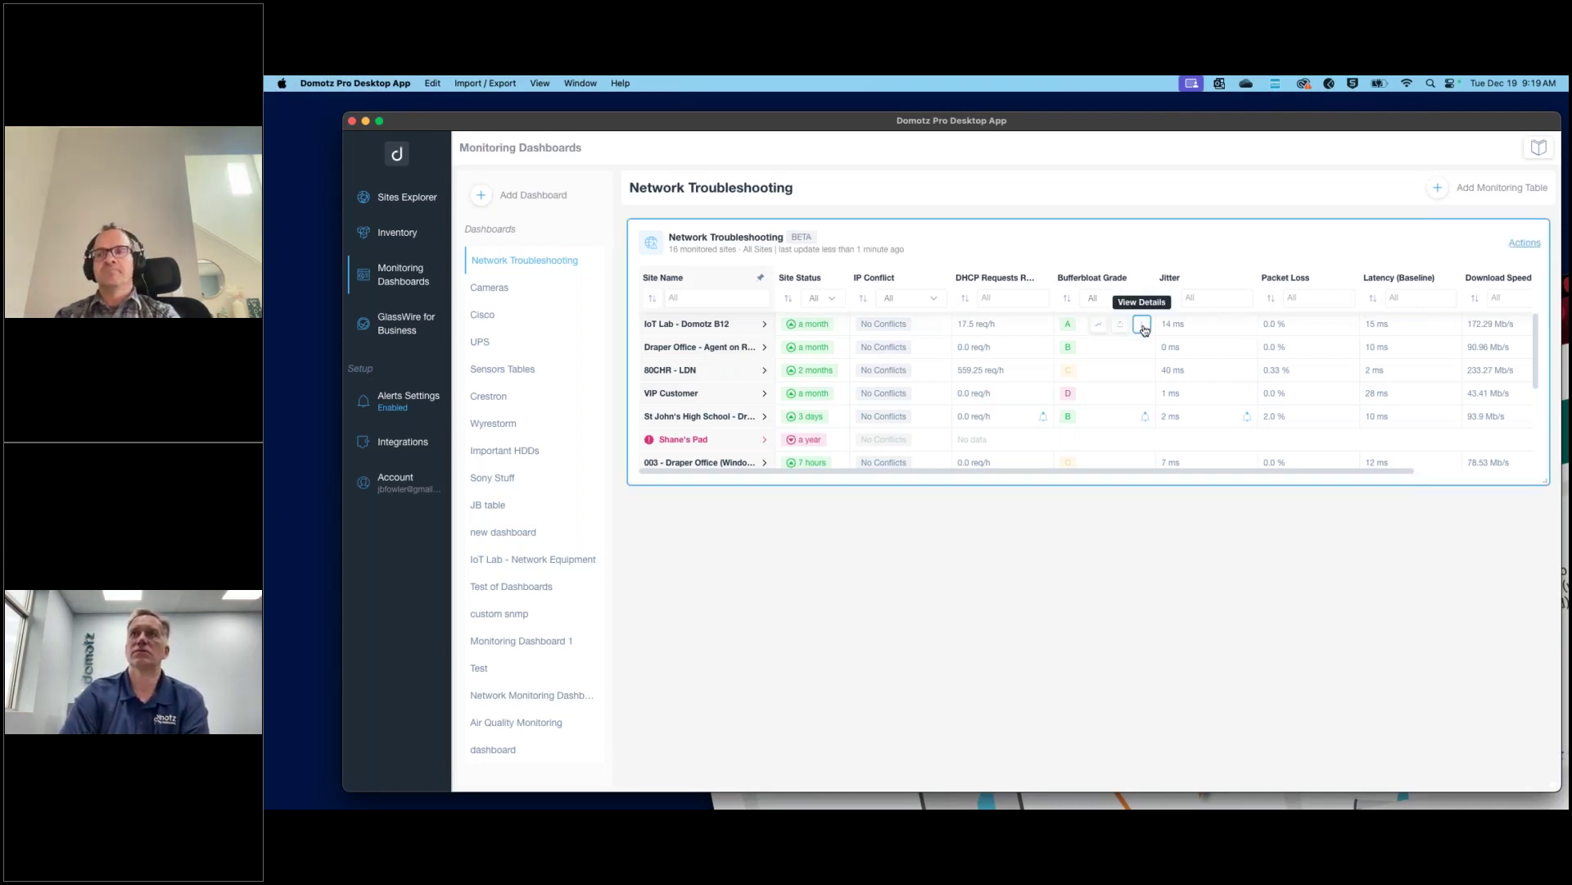
pyautogui.click(1121, 326)
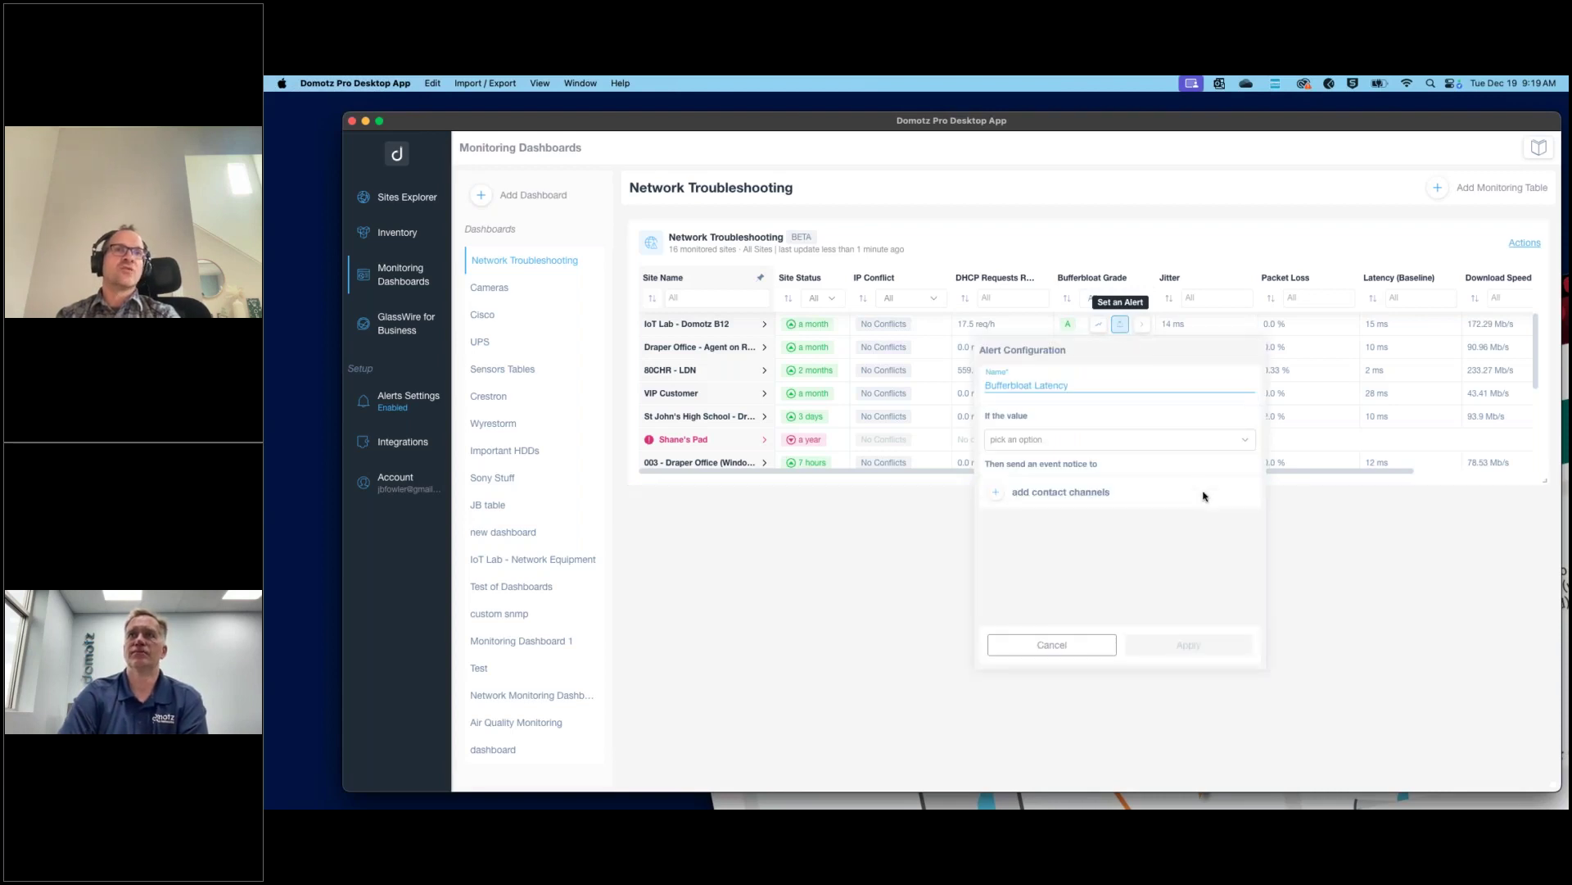
pyautogui.click(1139, 439)
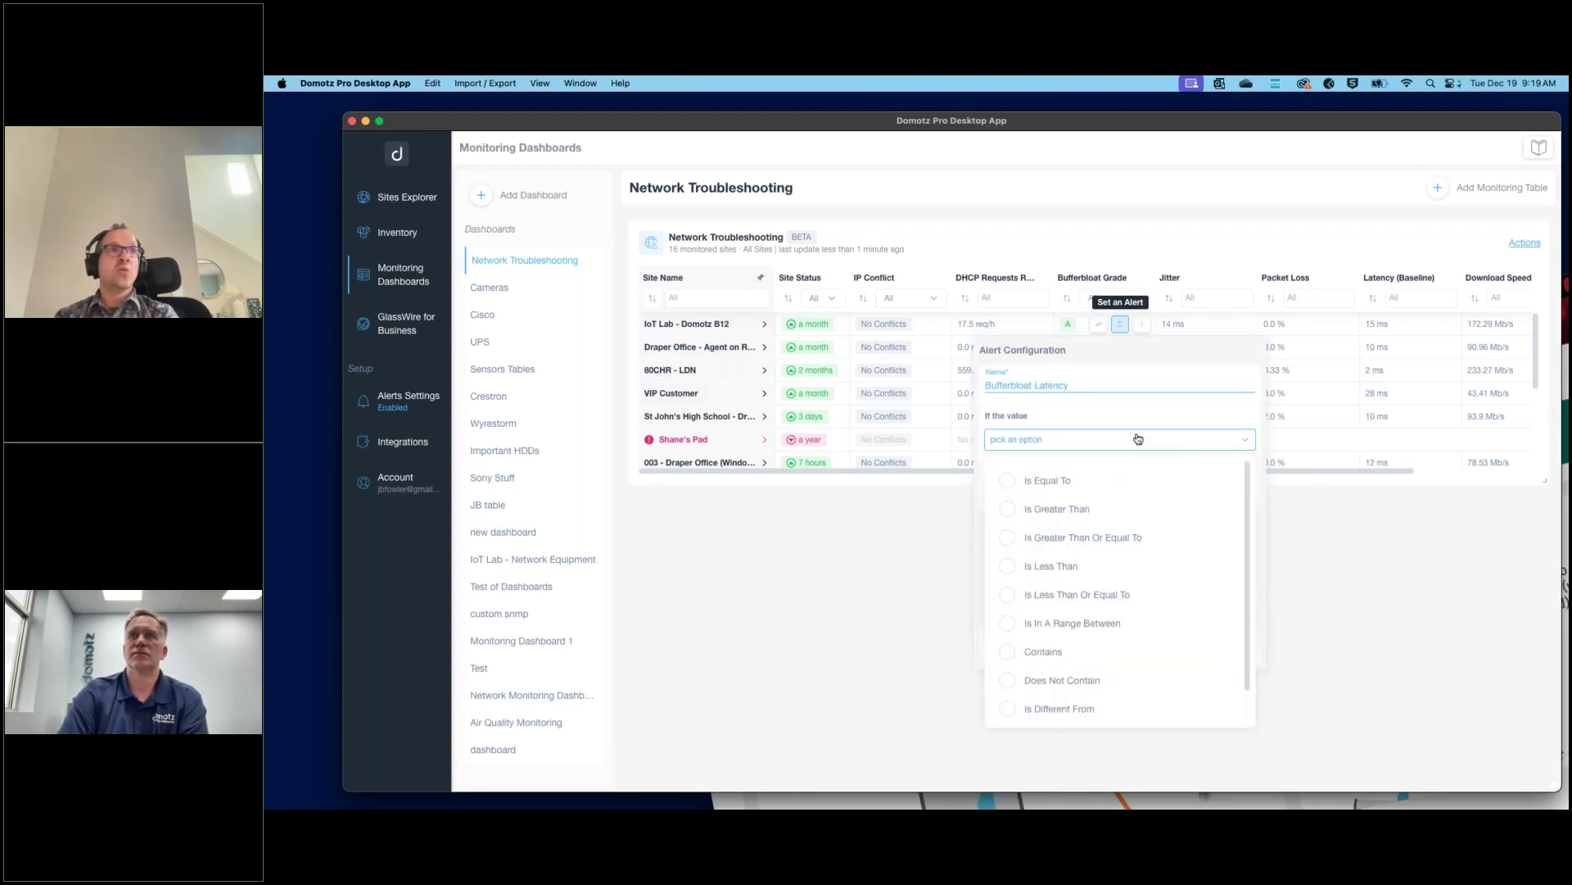
pyautogui.click(876, 553)
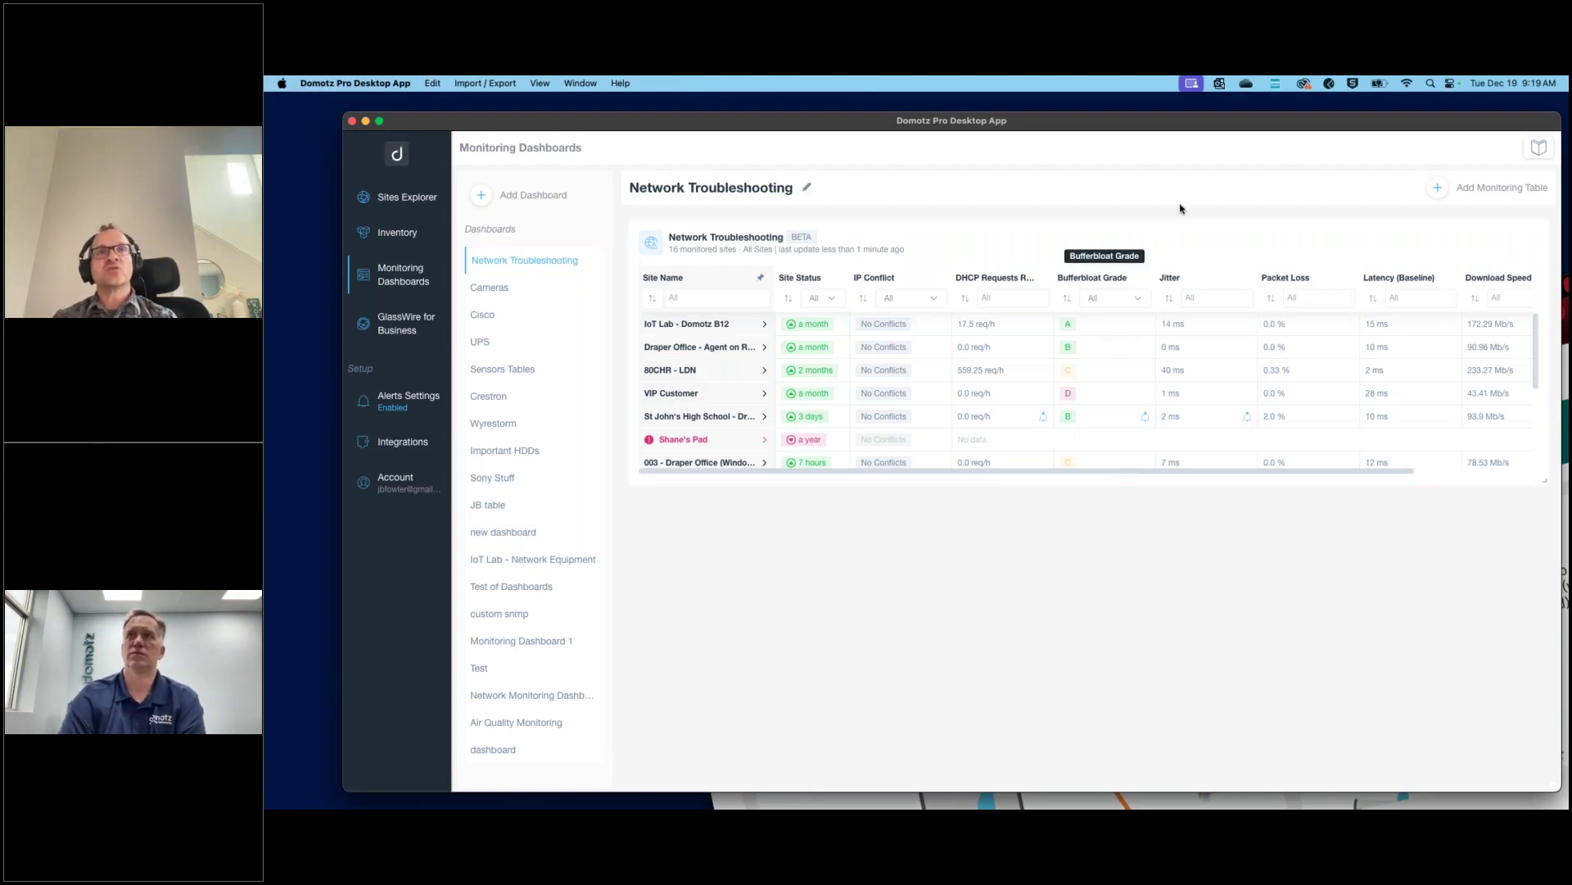
# View the Bufferbloat Grade details of IoT Lab - Domotz B12, follow the link to learn more, and return to the app.
pyautogui.click(1142, 326)
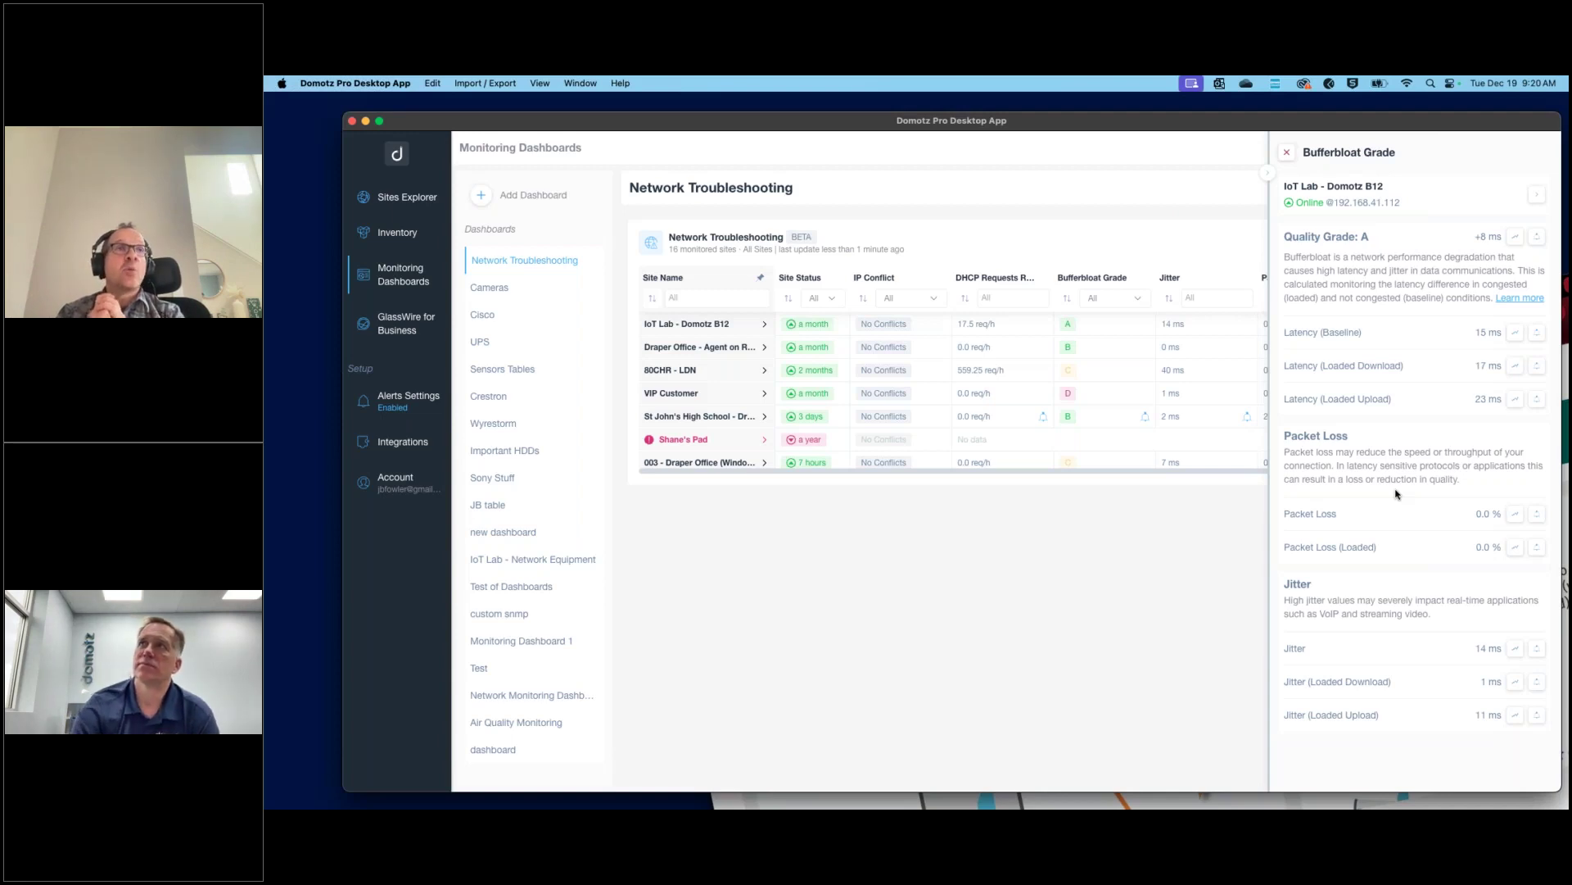
pyautogui.click(1521, 298)
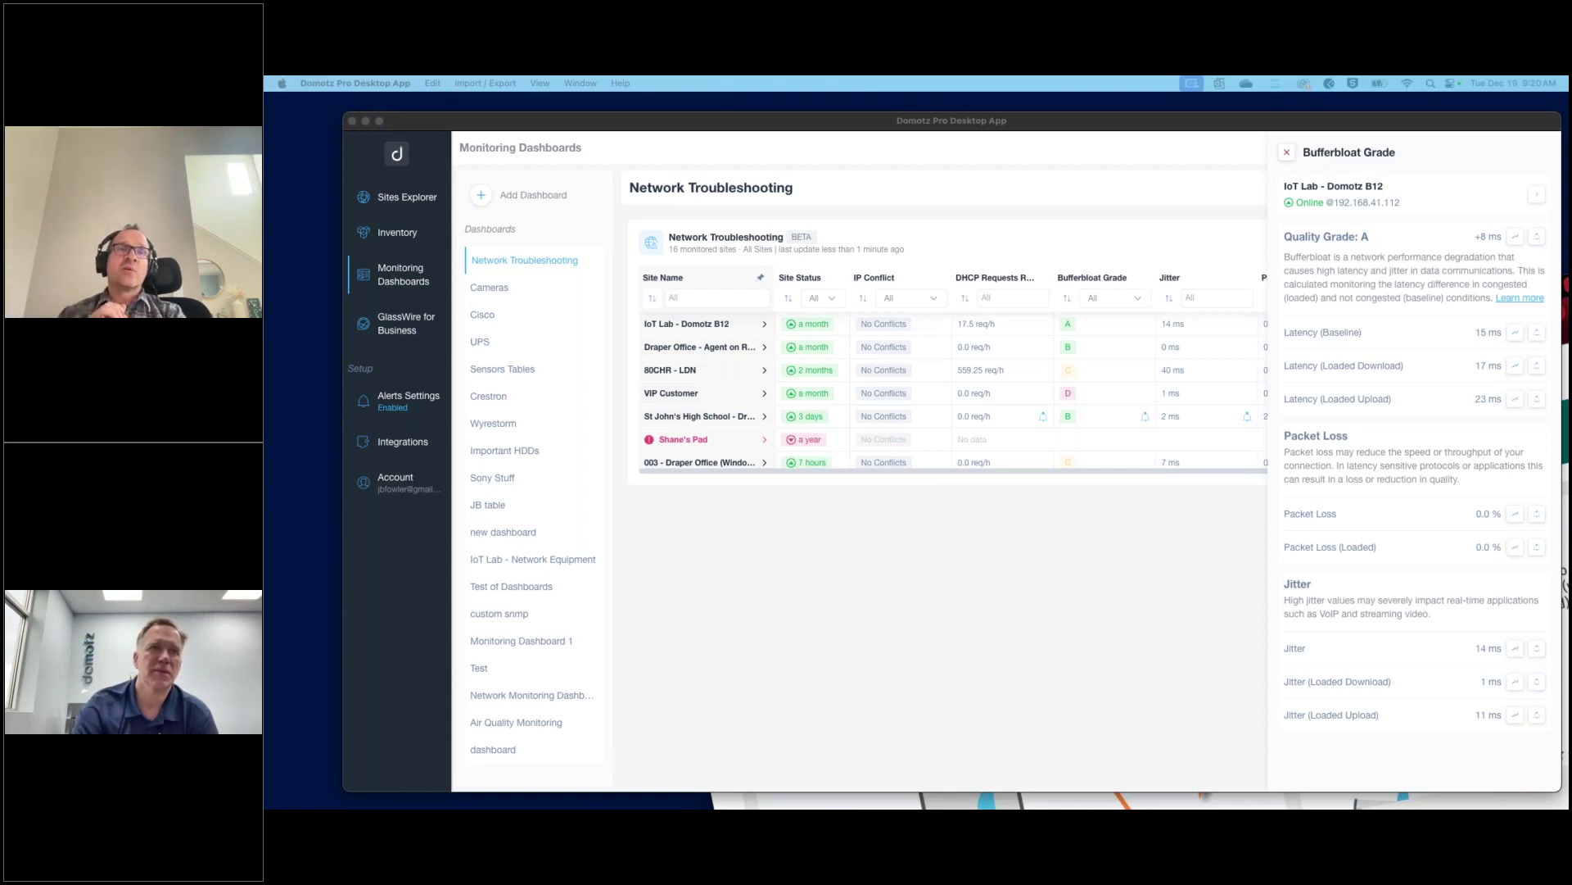
pyautogui.click(1172, 530)
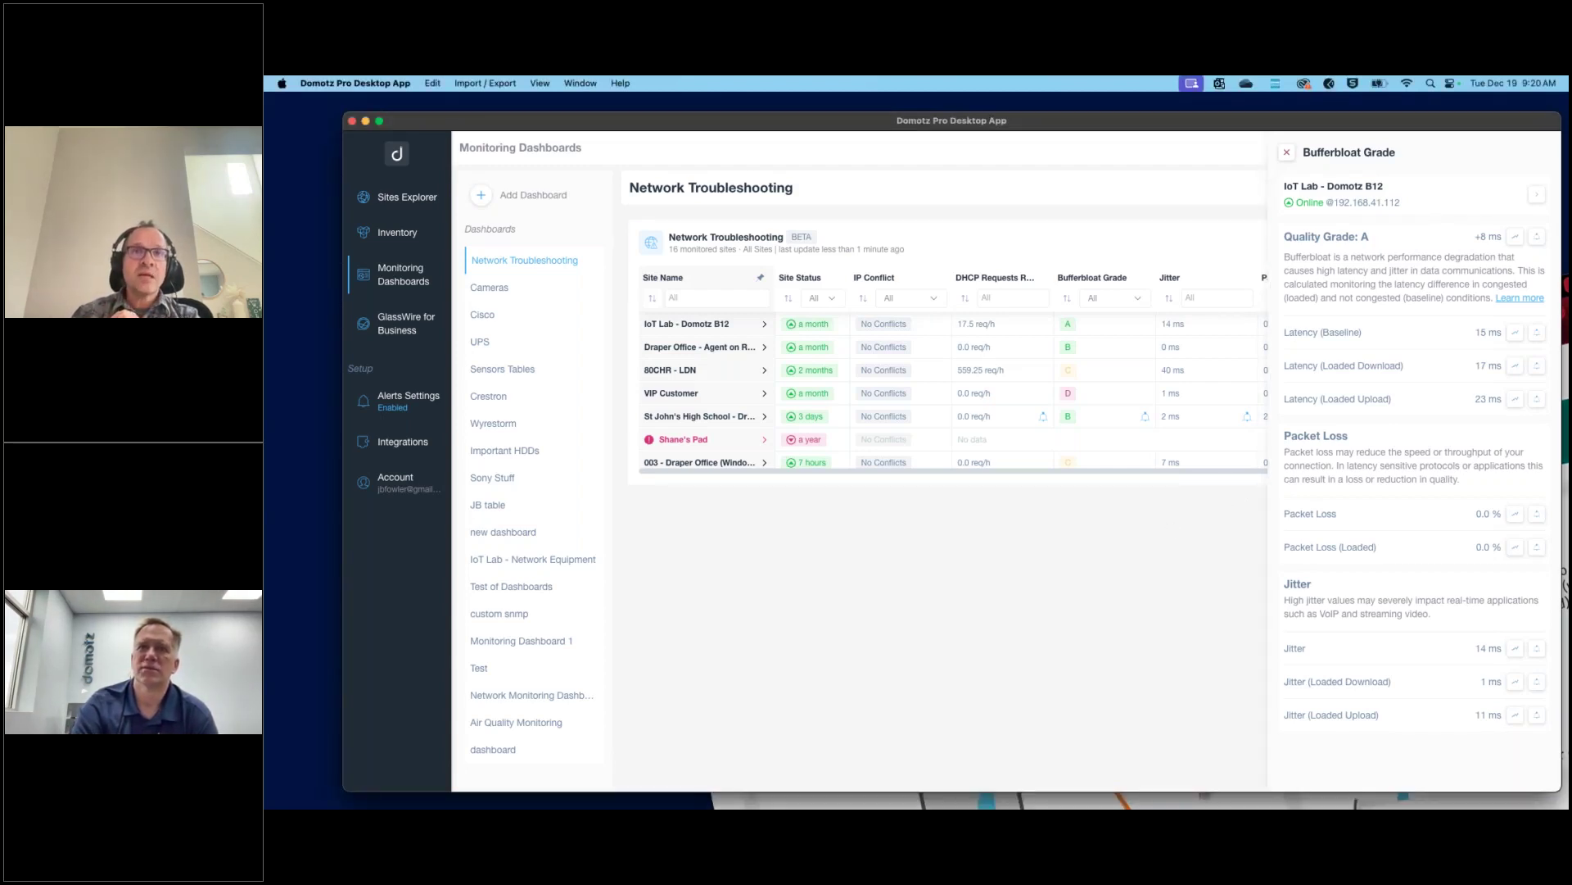
# Close the Bufferbloat Grade details and view the 7-day Jitter history of IoT Lab - Domotz B12.
pyautogui.click(1288, 154)
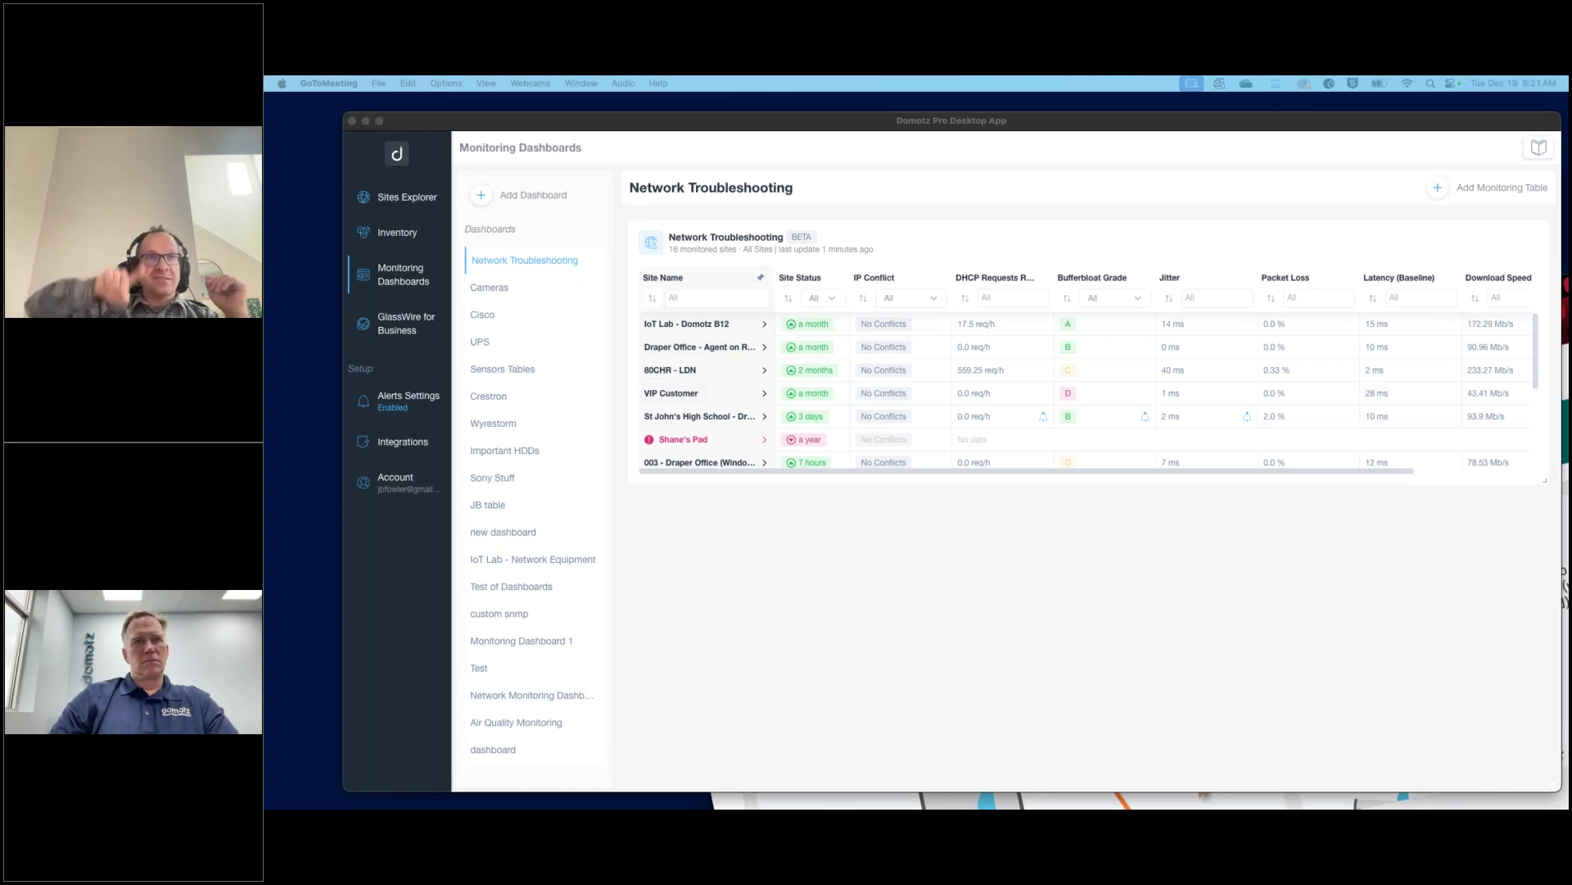
pyautogui.click(917, 546)
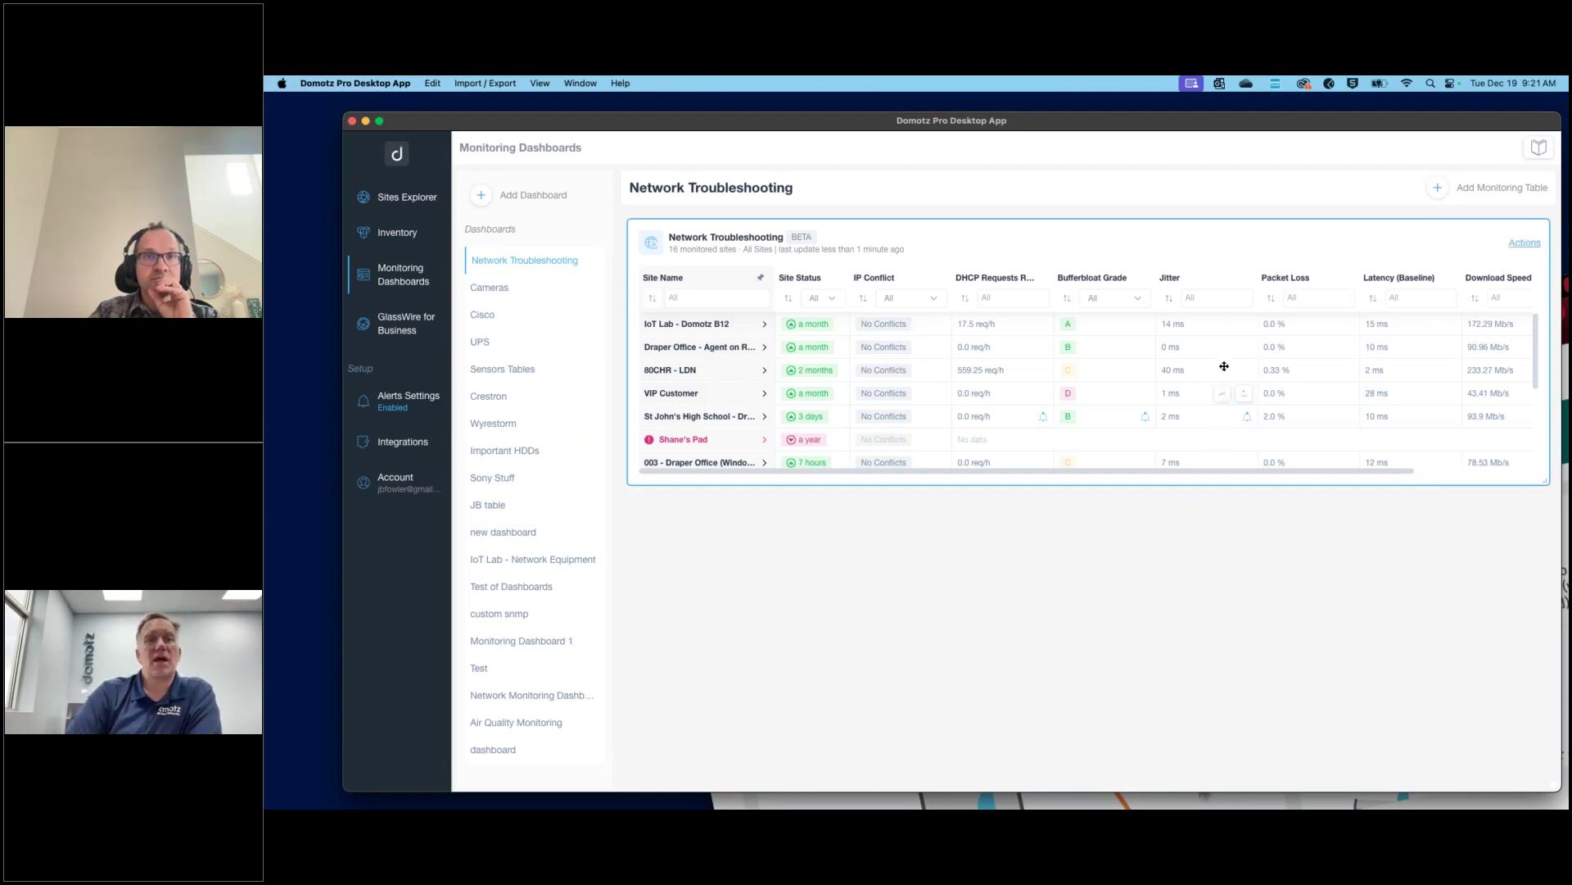
pyautogui.click(1211, 296)
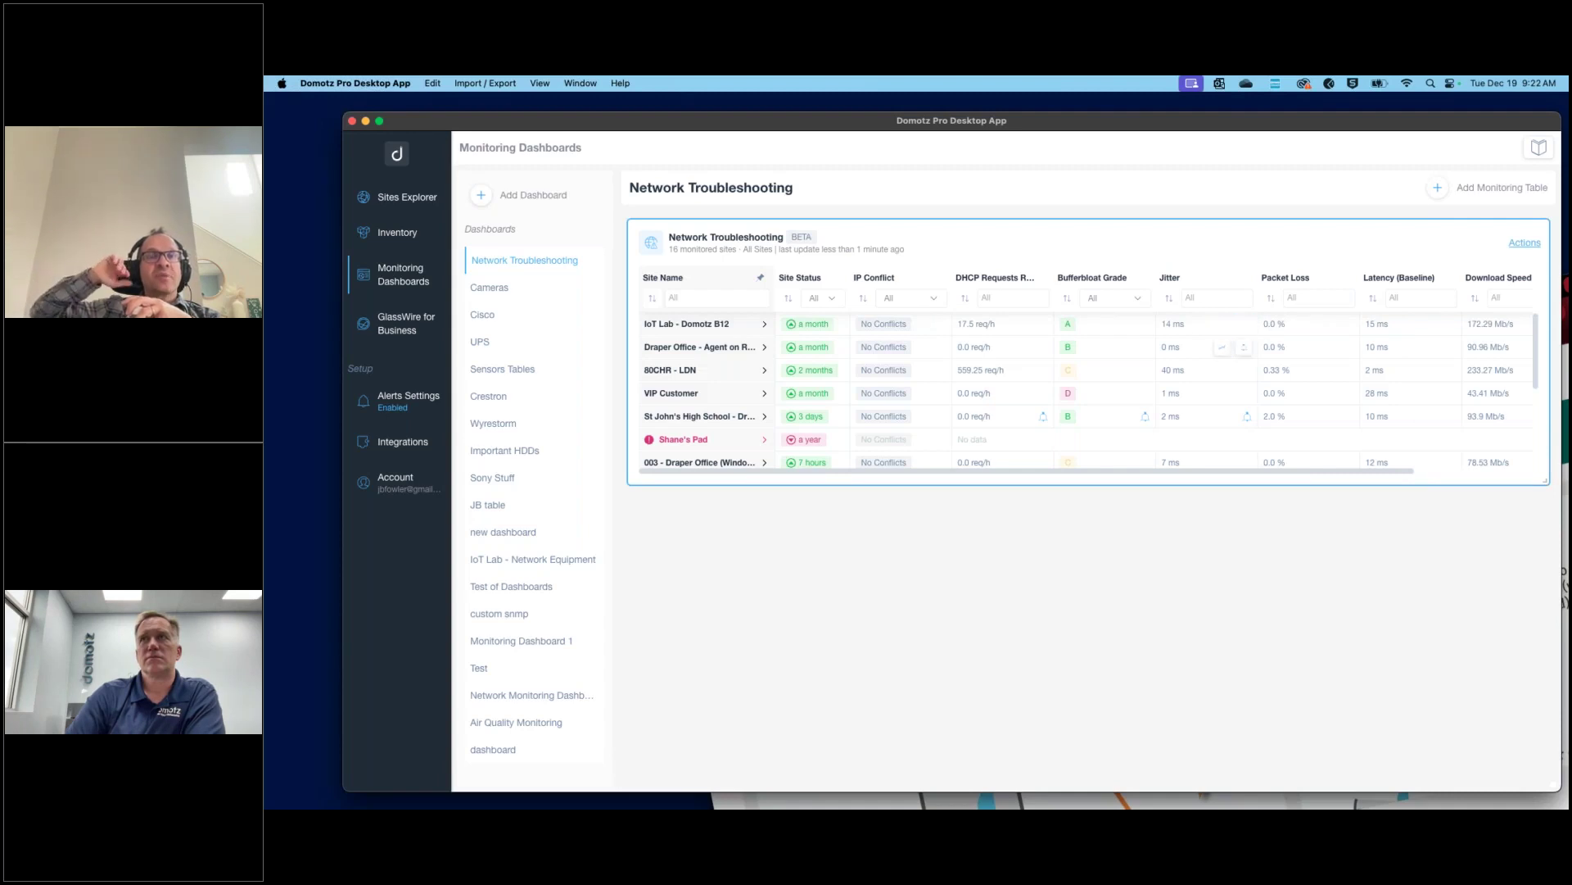
pyautogui.click(1222, 323)
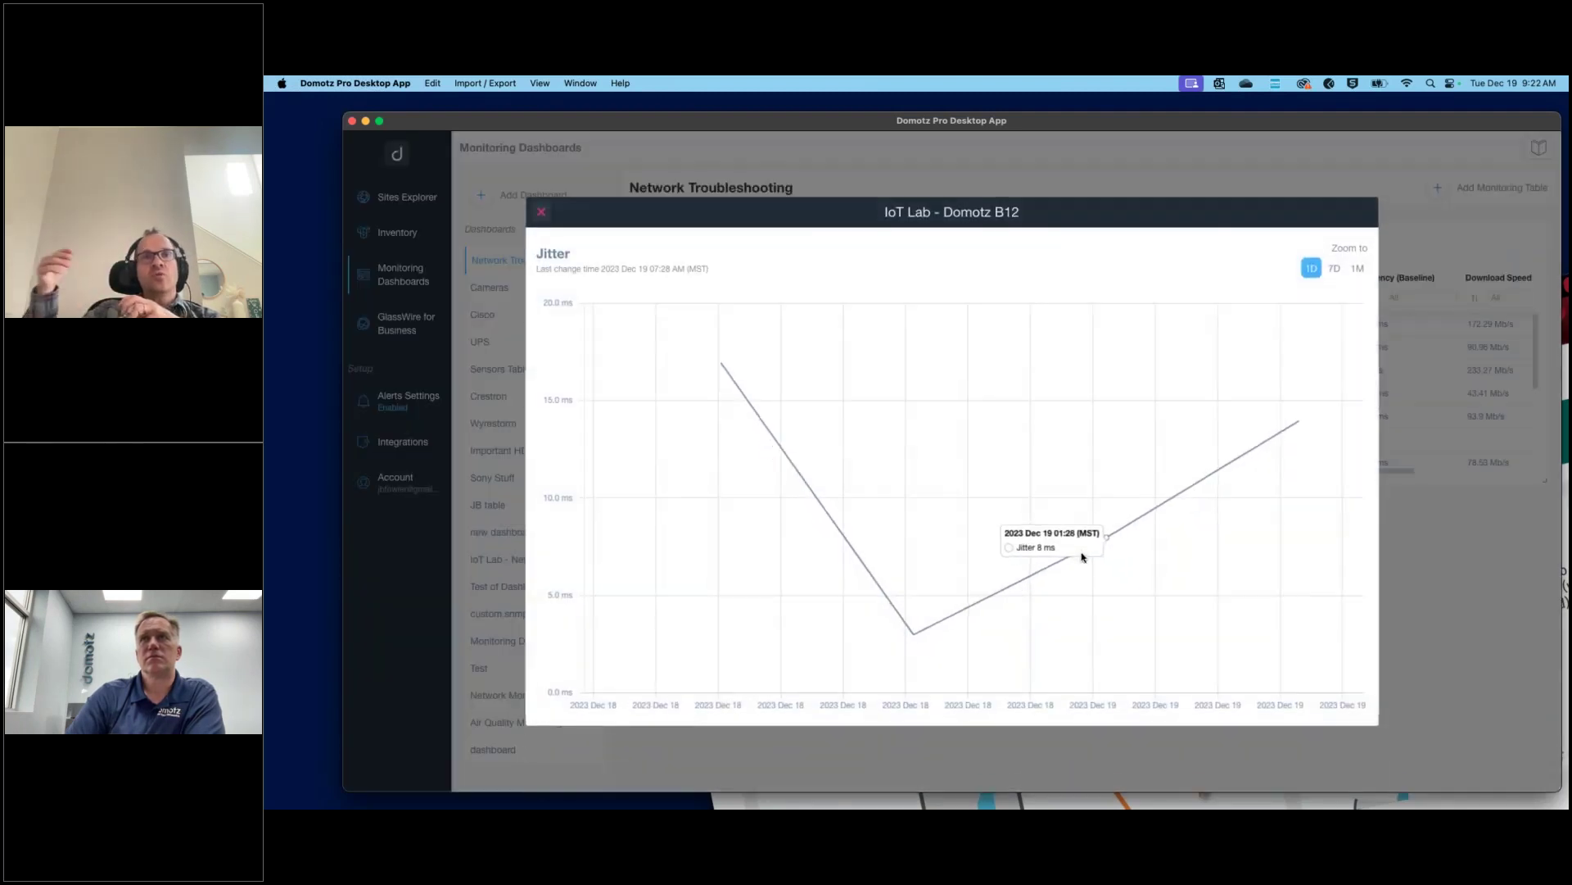
pyautogui.click(1335, 270)
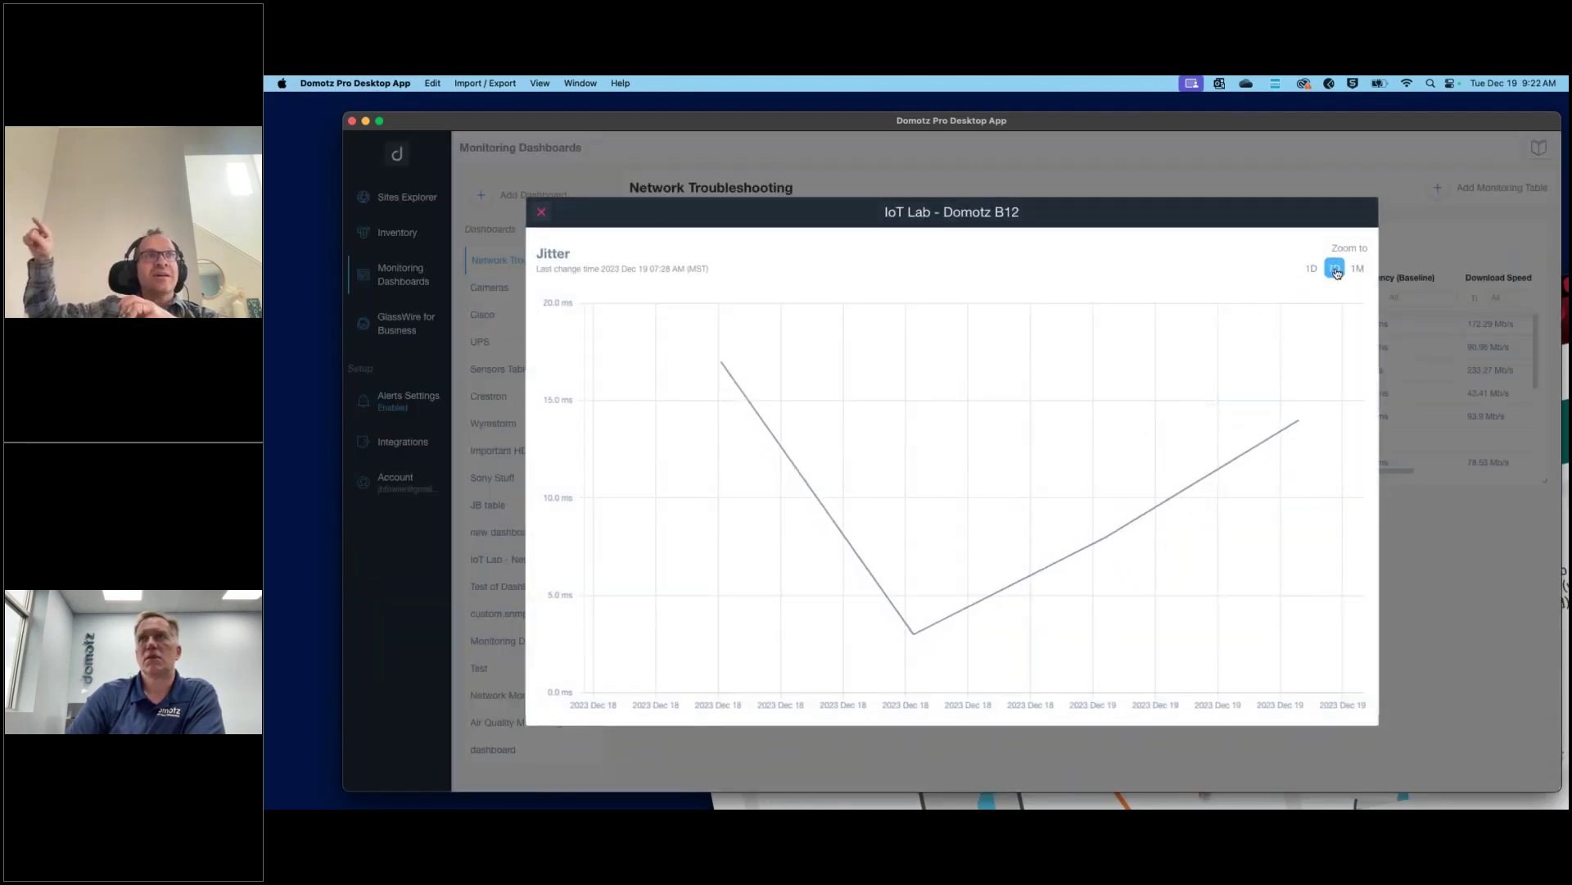
pyautogui.click(541, 212)
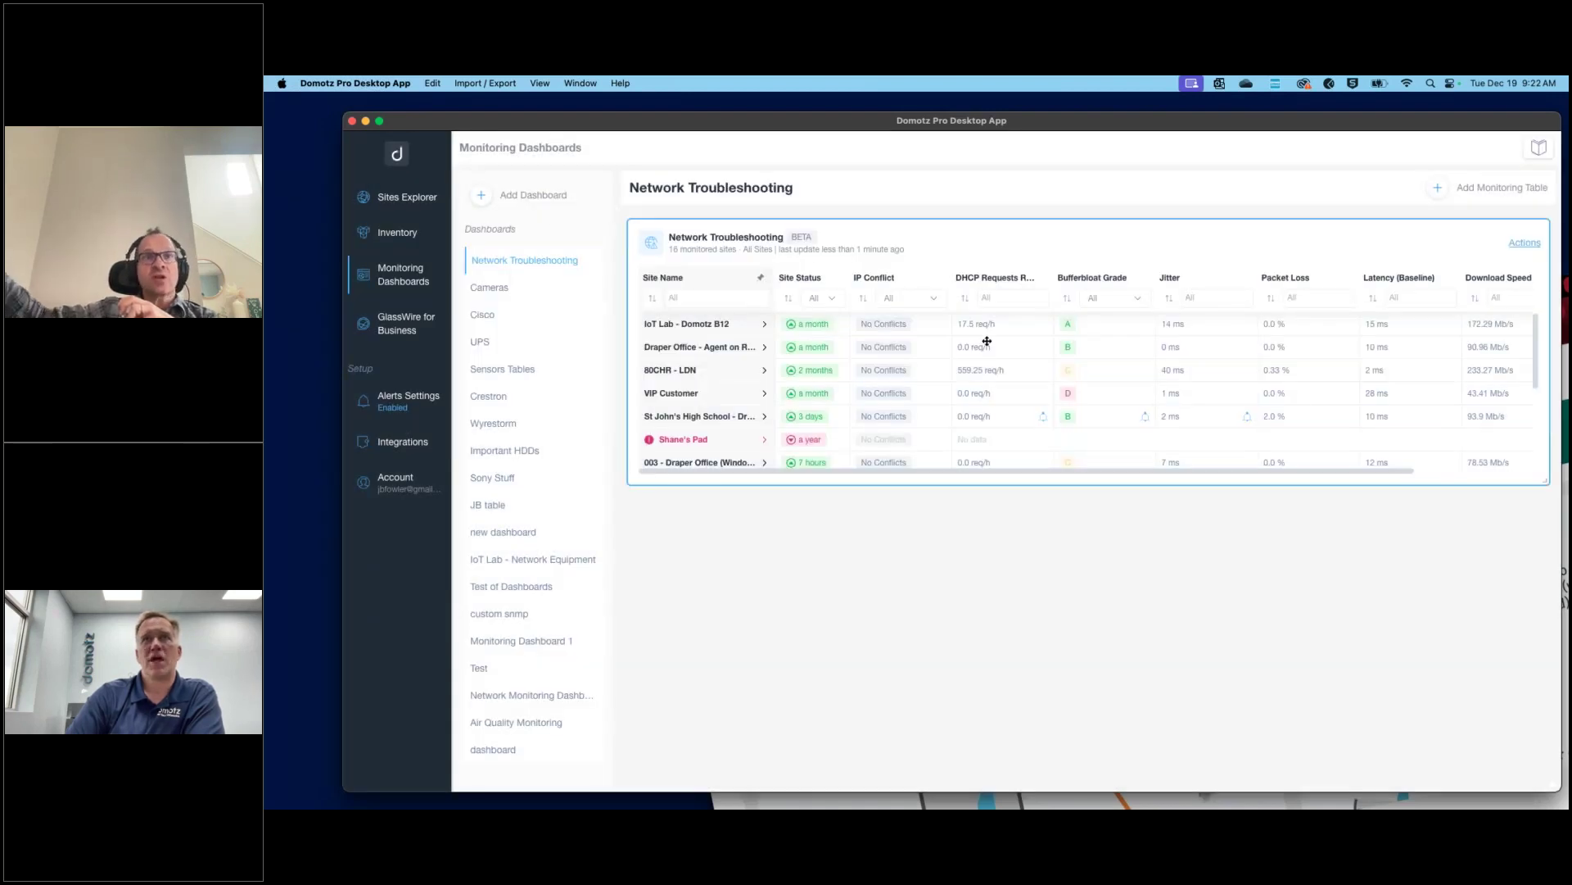
# Switch to the slide presentation and advance to the ConnectWise PSA (Manage) Integration slide.
pyautogui.moveTo(987, 341)
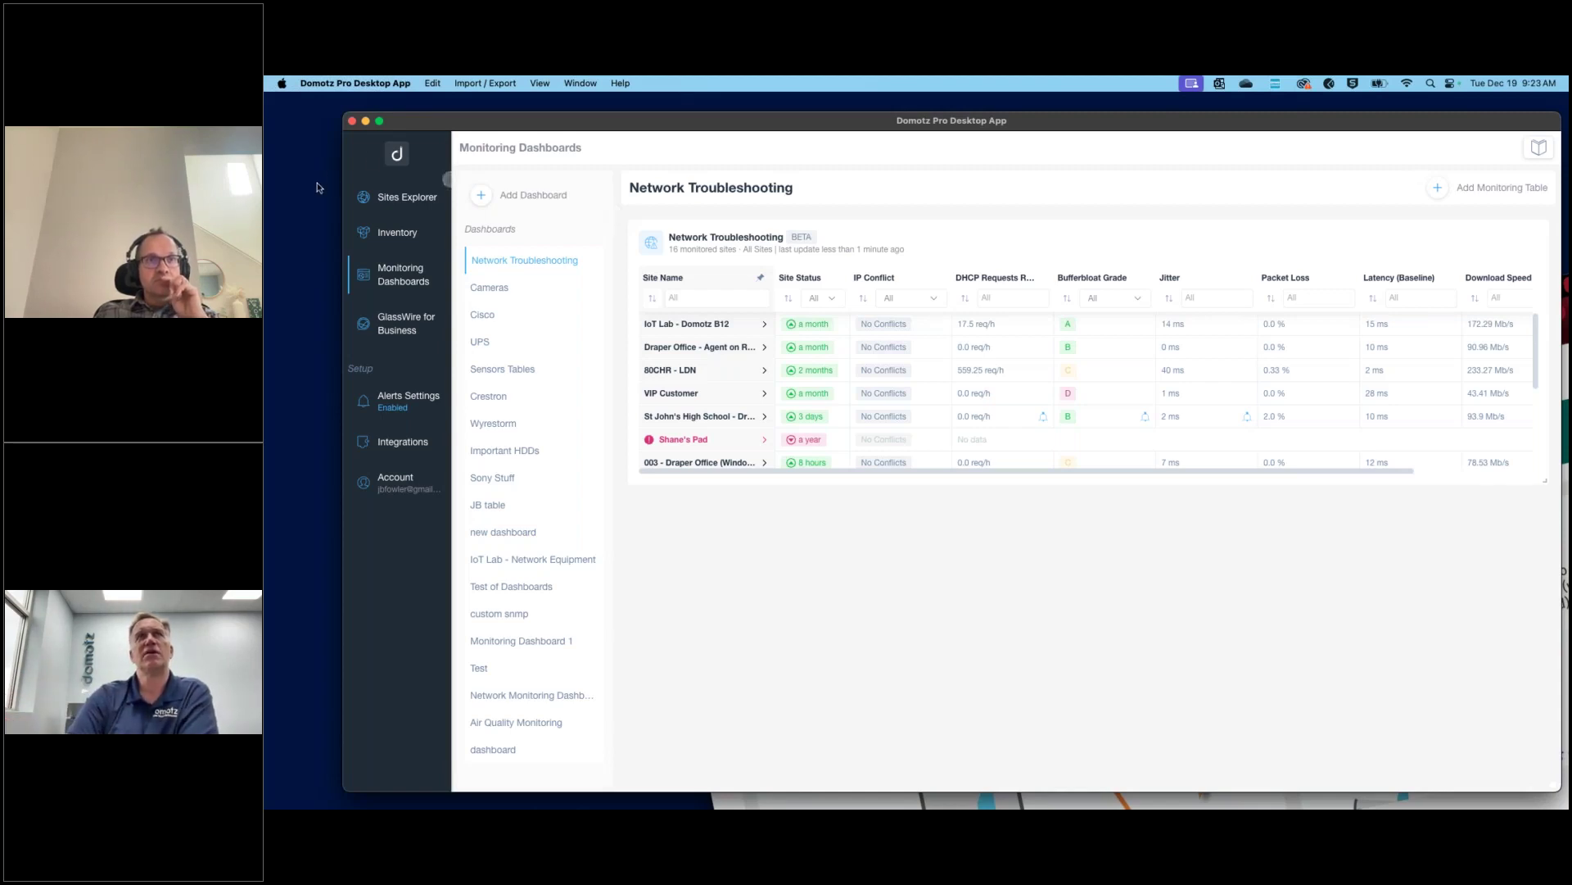
pyautogui.press('super+Tab')
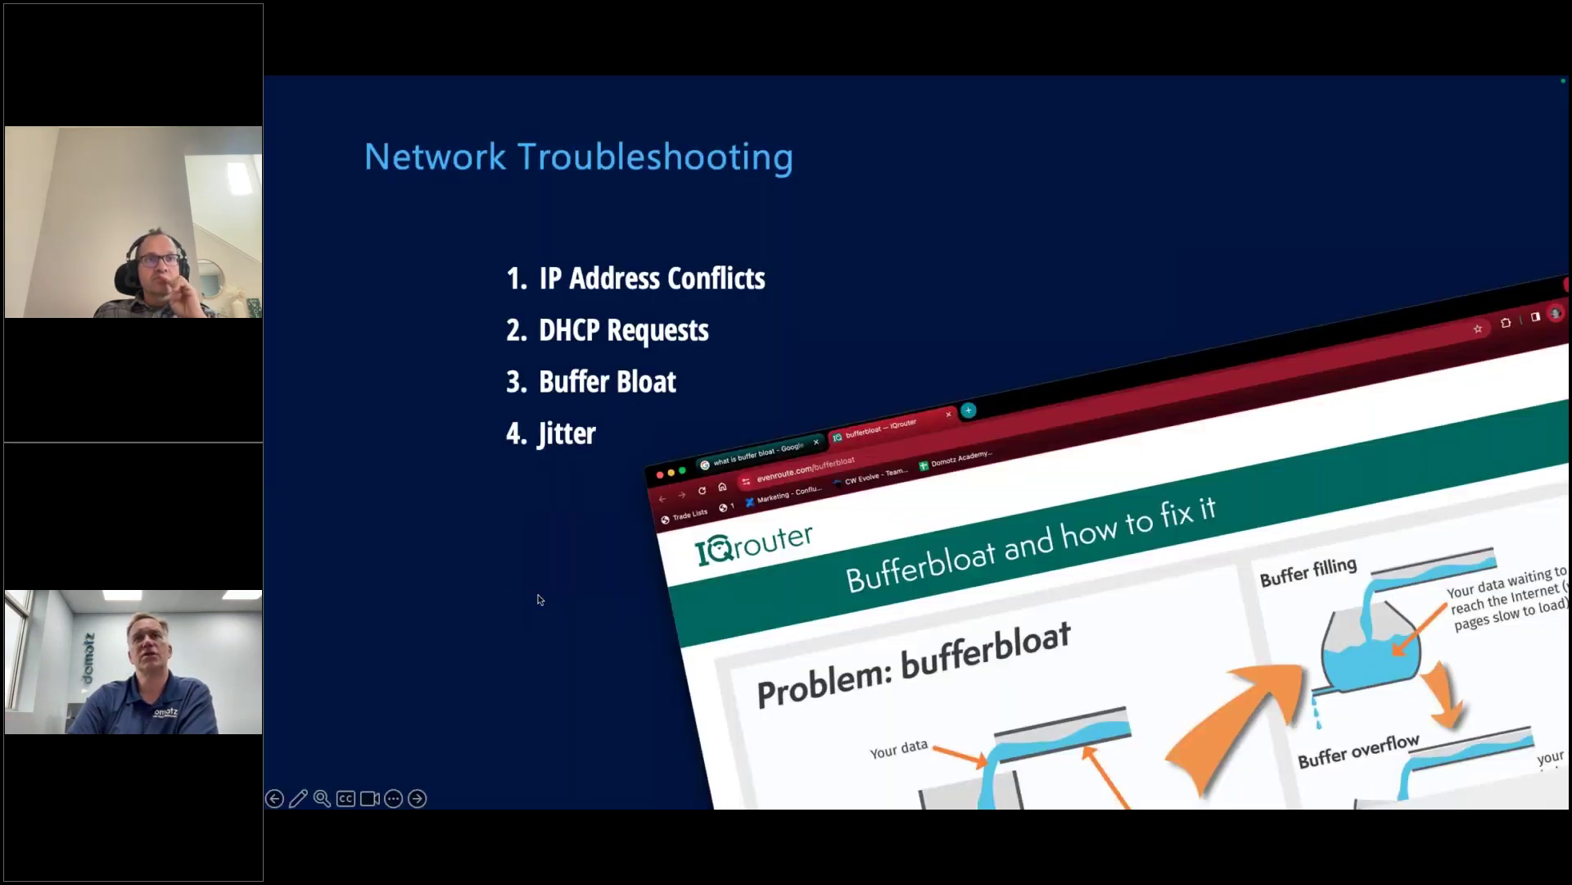
pyautogui.press('Right')
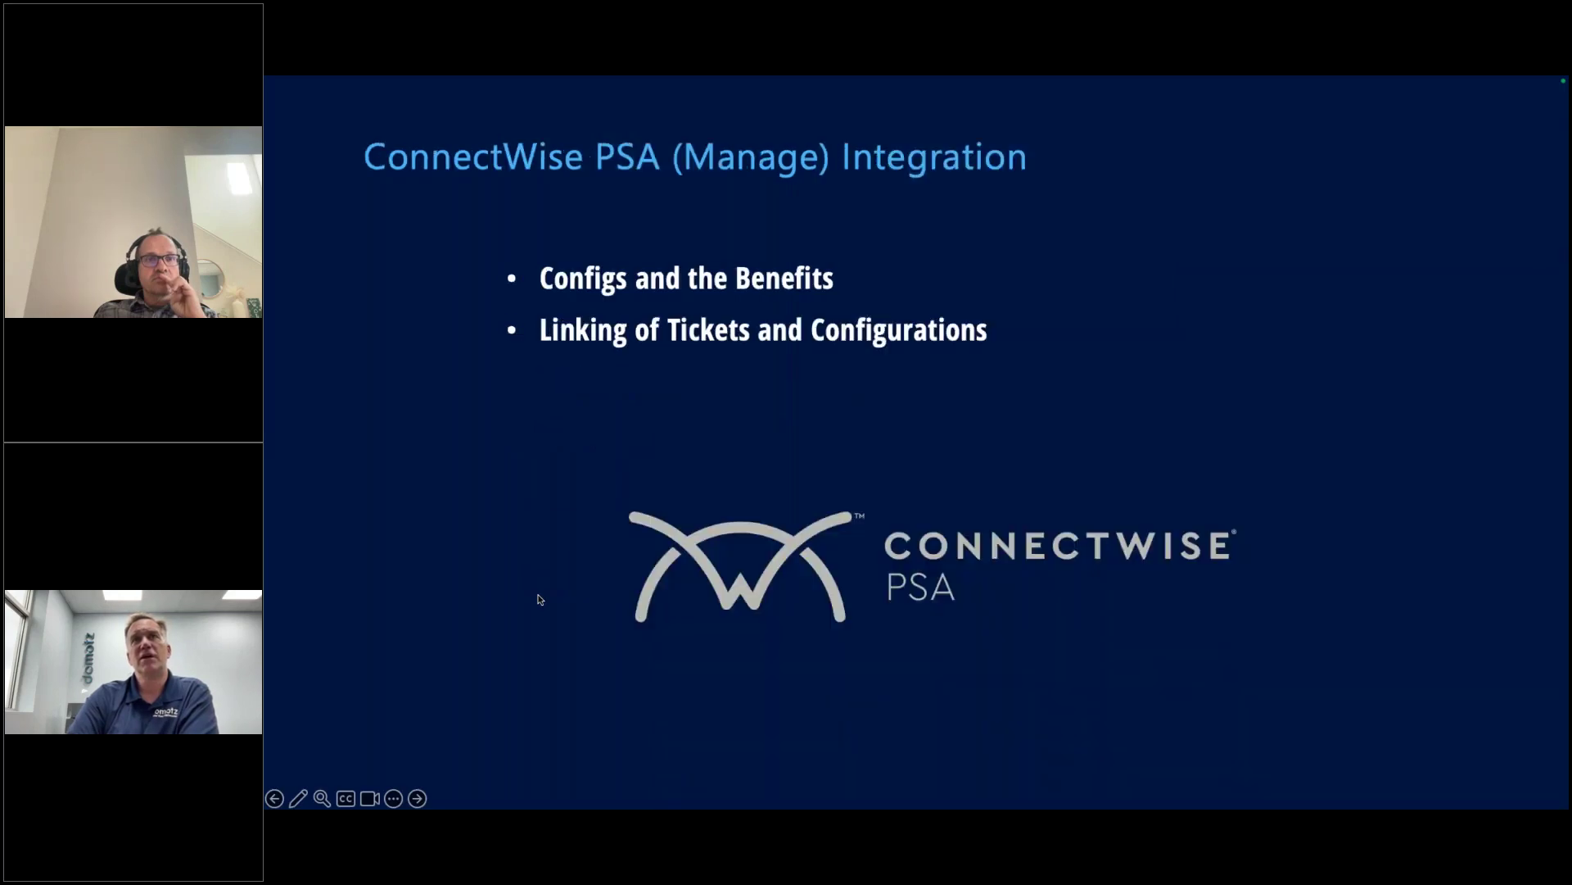
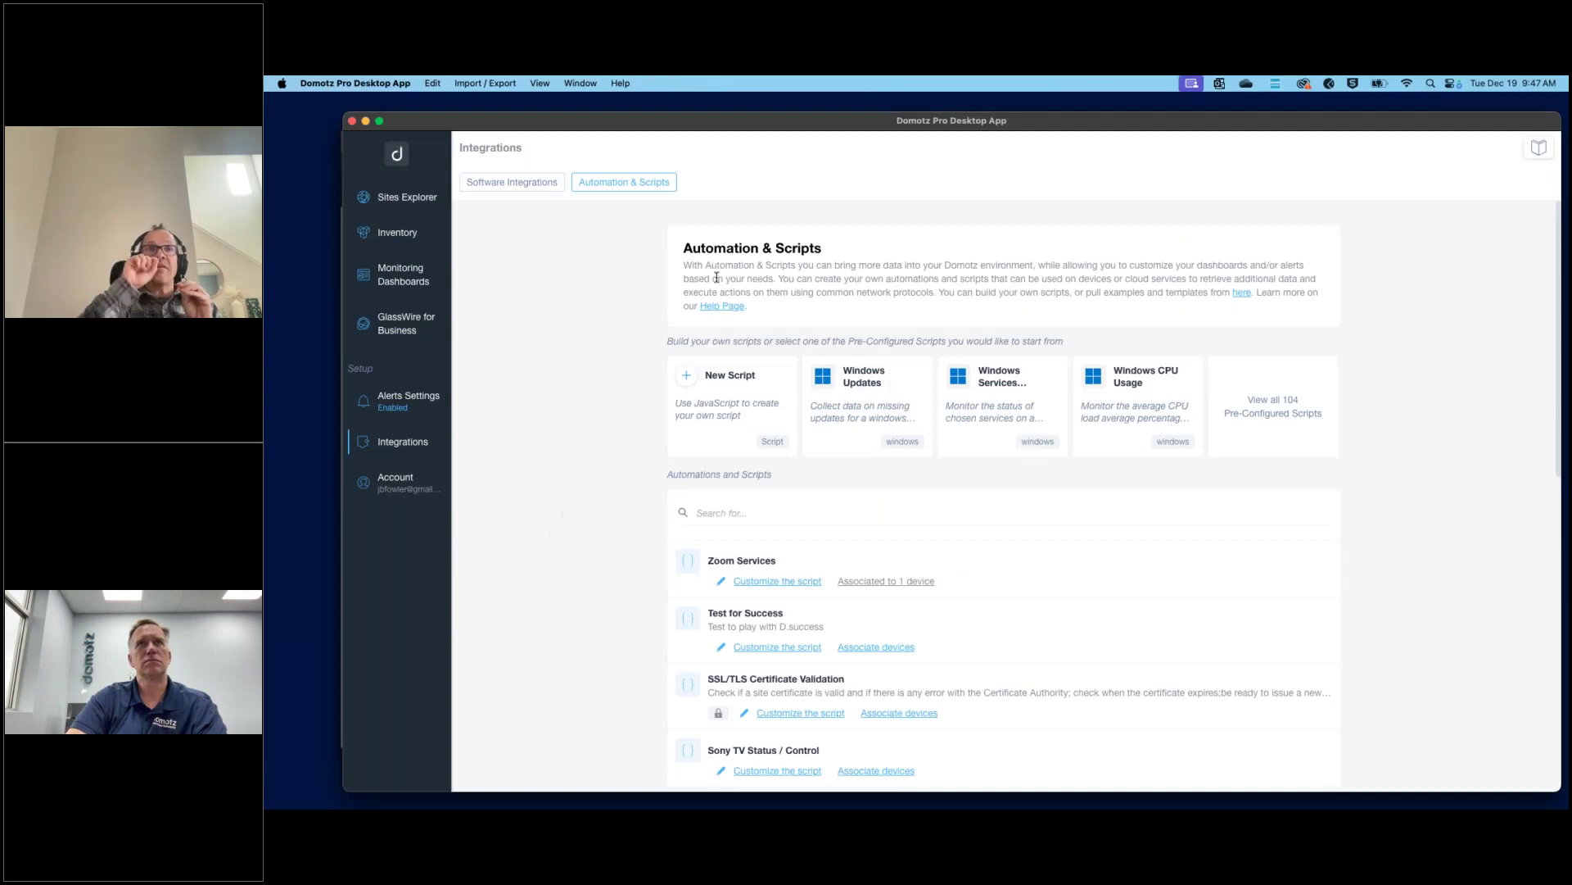
# Open the Network Topology map of the IoT Lab - Domotz B12 site from the Sites Explorer.
pyautogui.click(413, 207)
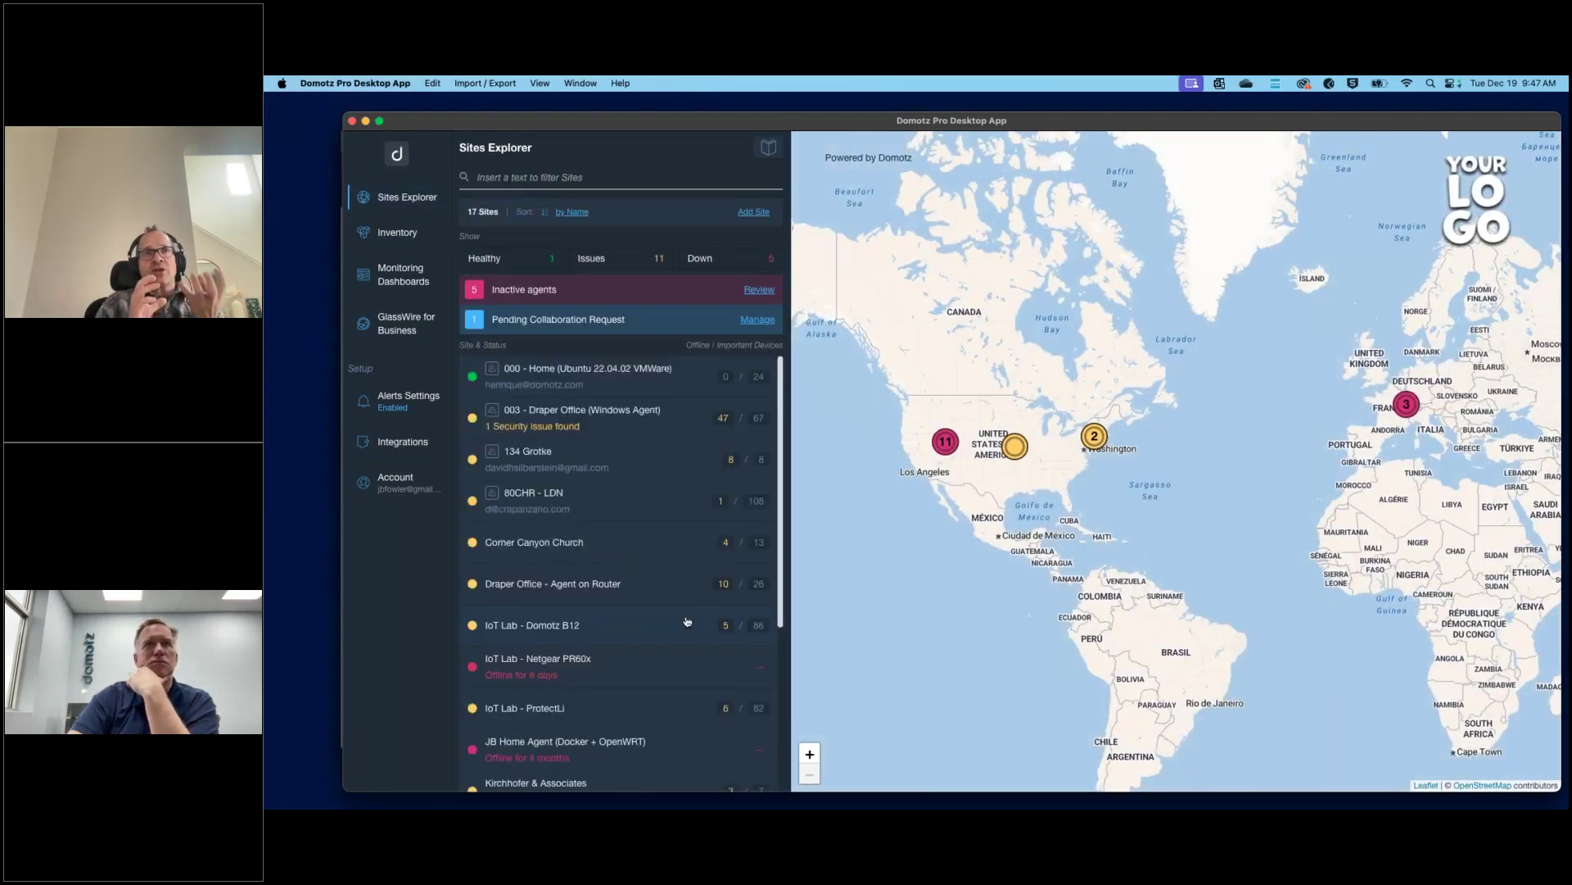
pyautogui.scroll(-1, 688, 620)
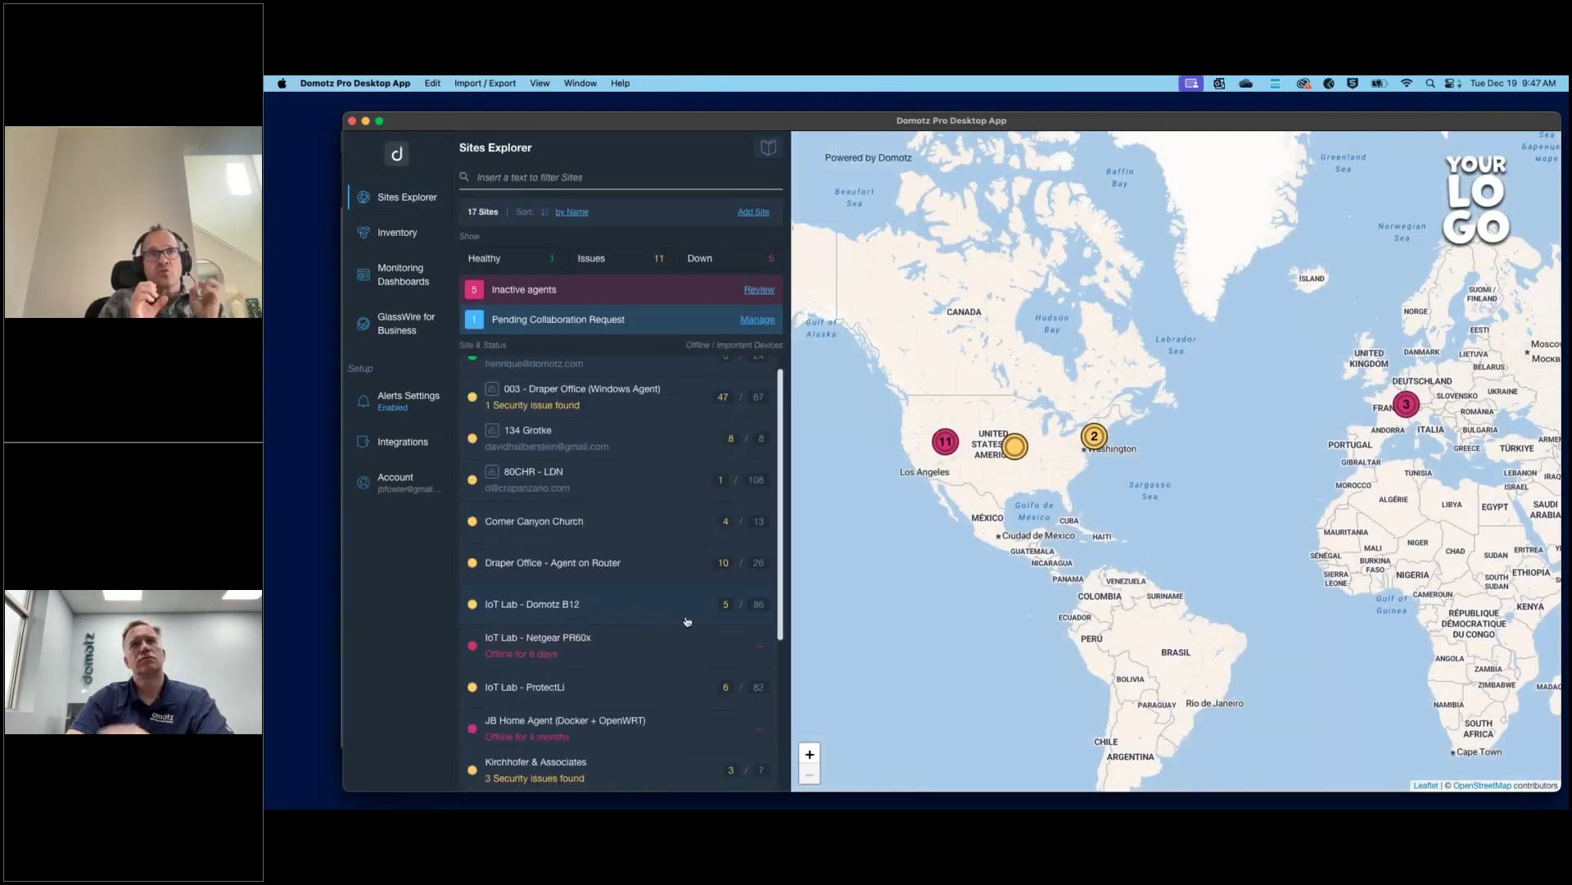
pyautogui.click(608, 605)
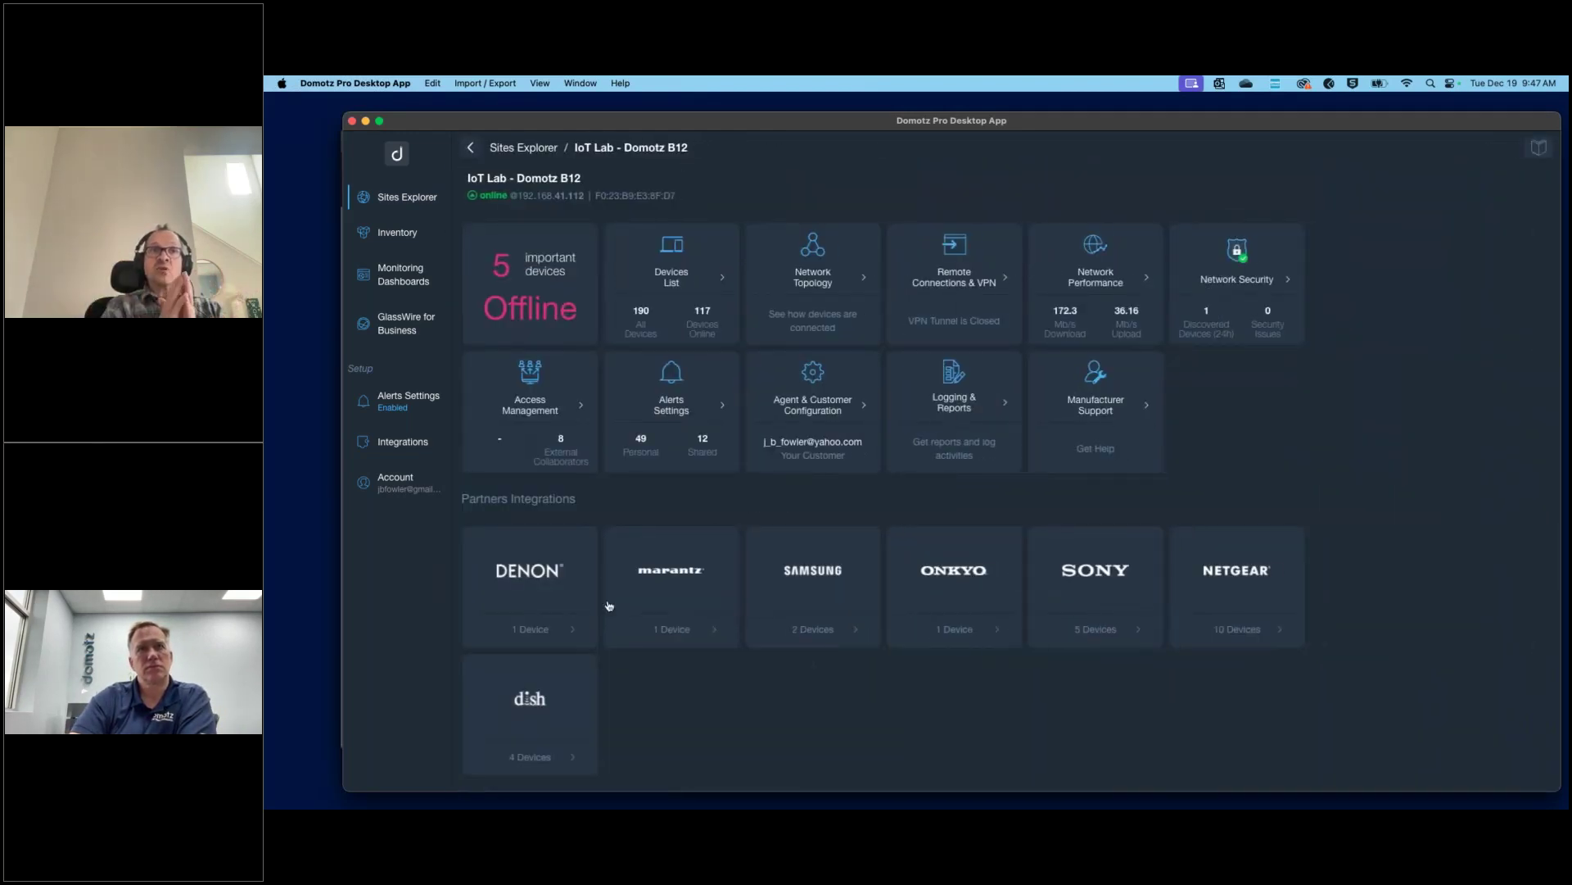
pyautogui.click(825, 284)
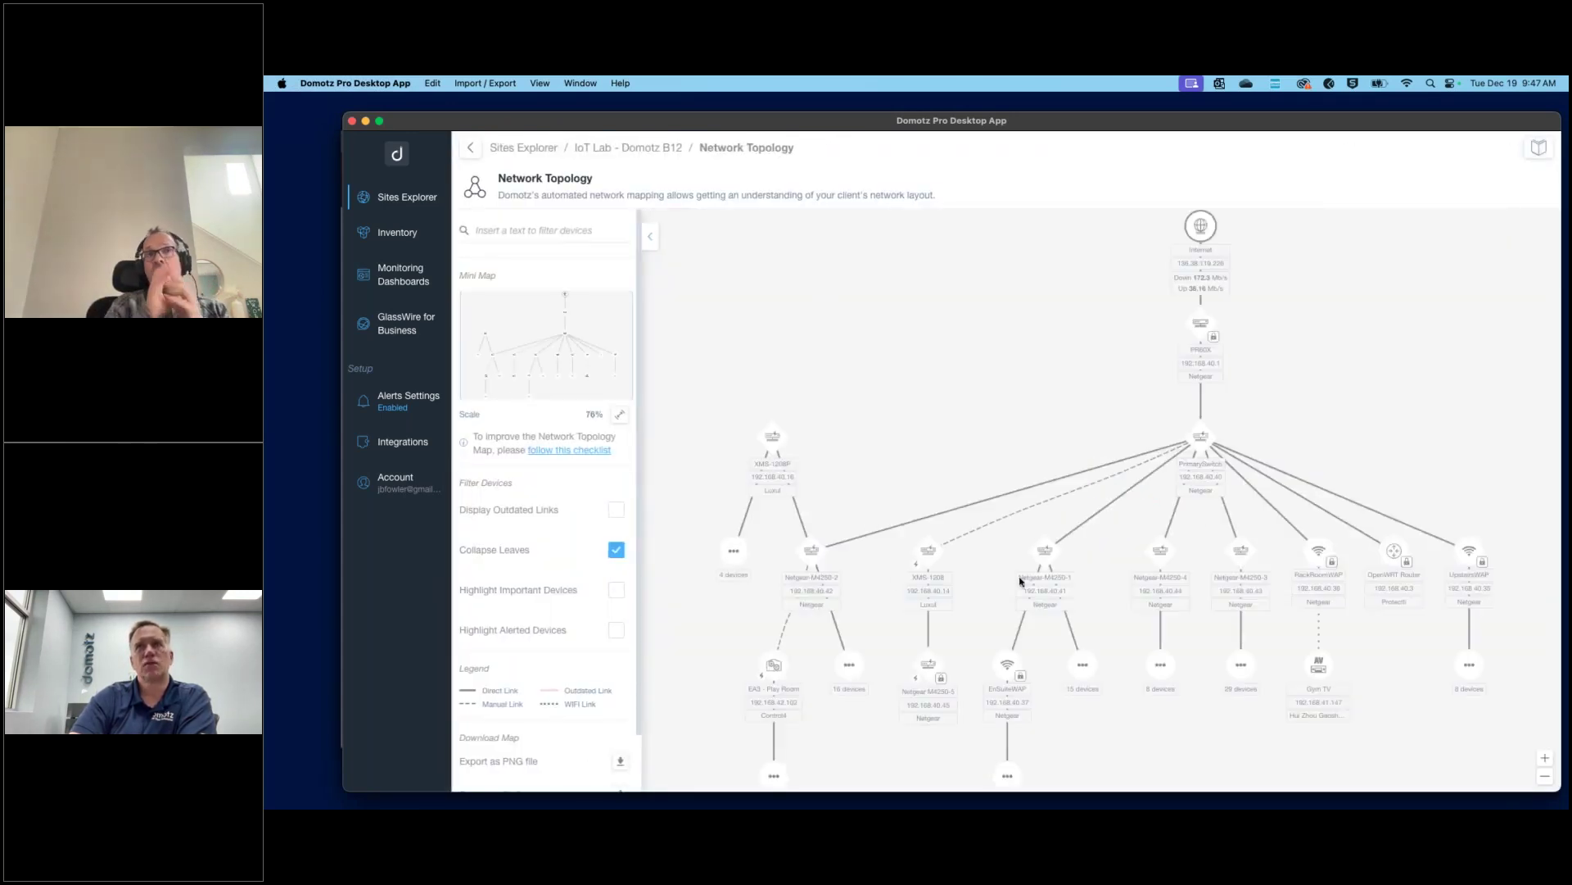
# Select the Netgear-M4250-1 switch on the topology map and view its SNMP monitoring in the node info.
pyautogui.click(1043, 549)
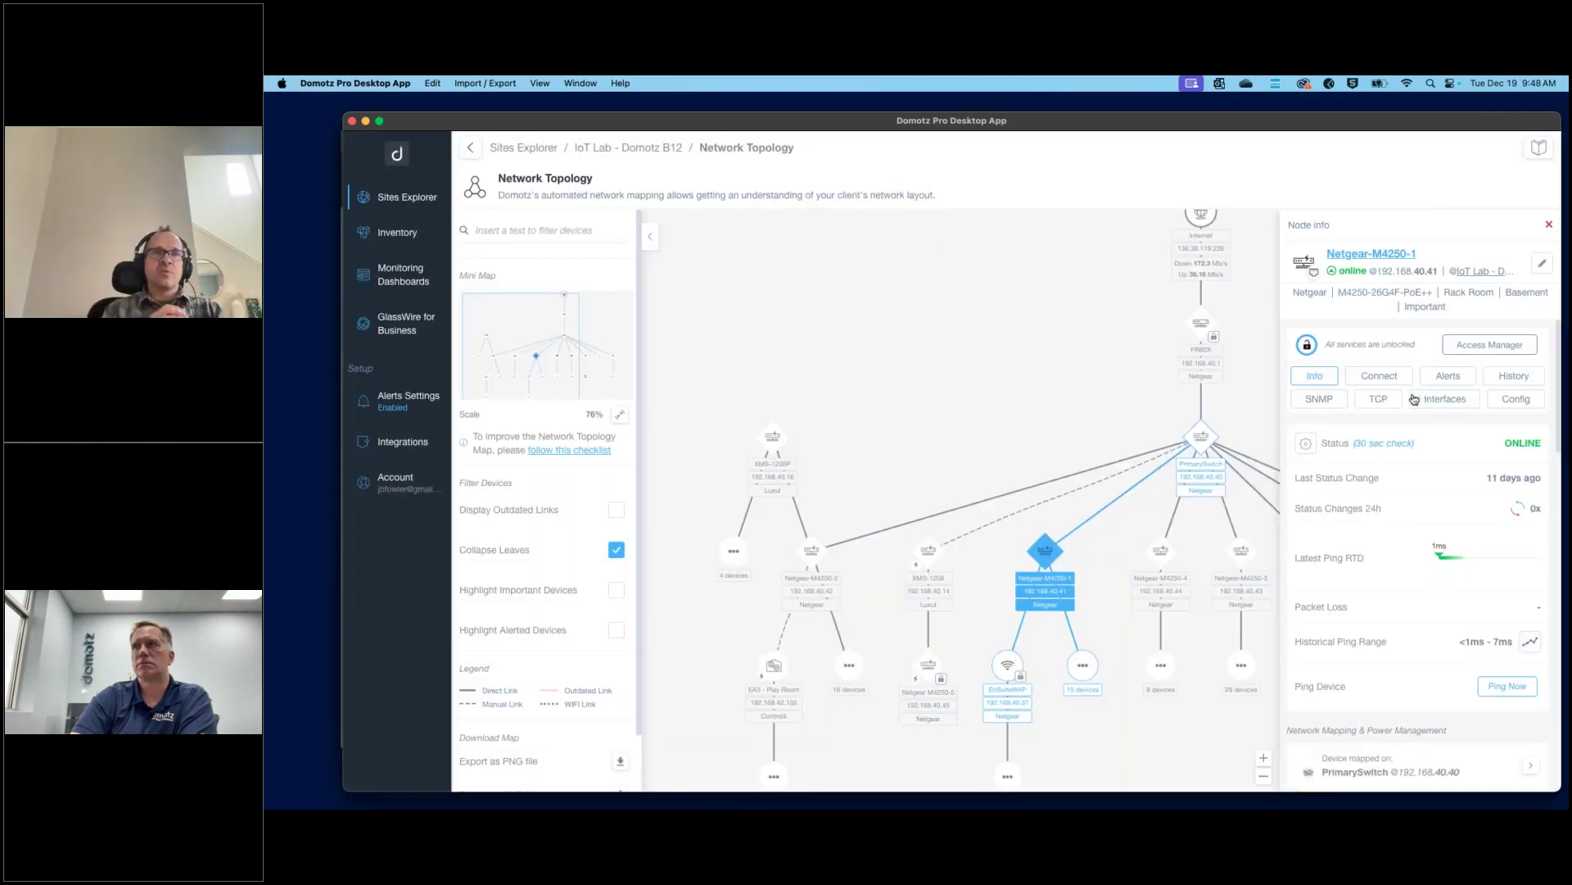
pyautogui.click(1328, 401)
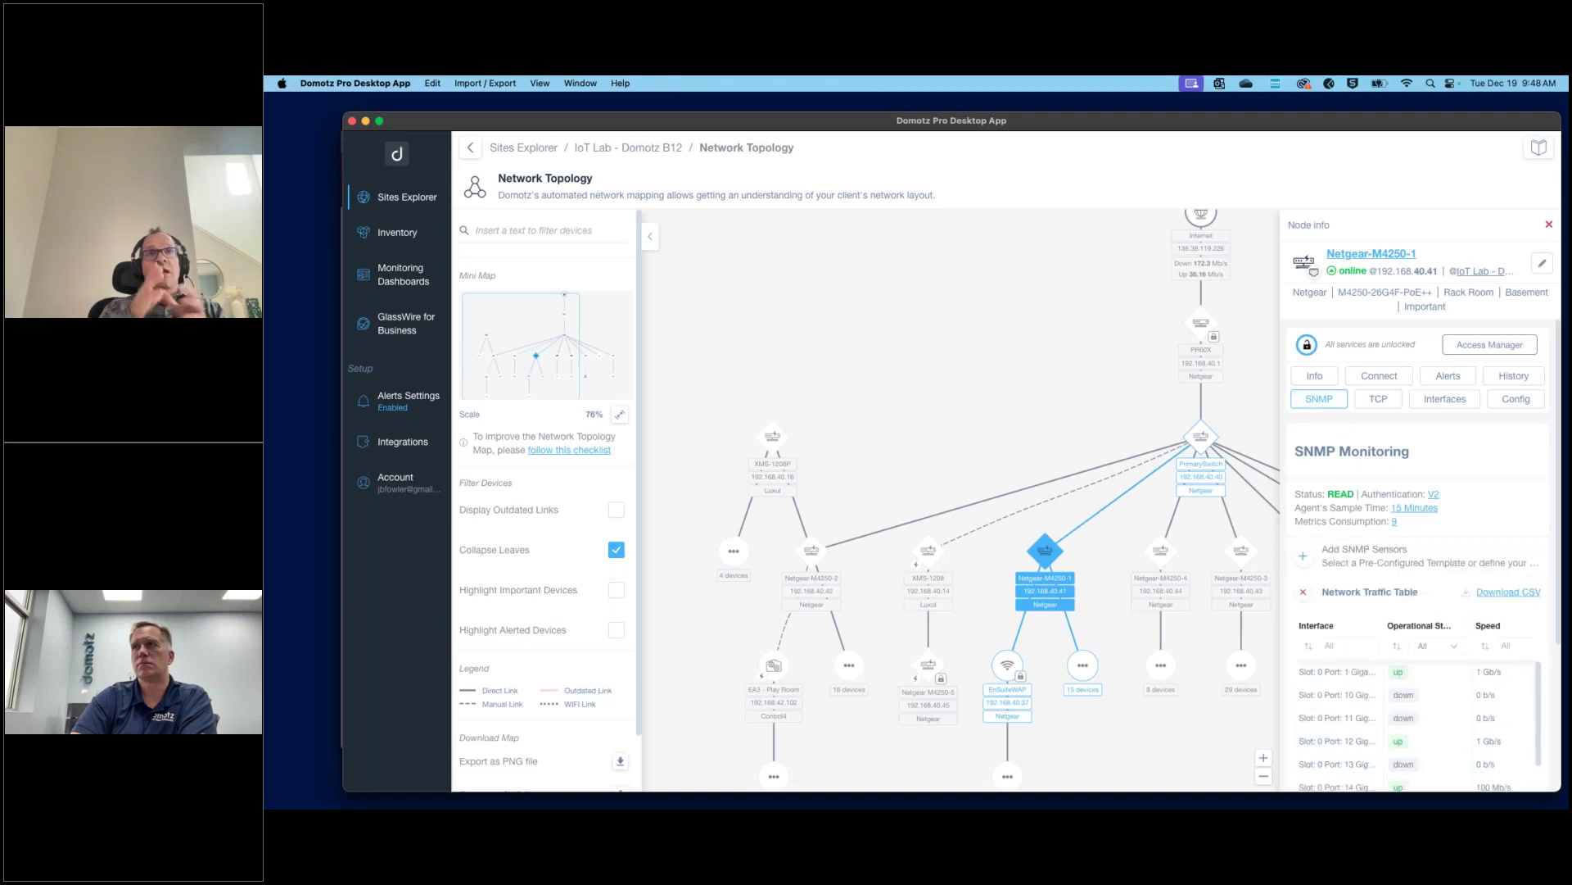
pyautogui.scroll(-2, 1458, 680)
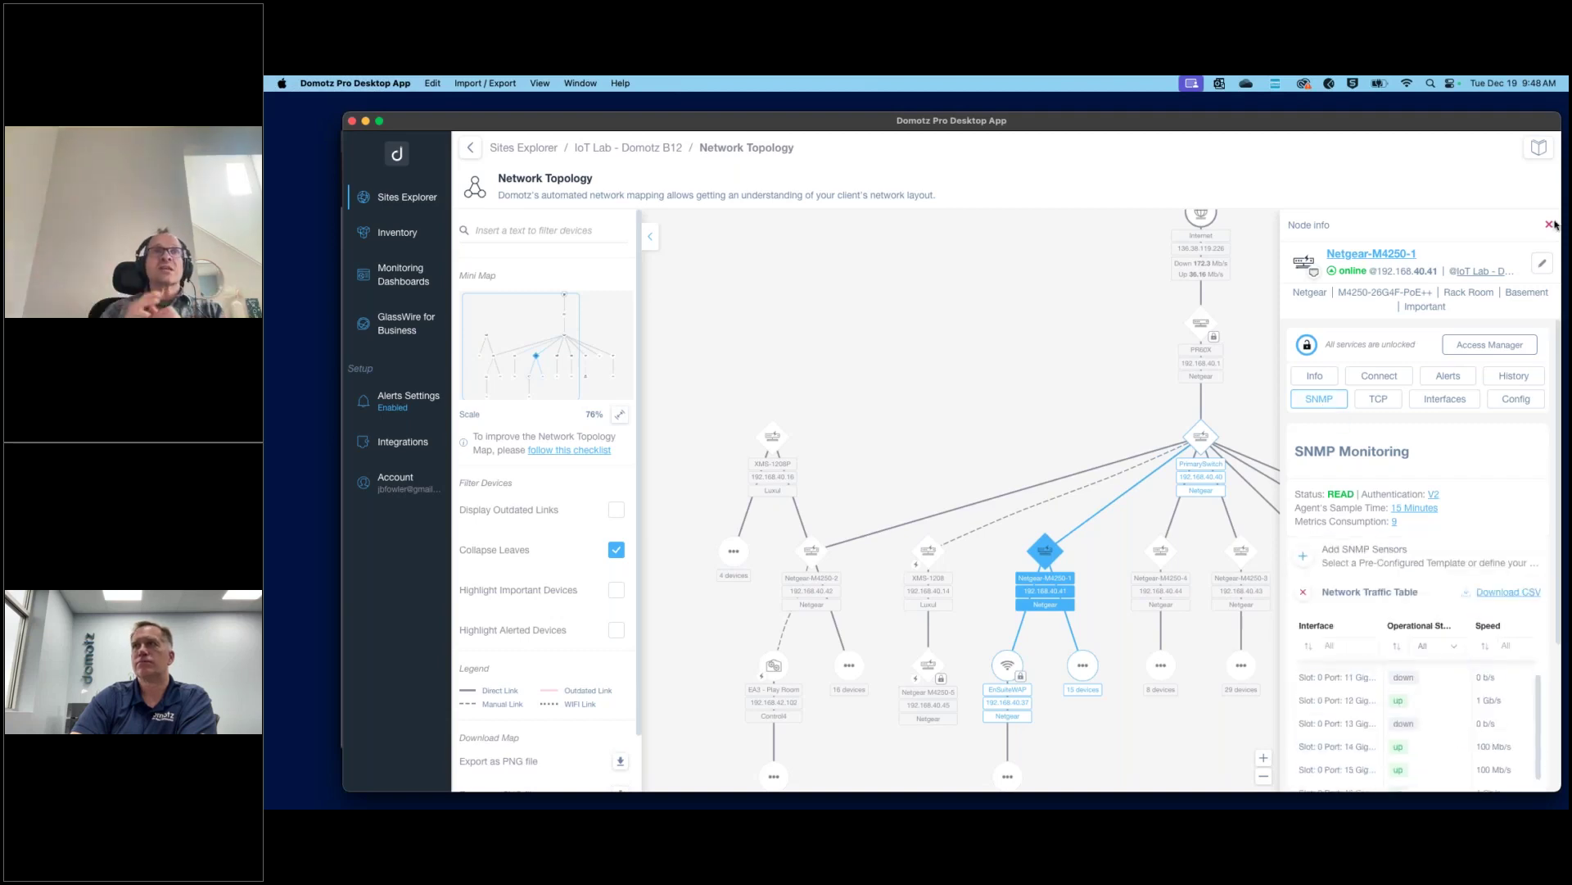
# Open the full device details of Netgear-M4250-1 and view its SNMP Network Traffic Table and Network System Uptime.
pyautogui.click(1373, 256)
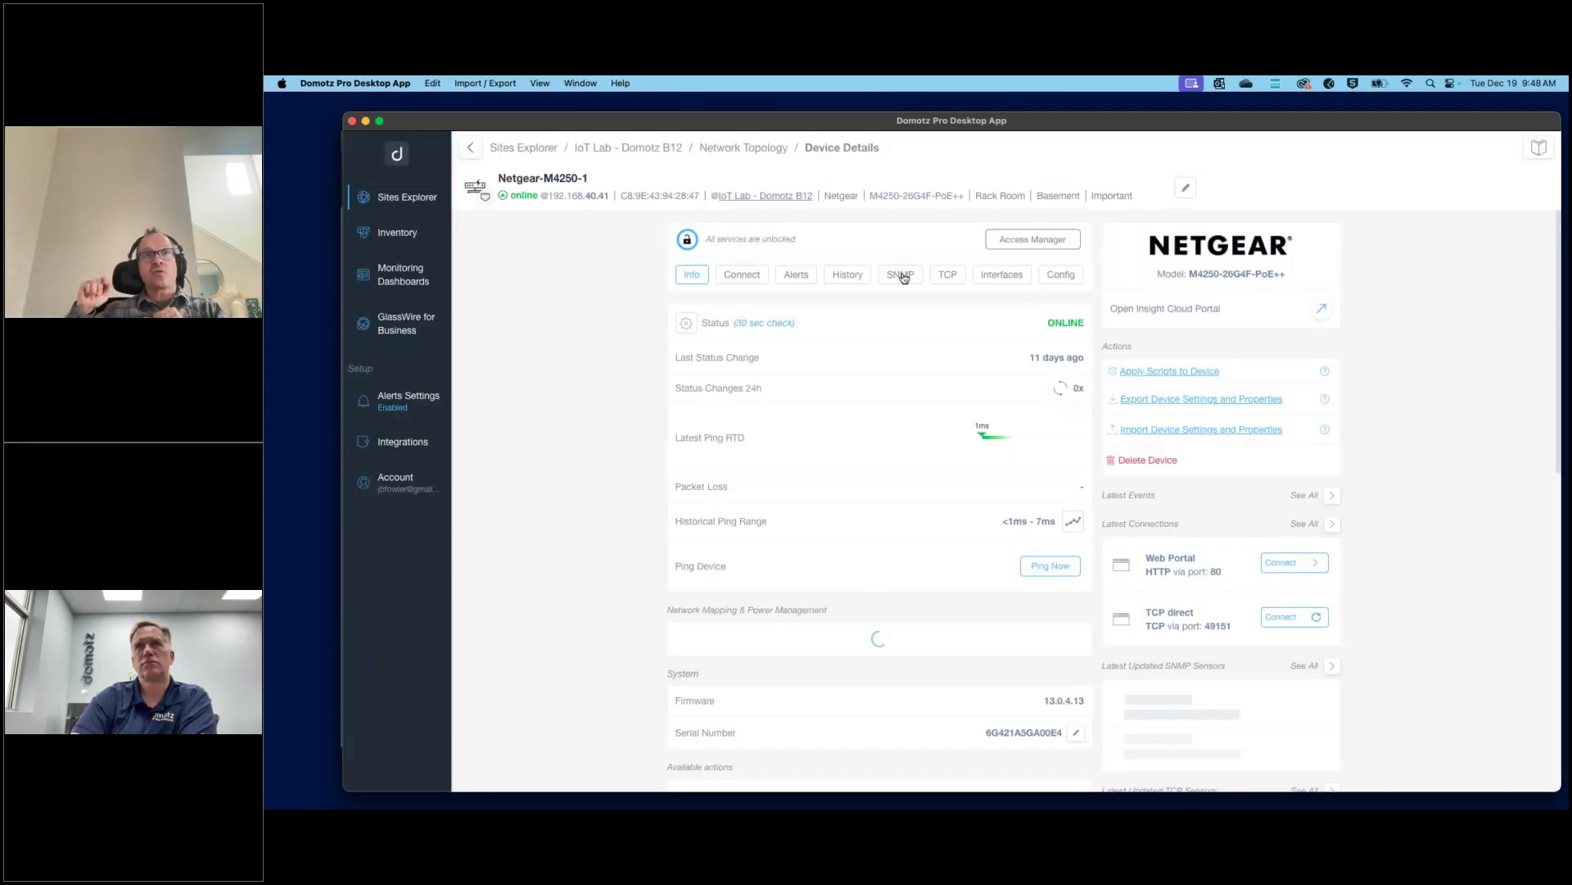
pyautogui.click(904, 276)
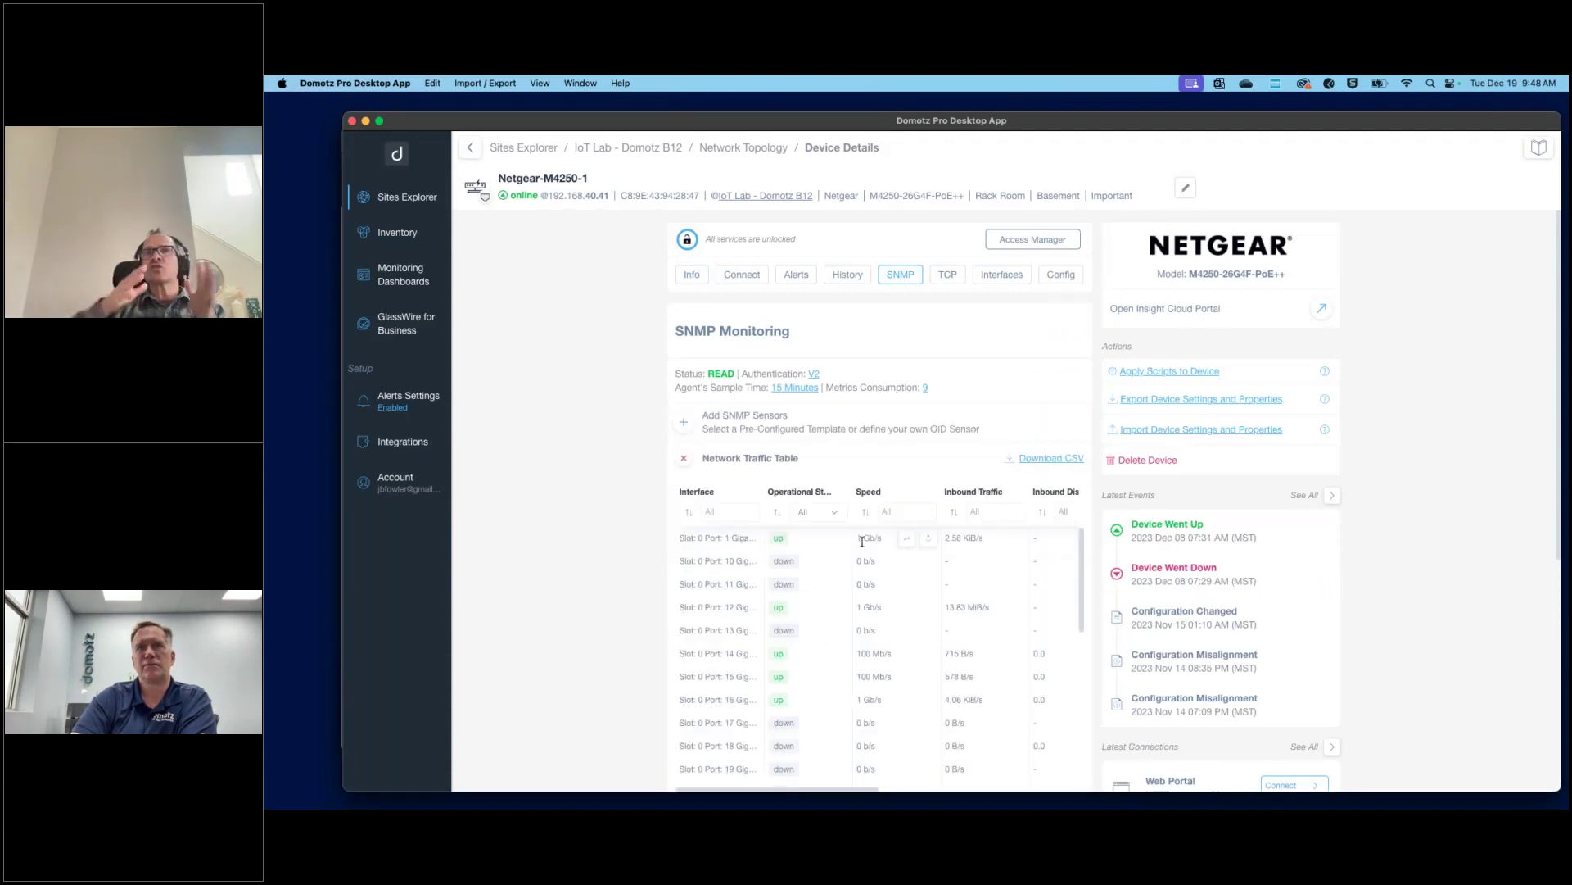
pyautogui.scroll(-1, 862, 545)
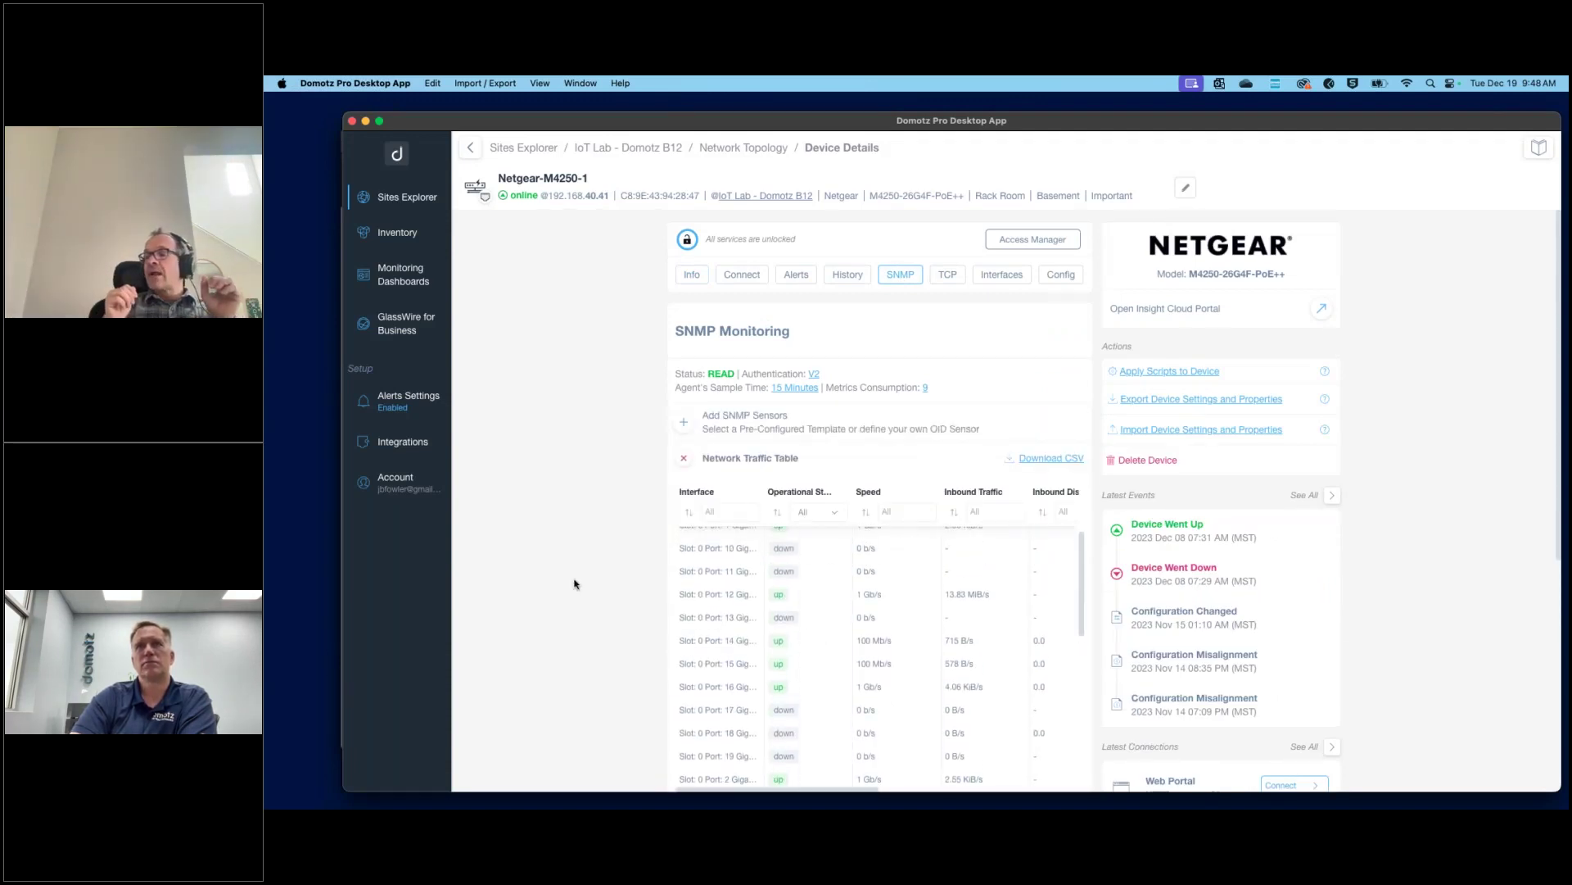
pyautogui.scroll(-1, 574, 584)
pyautogui.scroll(-2, 574, 584)
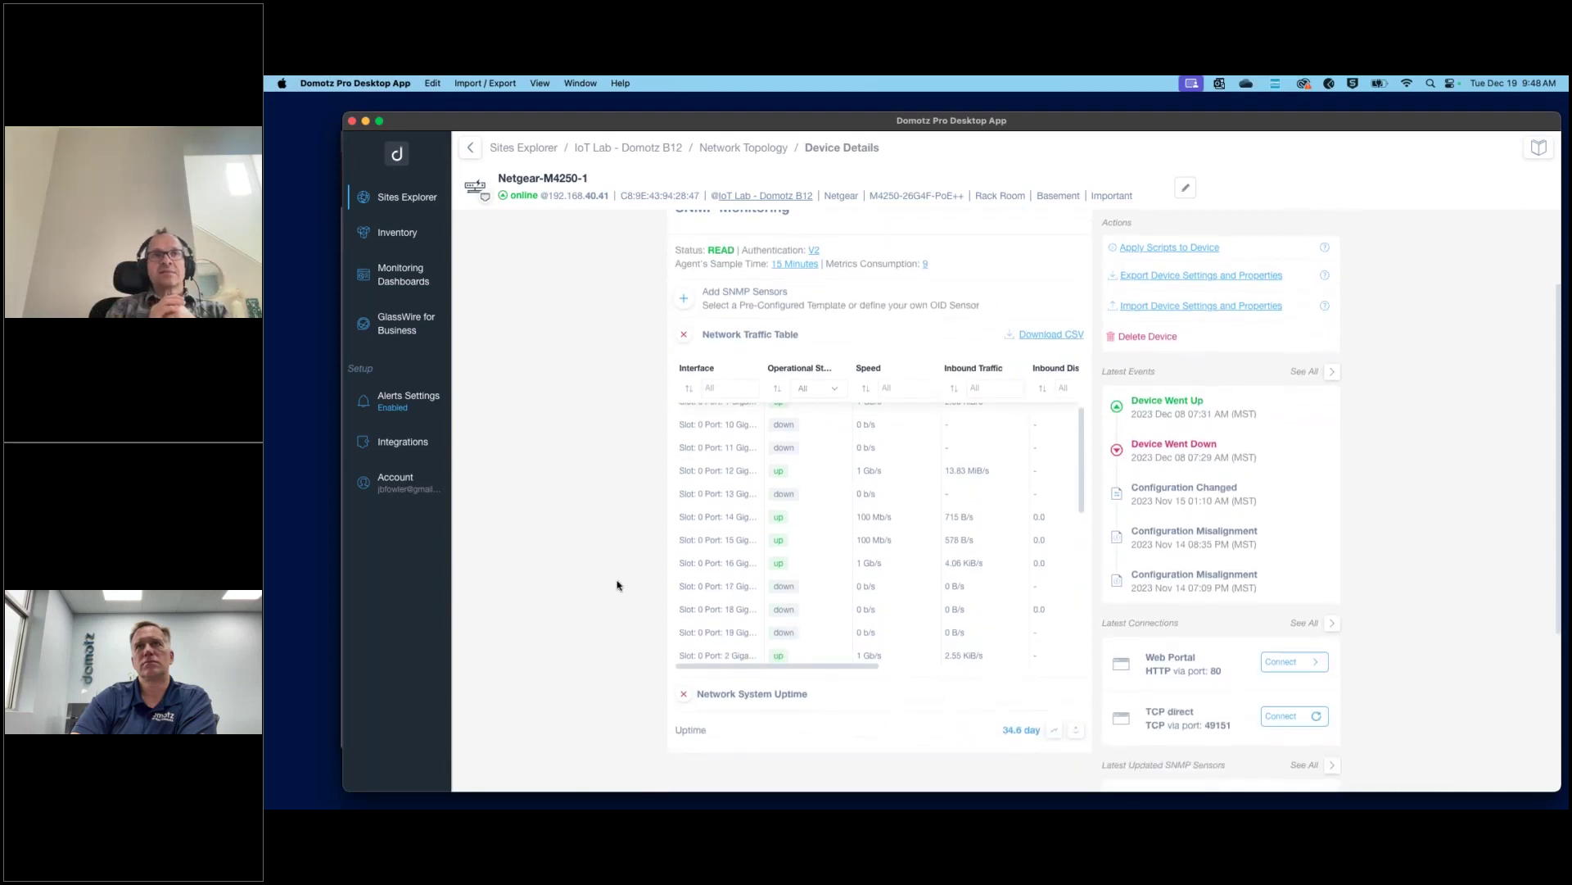
pyautogui.scroll(1, 836, 542)
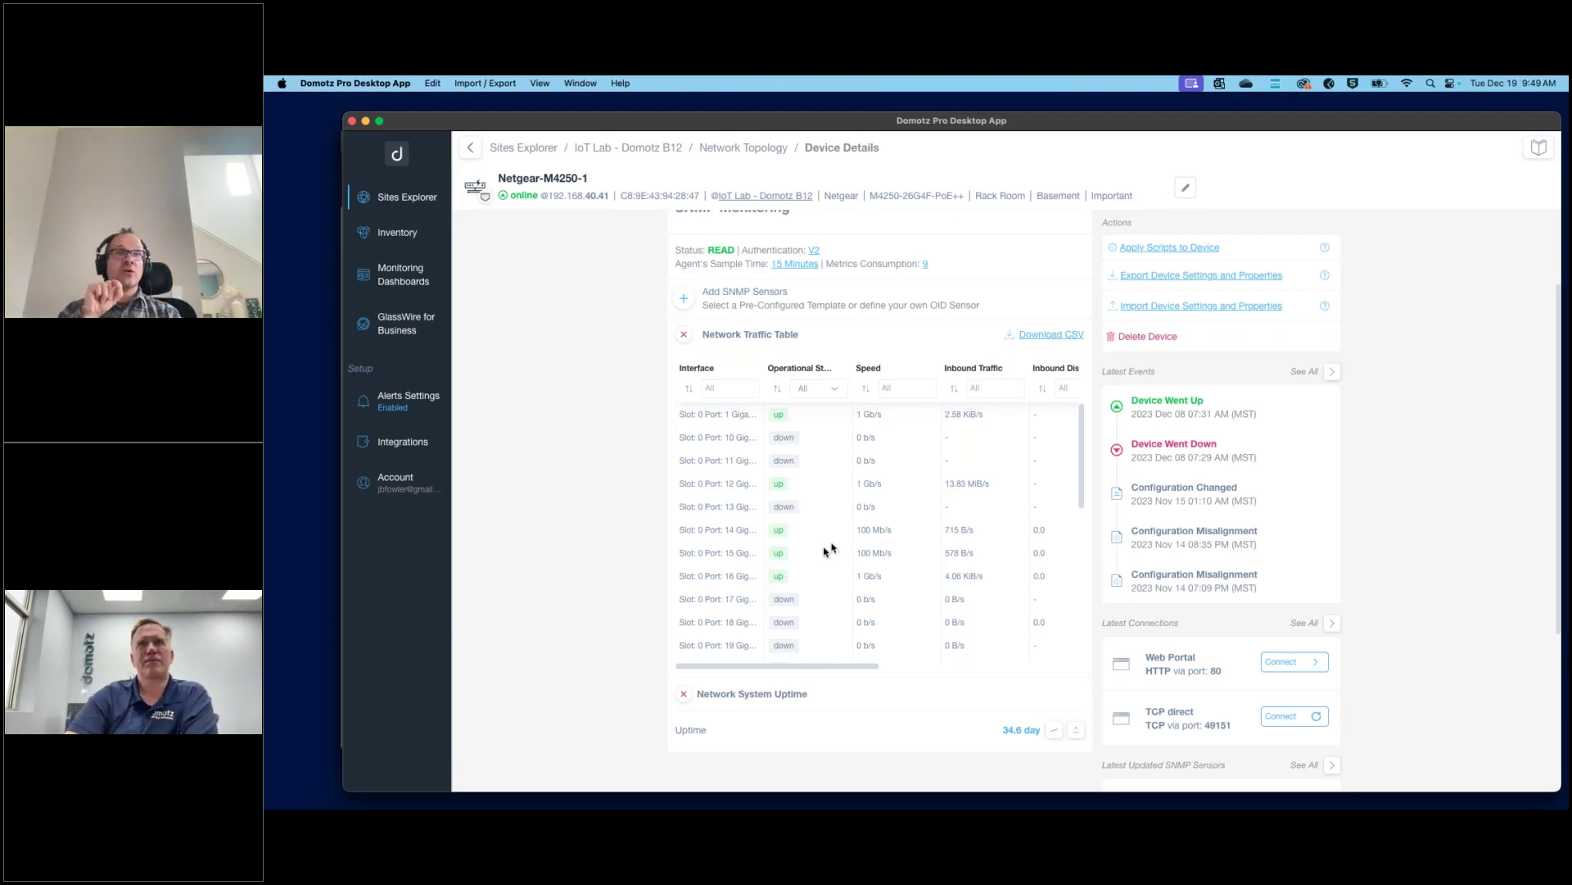
# Review the inbound and outbound traffic, discards and errors columns of the Network Traffic Table.
pyautogui.hscroll(5, 818, 551)
pyautogui.hscroll(5, 885, 492)
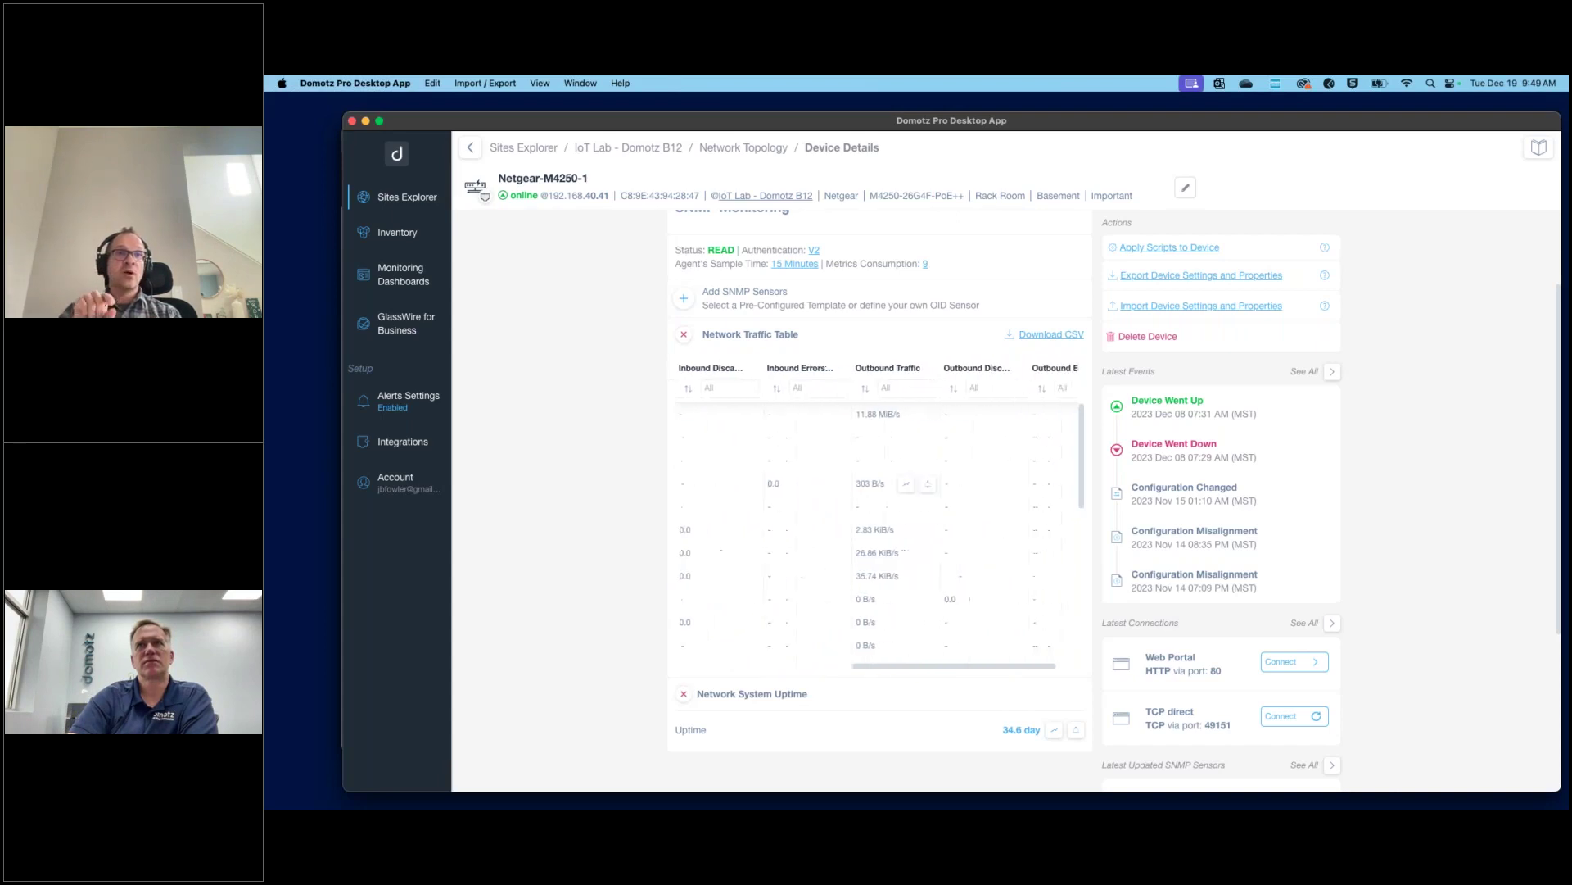
pyautogui.scroll(1, 885, 492)
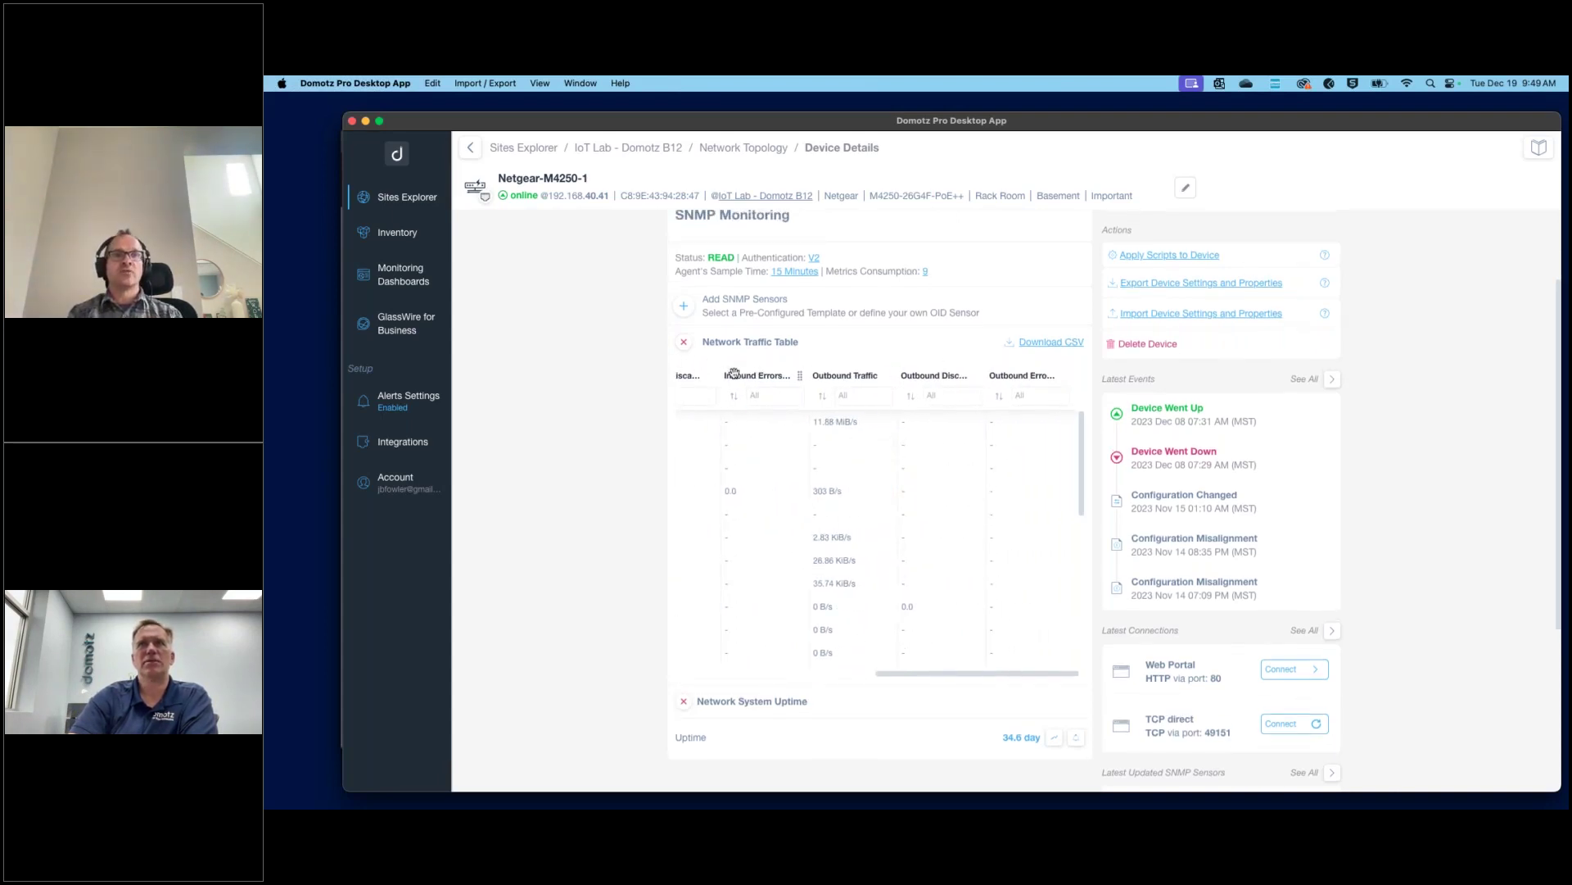
pyautogui.hscroll(-1, 910, 372)
pyautogui.hscroll(-6, 909, 372)
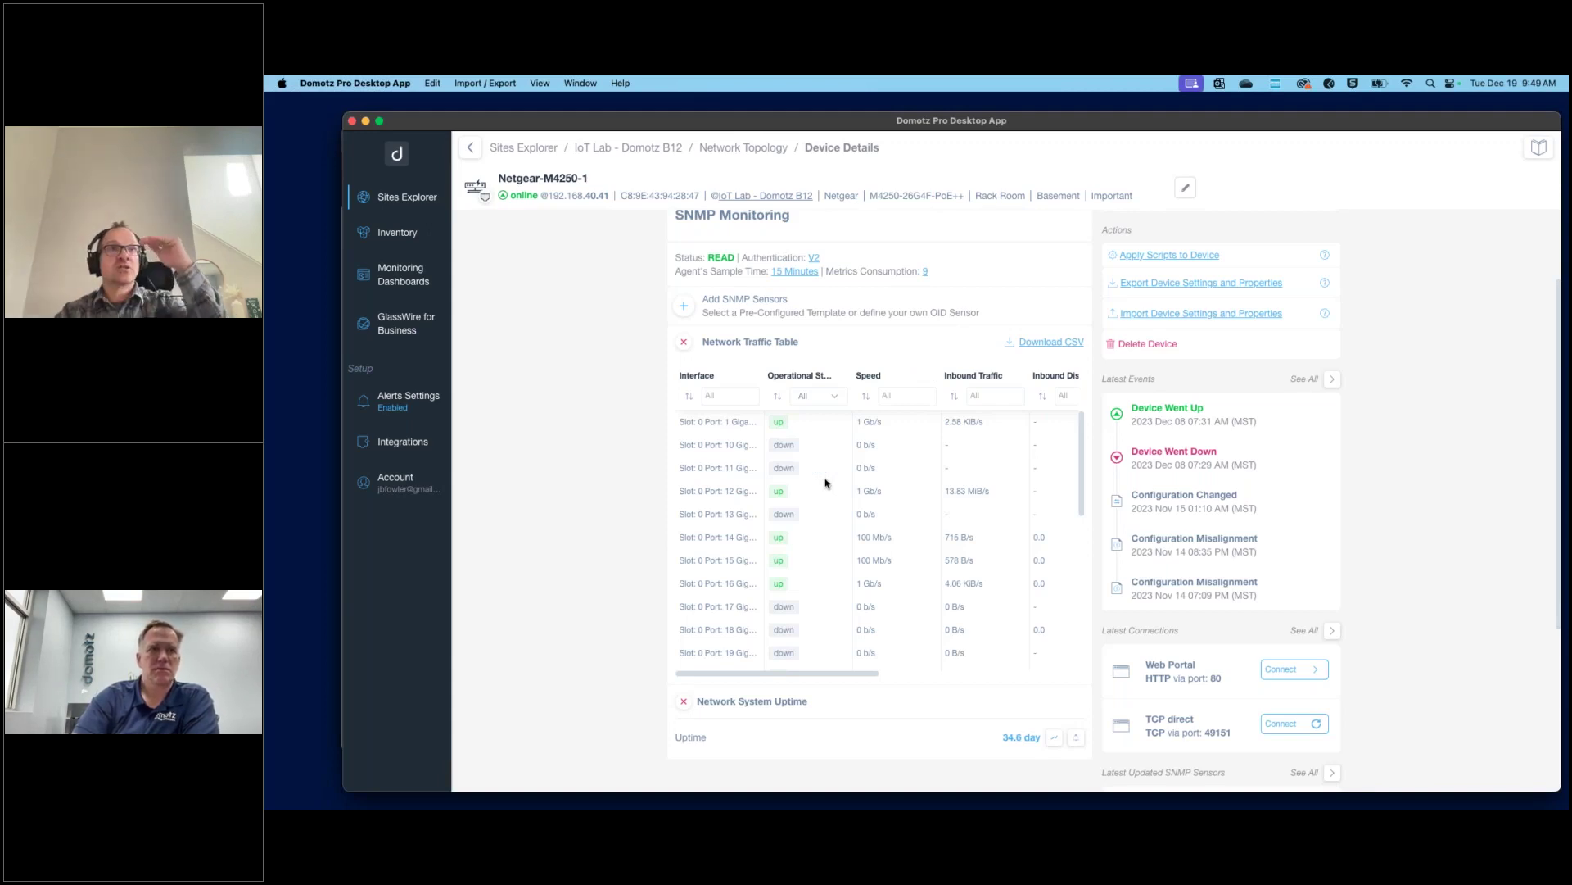
# Examine the operational status, speed and inbound traffic of the switch ports in the Network Traffic Table.
pyautogui.moveTo(839, 515)
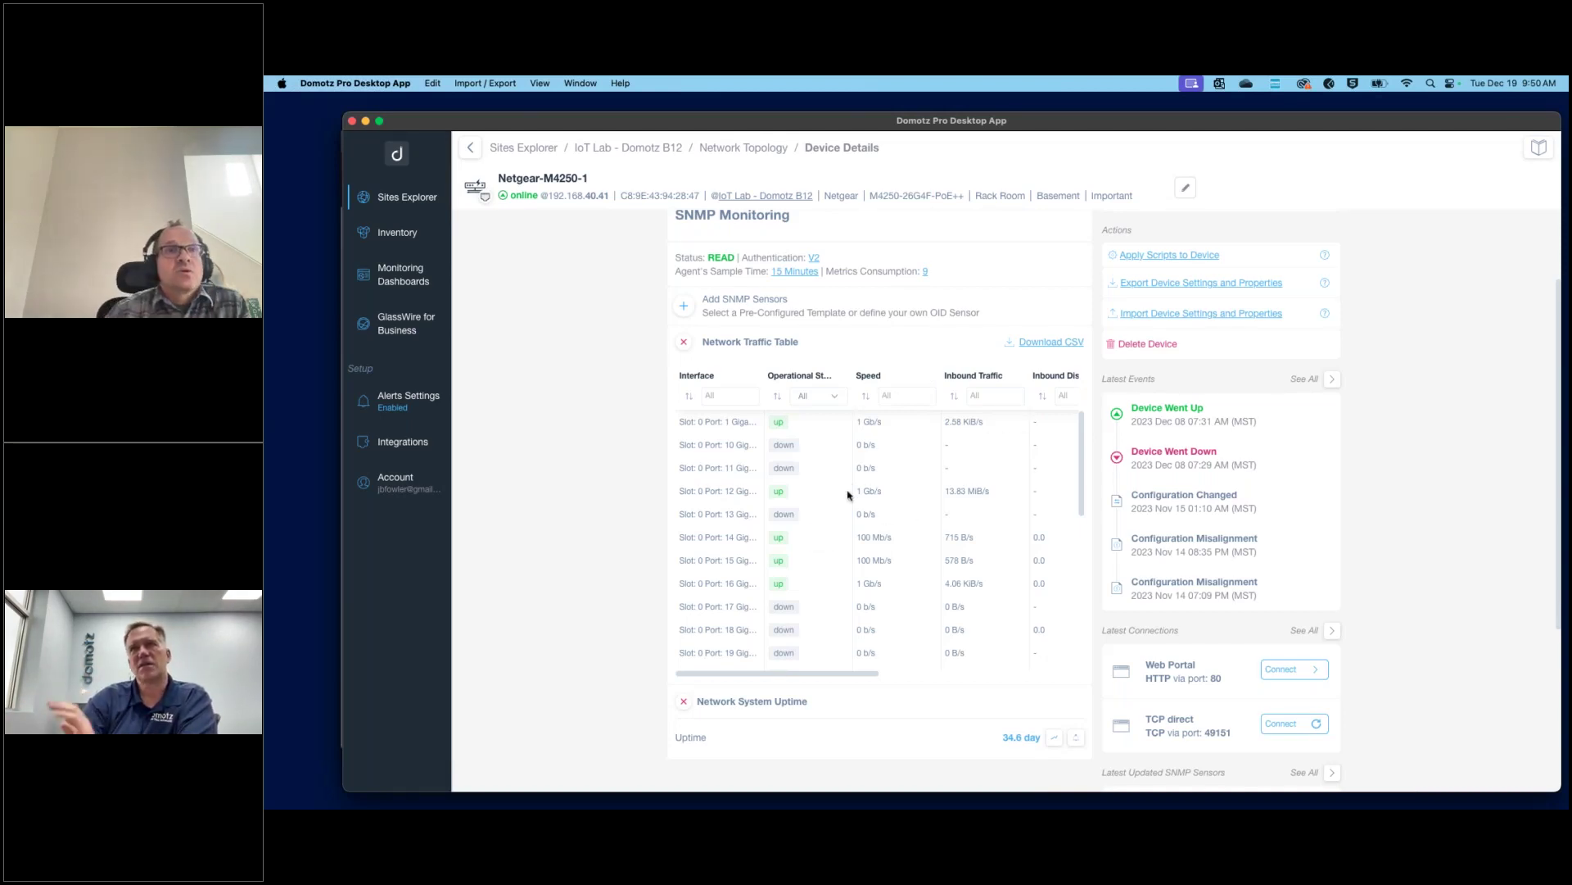
pyautogui.scroll(-2, 848, 493)
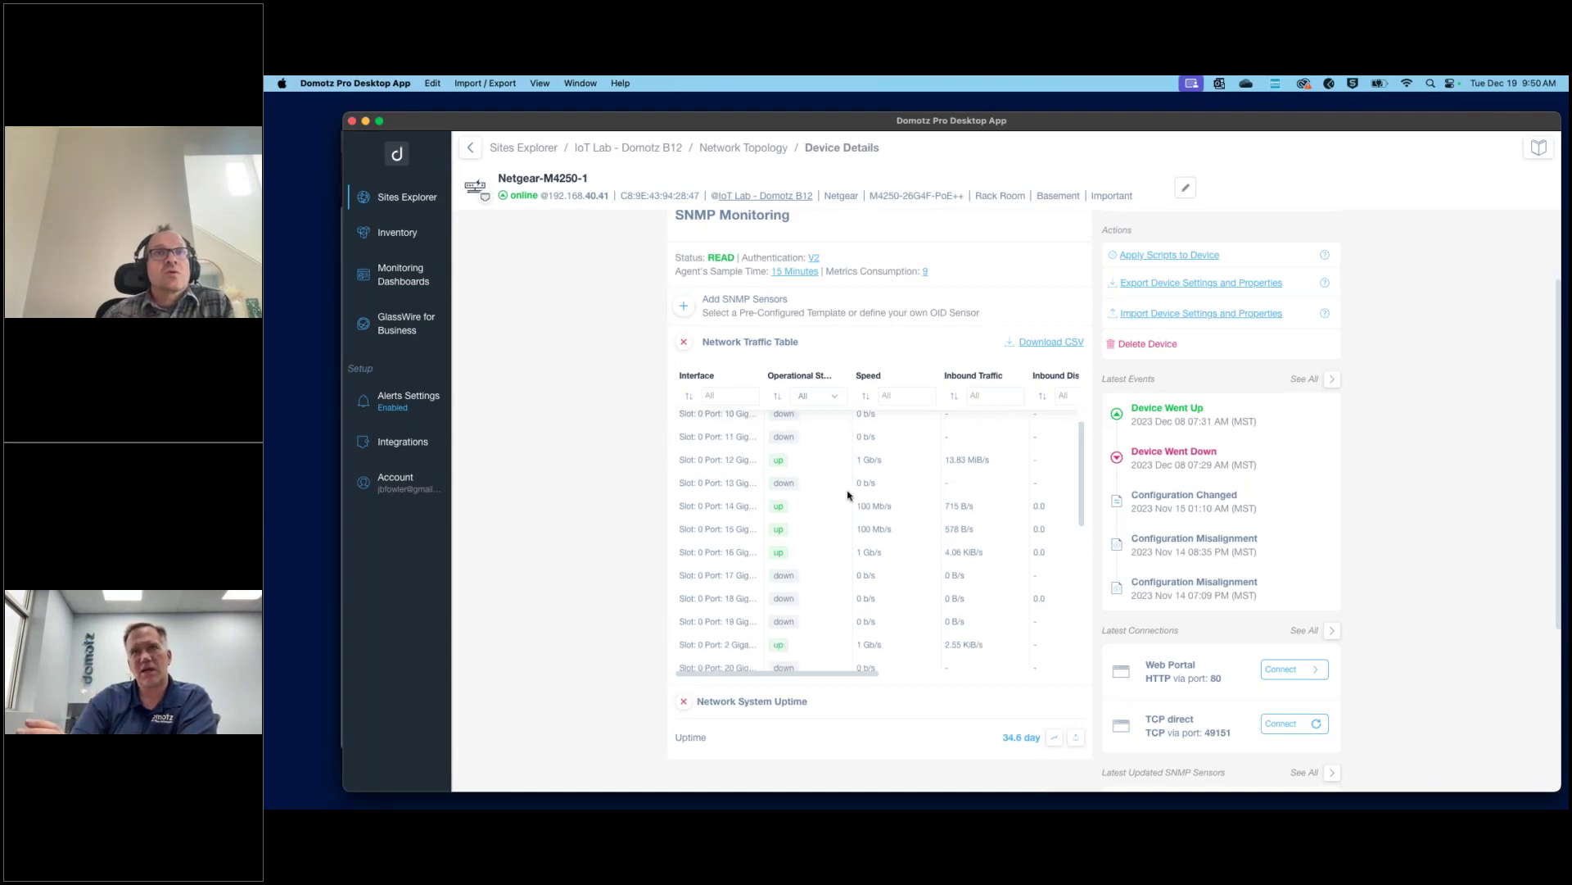
pyautogui.scroll(-5, 848, 494)
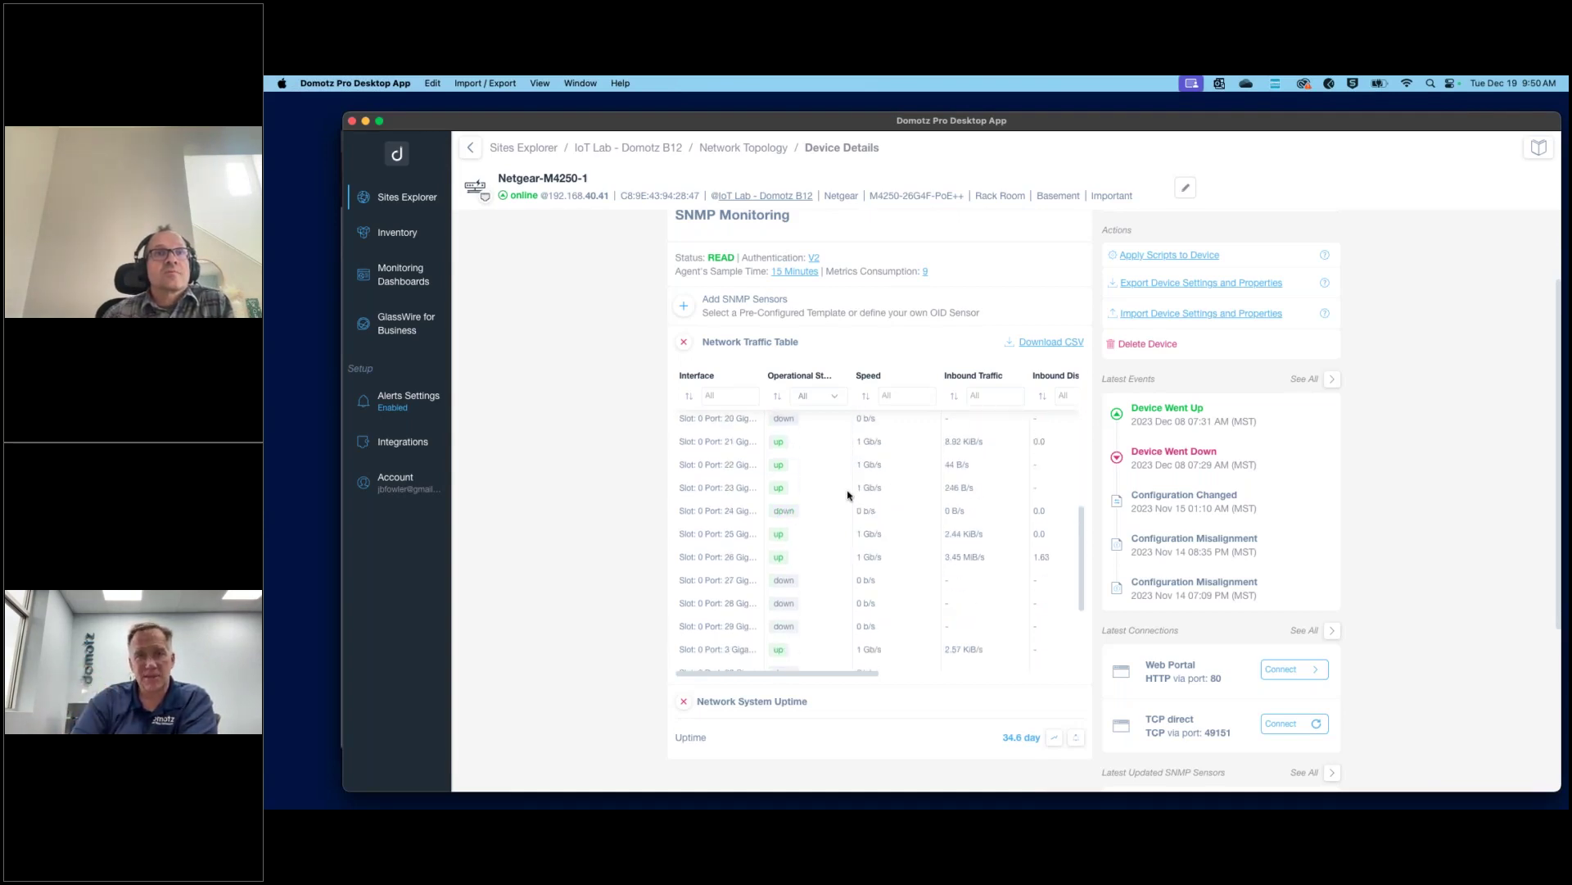
pyautogui.scroll(5, 848, 494)
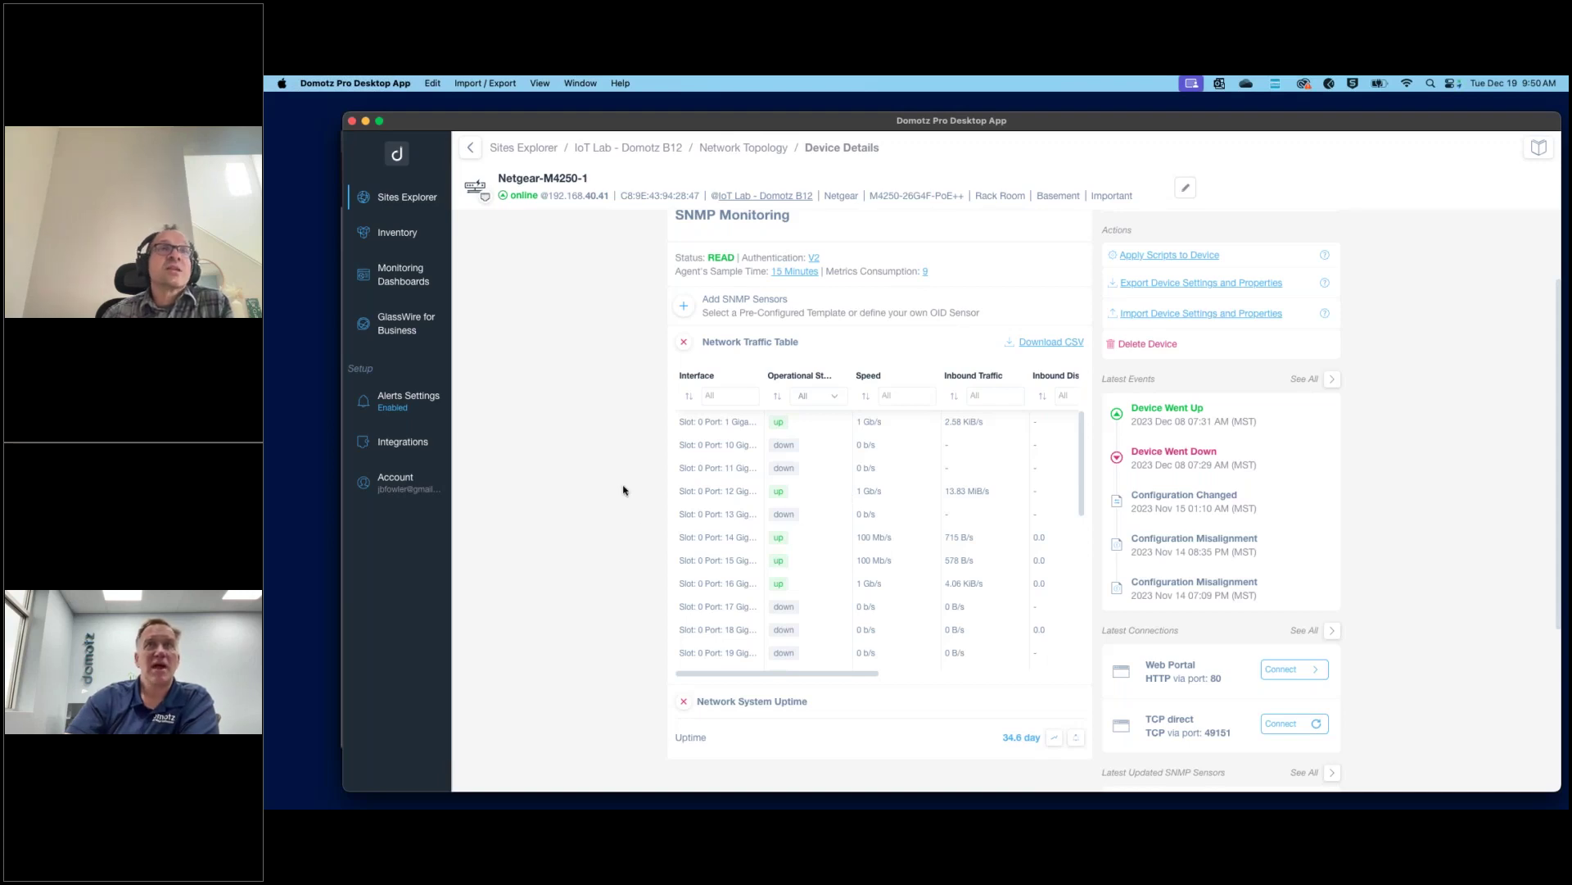
pyautogui.scroll(1, 623, 489)
pyautogui.scroll(1, 623, 490)
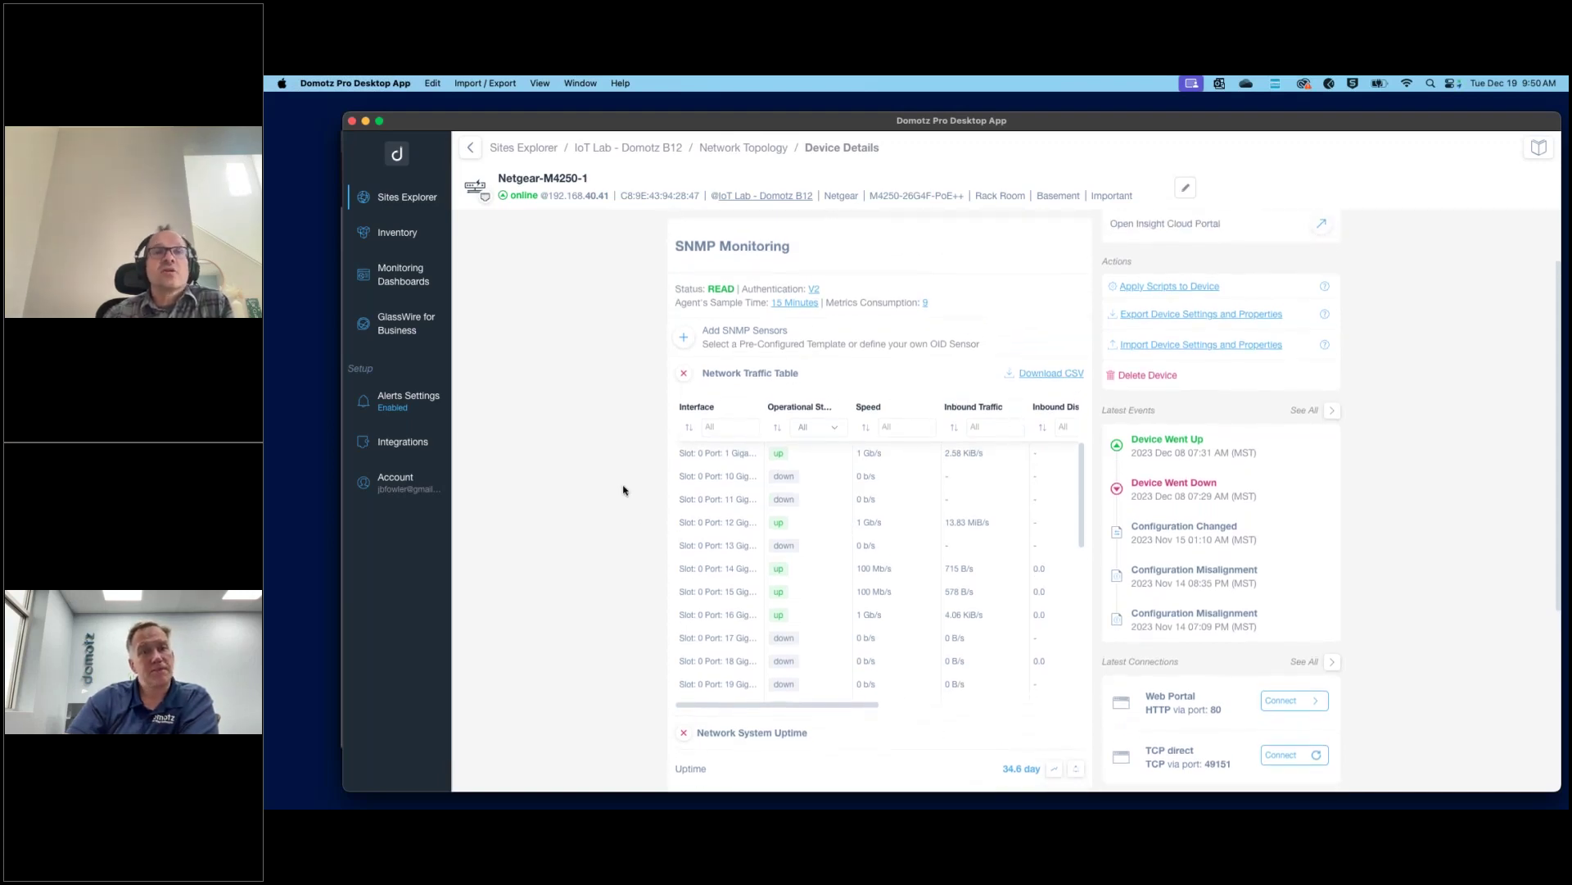
pyautogui.scroll(5, 843, 565)
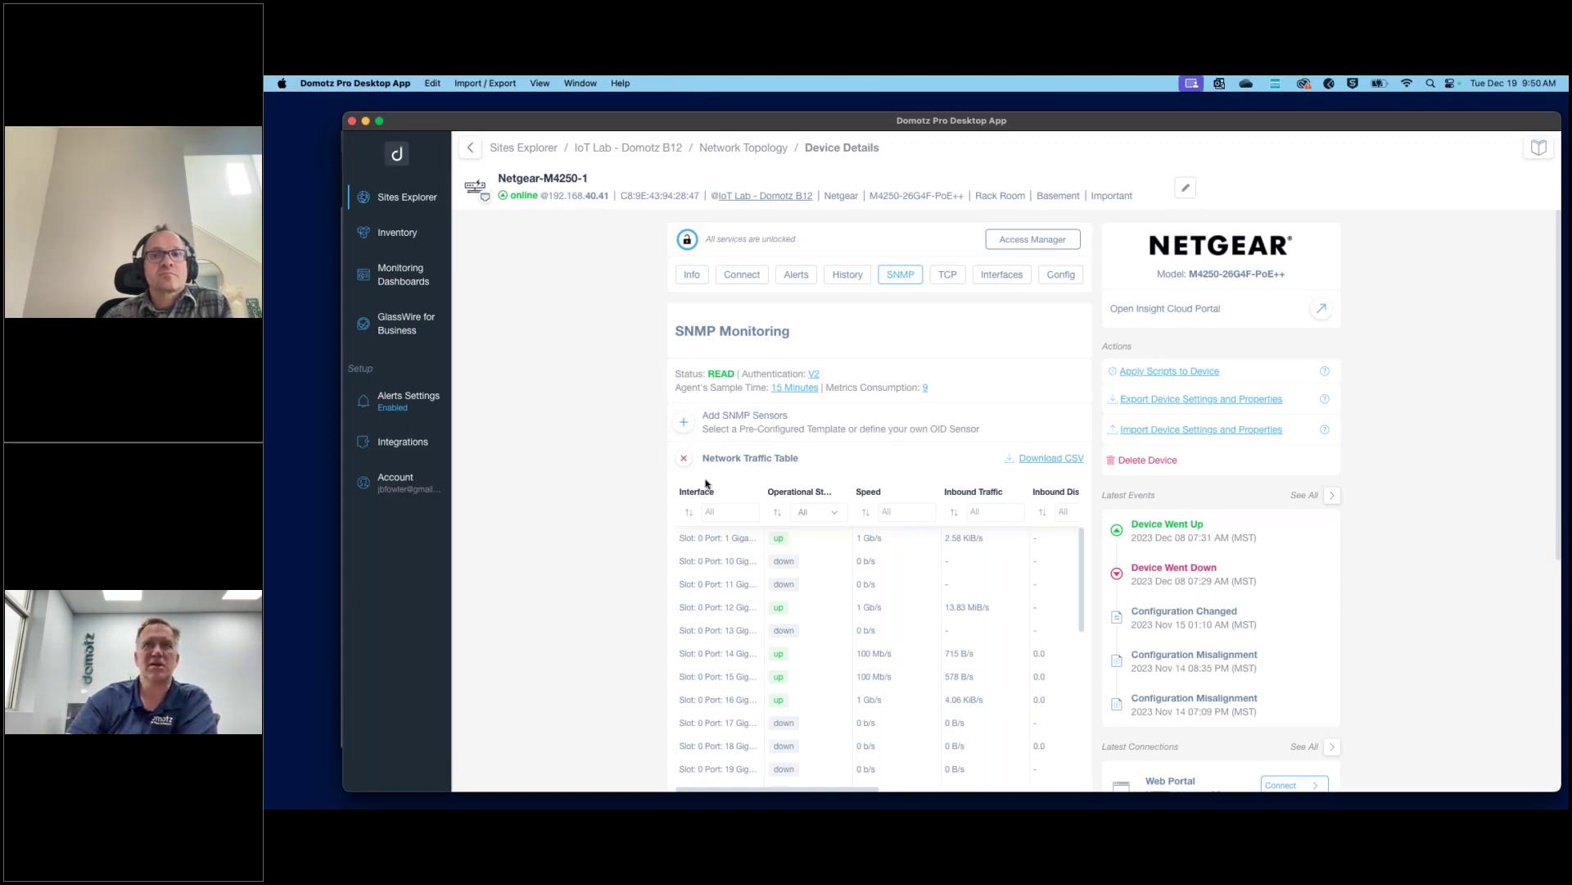
pyautogui.scroll(-8, 653, 516)
pyautogui.scroll(3, 640, 545)
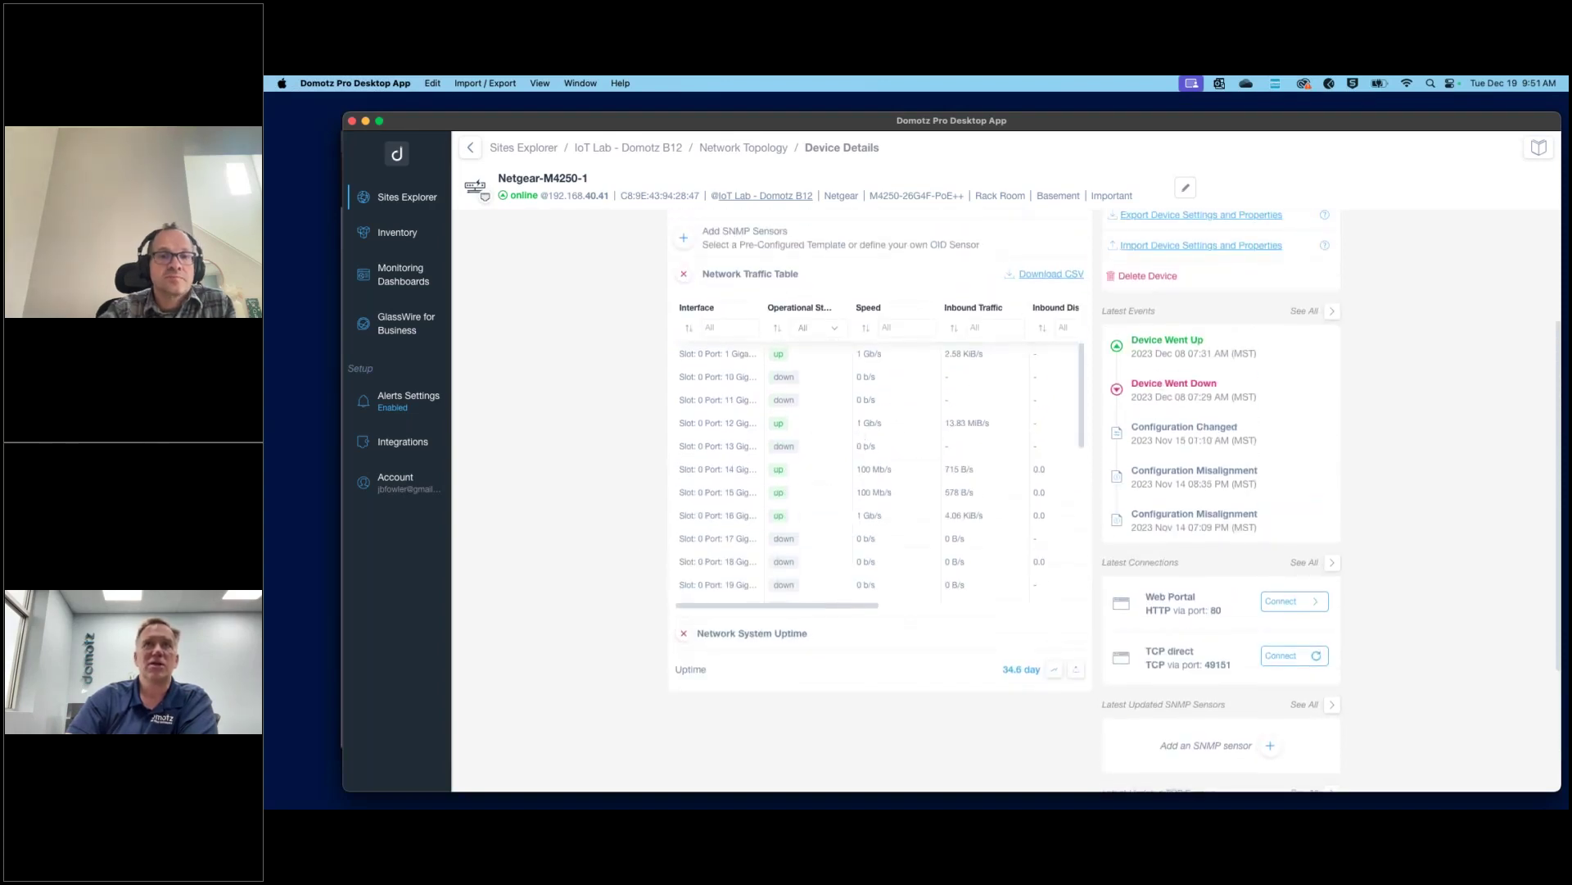
pyautogui.scroll(3, 840, 423)
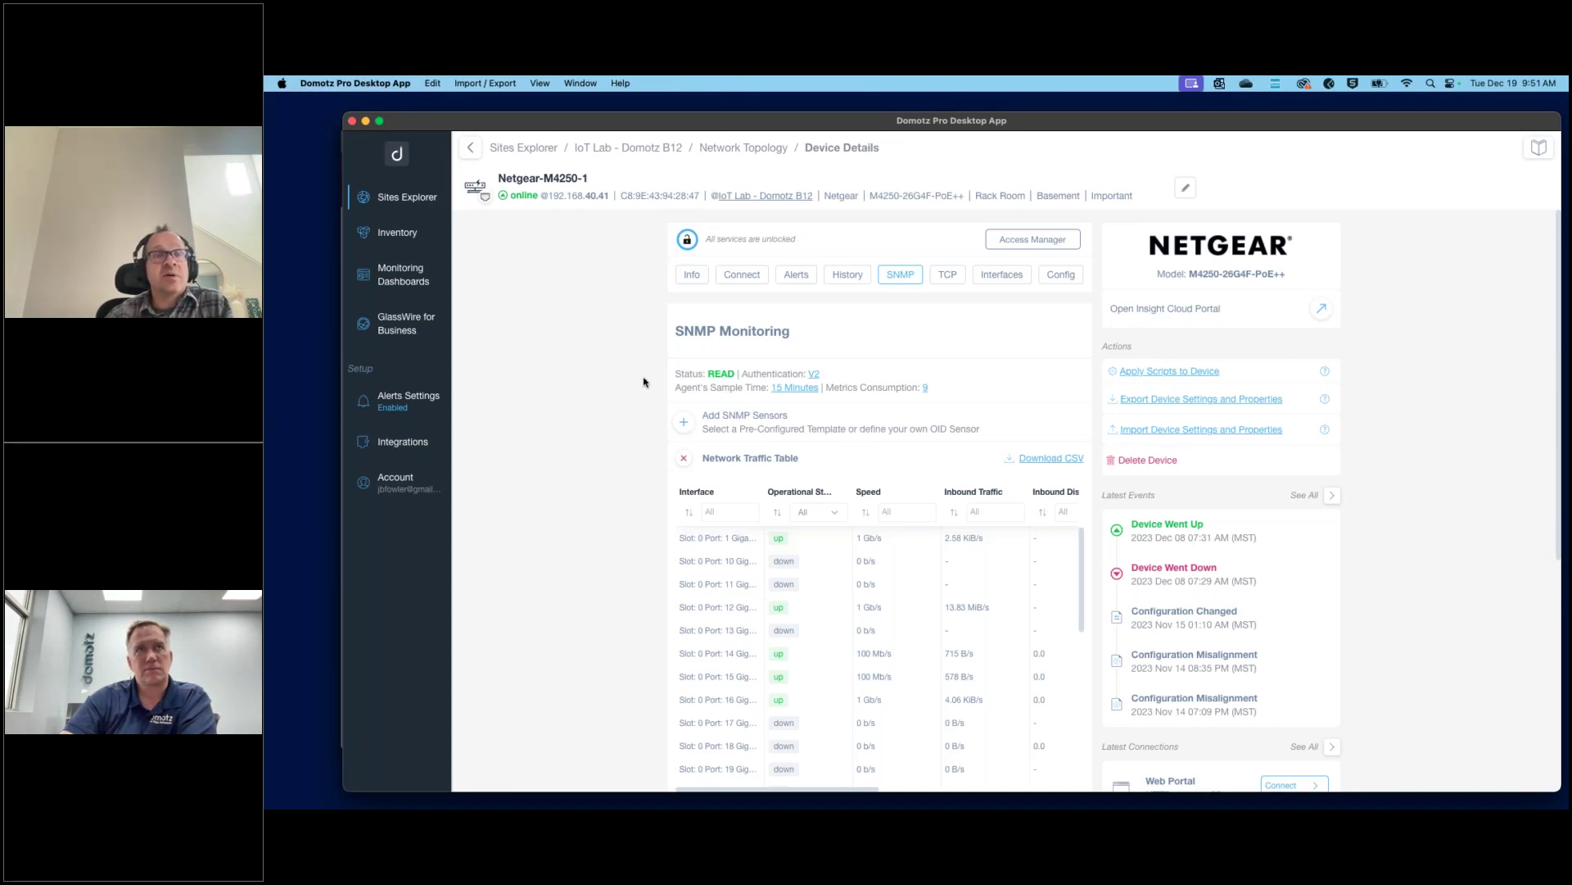
# List the interfaces of Netgear-M4250-1 and review each port's connected device, link speed, traffic and PoE state.
pyautogui.click(995, 274)
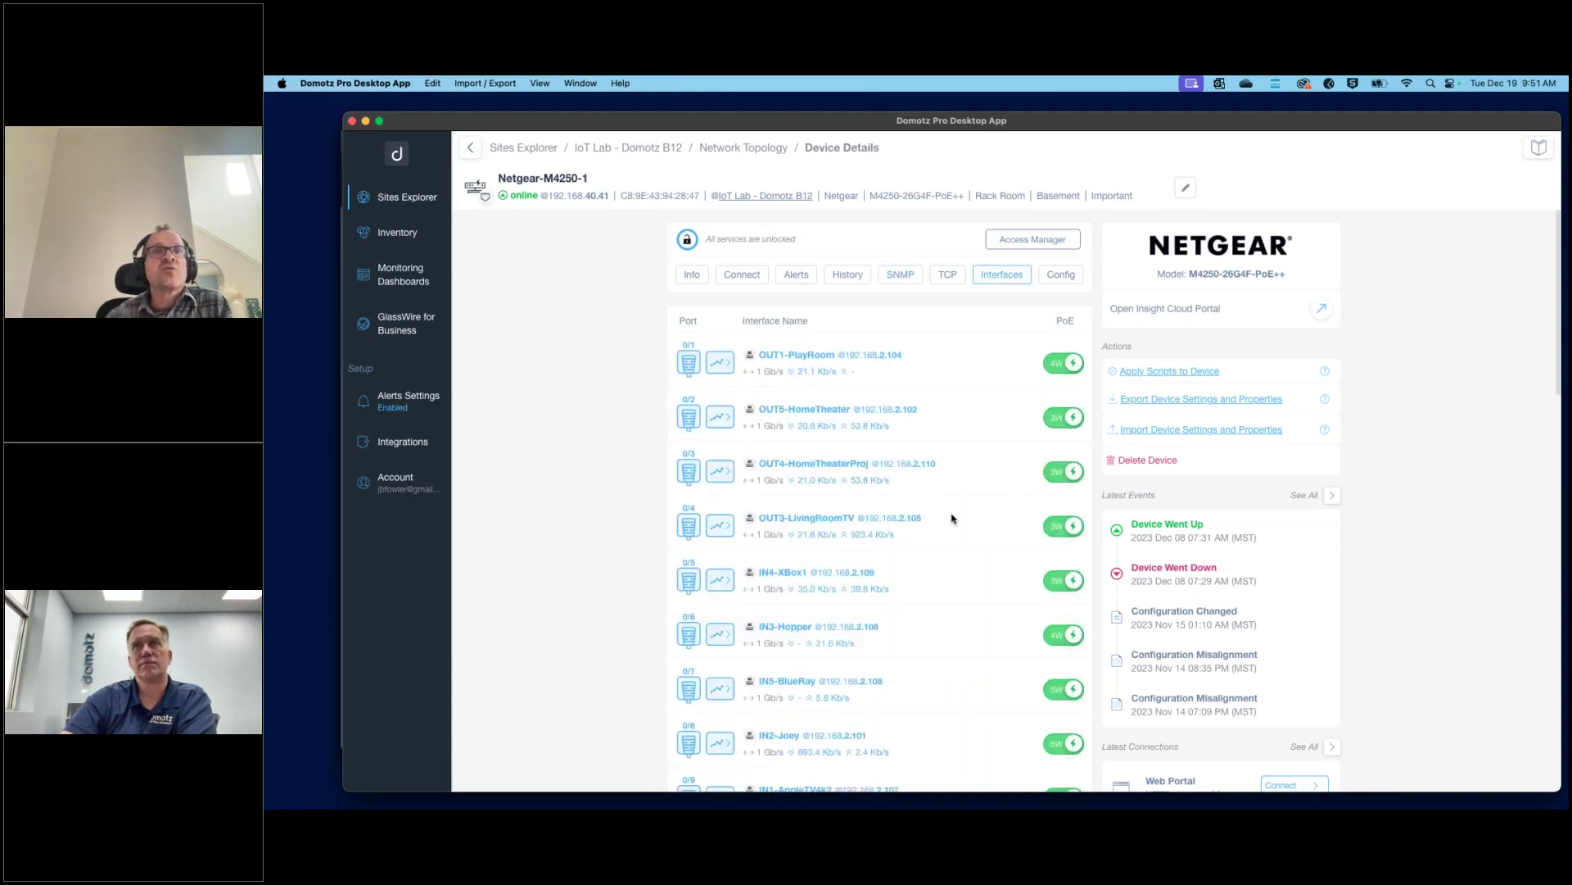
pyautogui.scroll(-3, 952, 518)
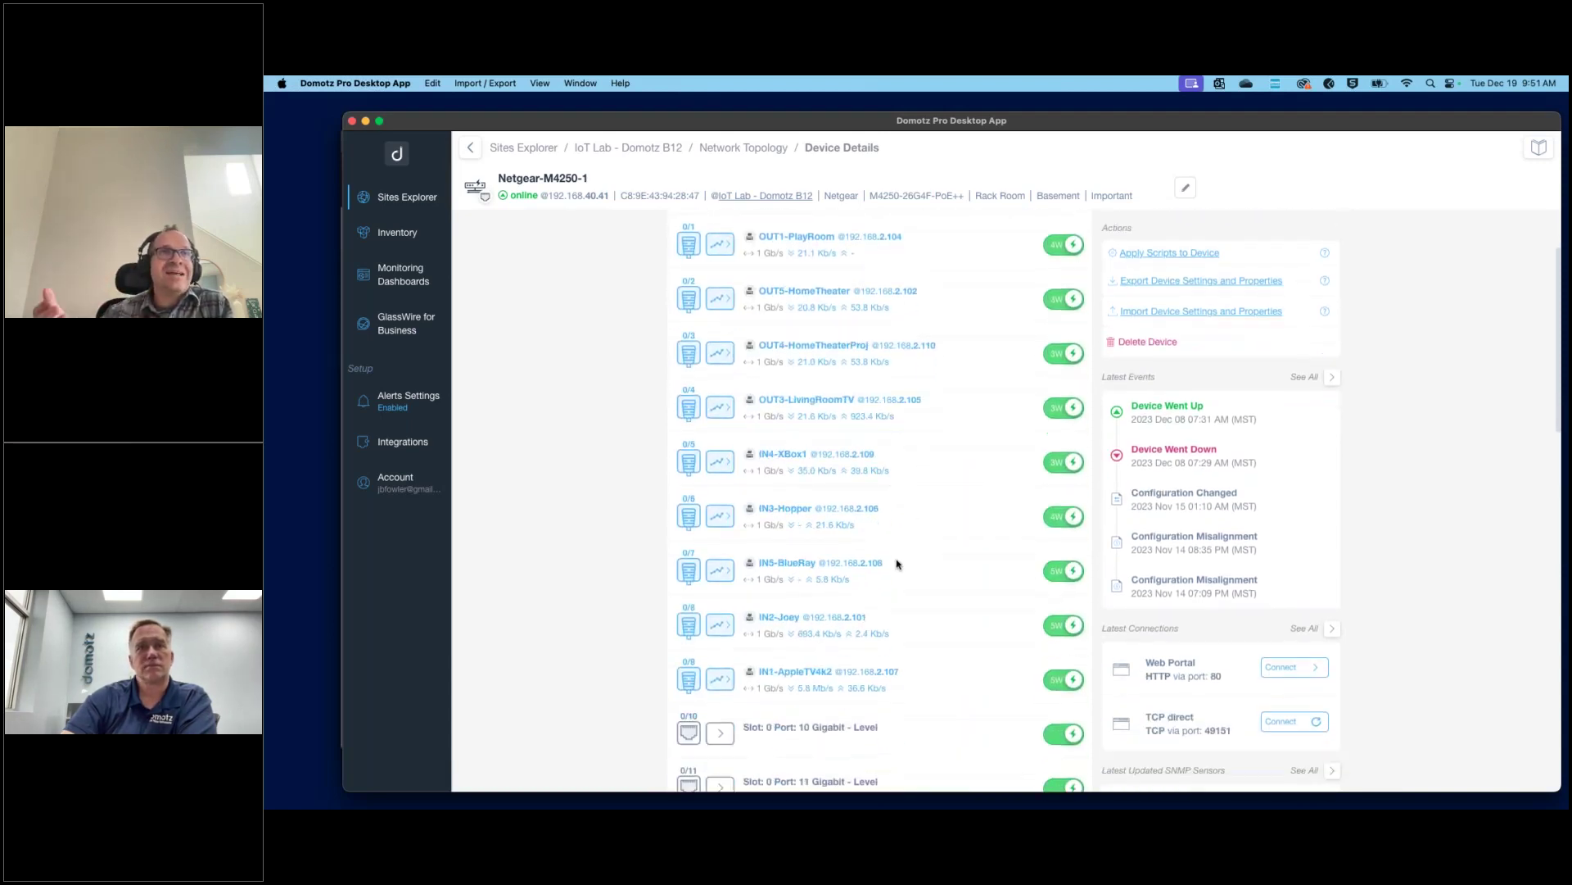
pyautogui.scroll(3, 896, 564)
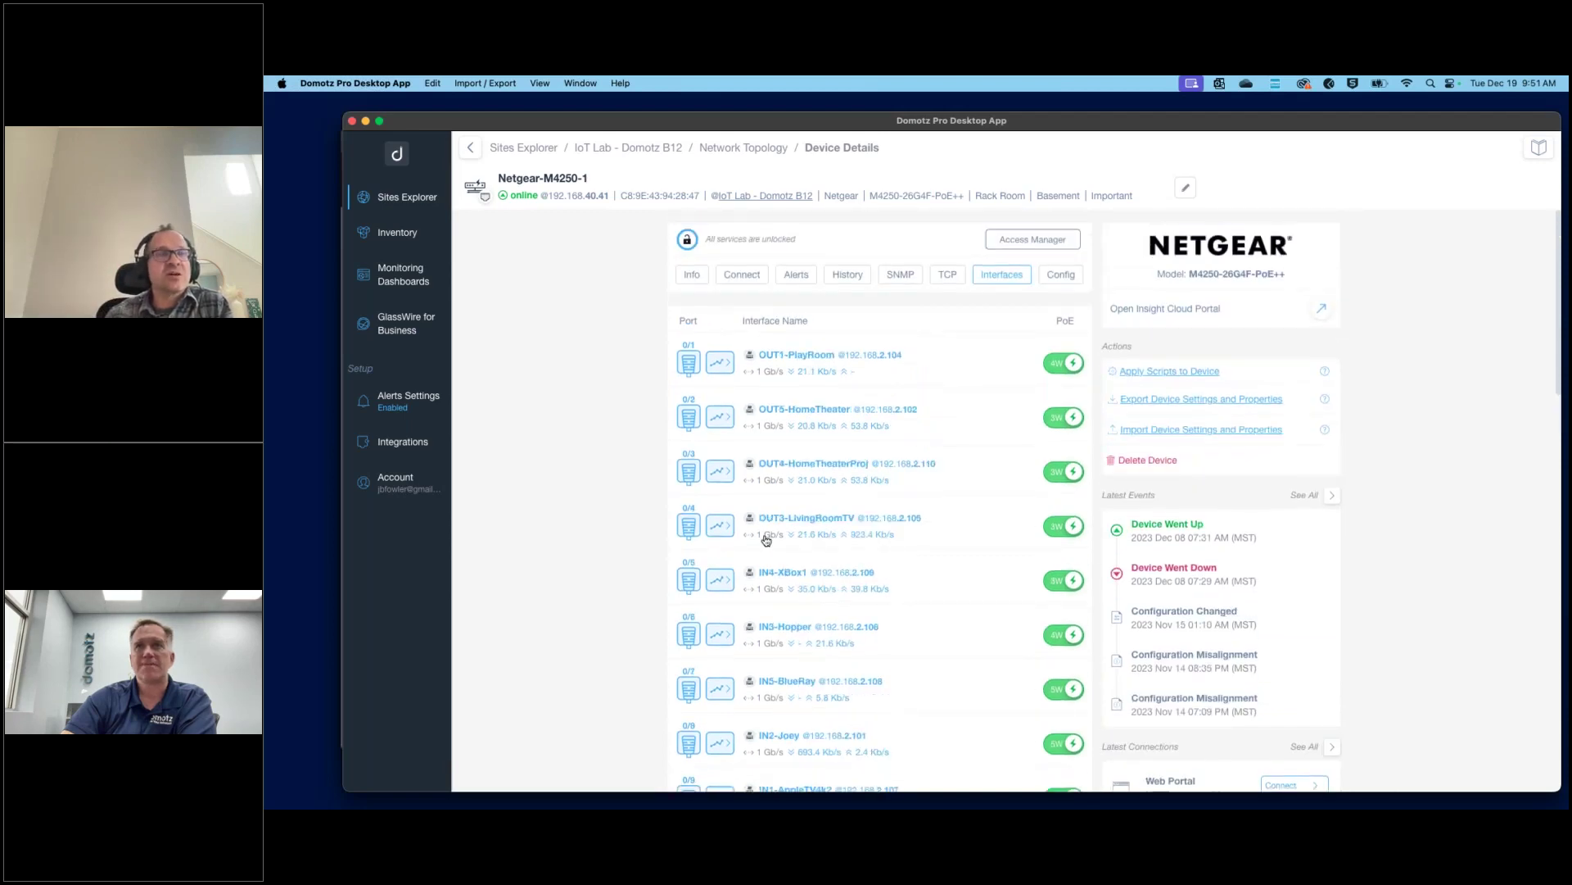
pyautogui.scroll(-1, 757, 565)
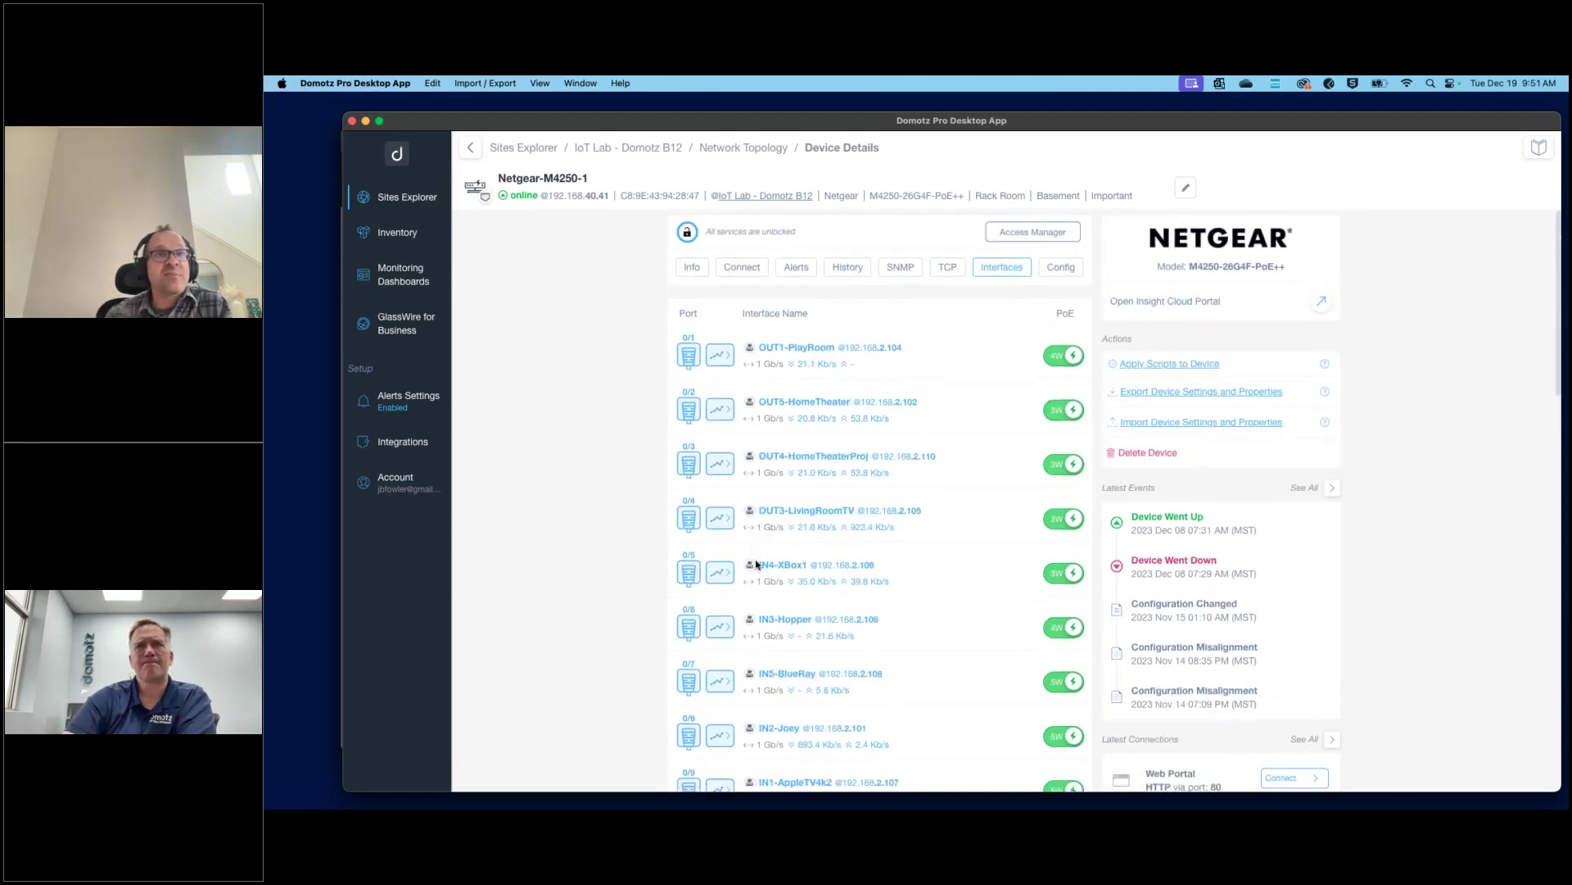
pyautogui.scroll(-4, 757, 565)
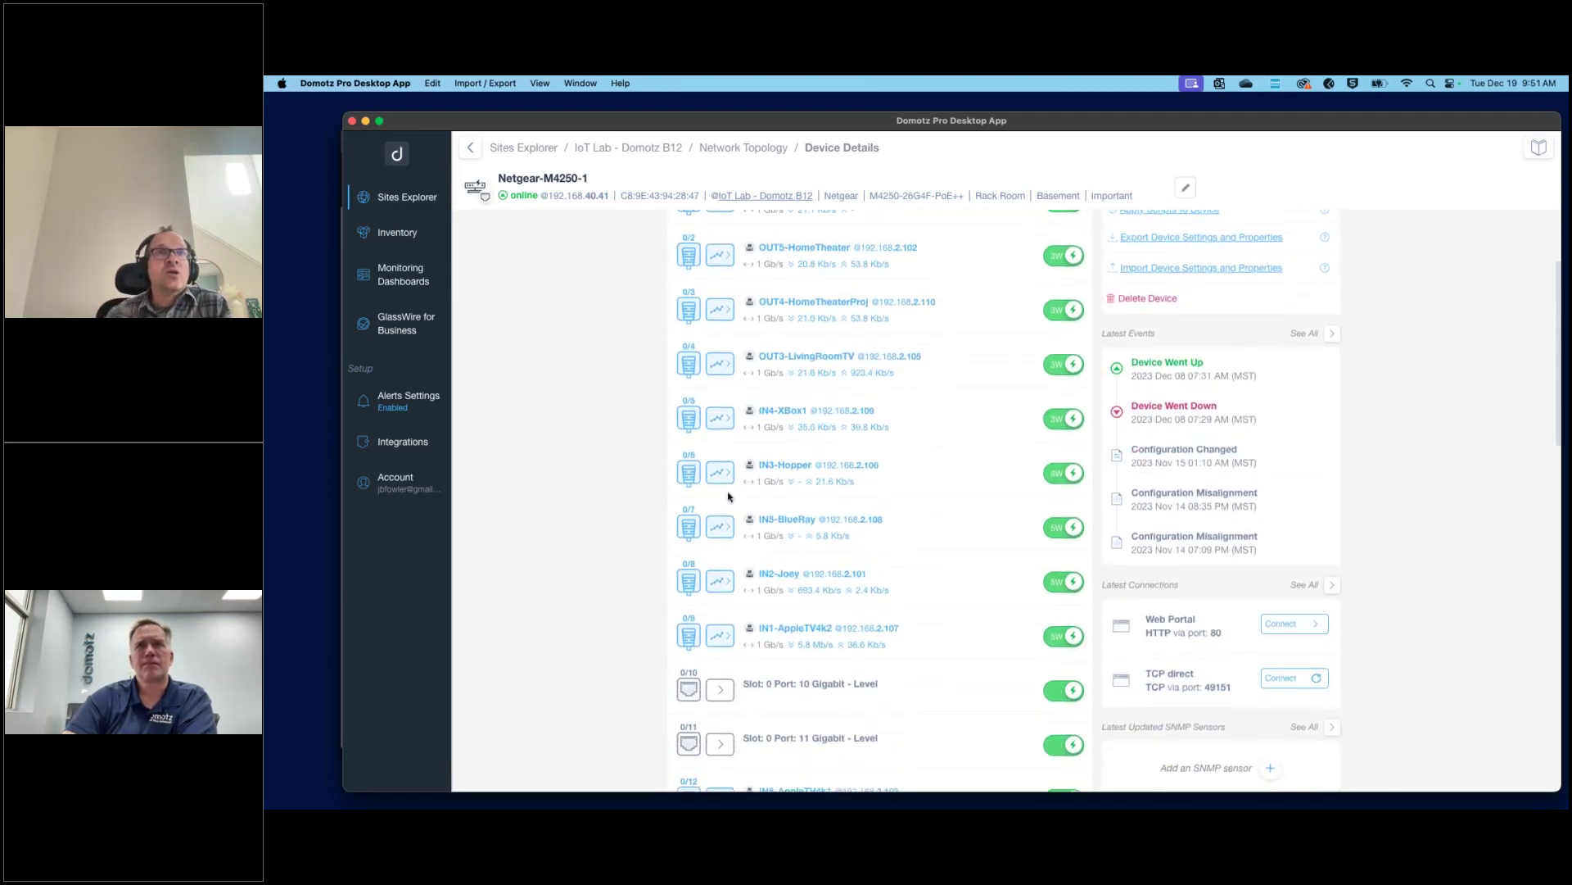
# View the bandwidth and Errors graphs for port 0/6 (IN3-Hopper) and close the interface info.
pyautogui.click(721, 473)
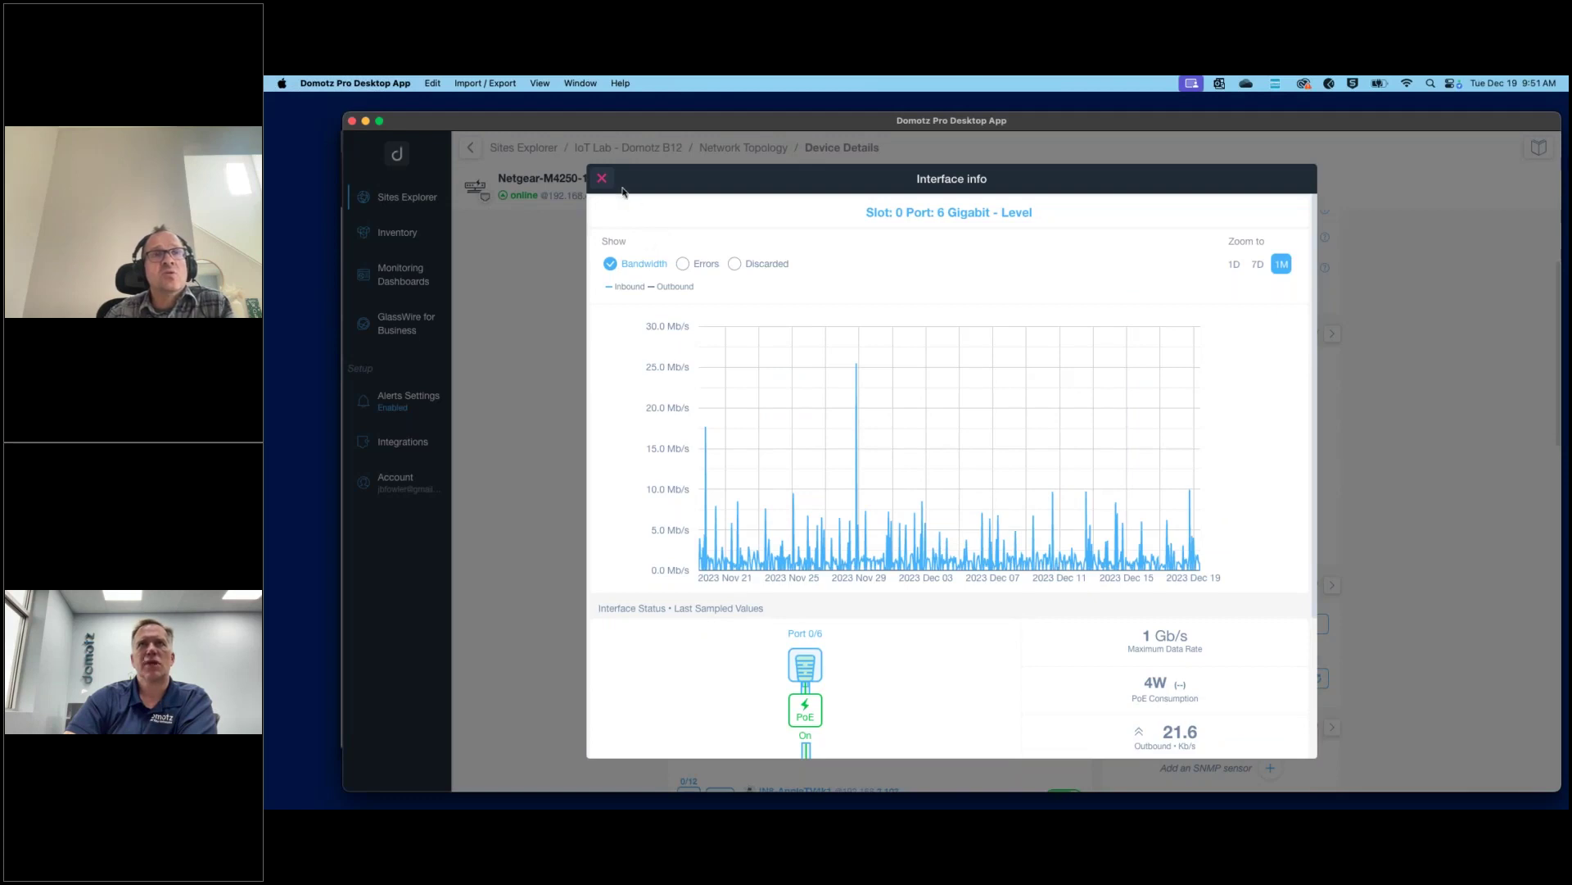
pyautogui.click(684, 264)
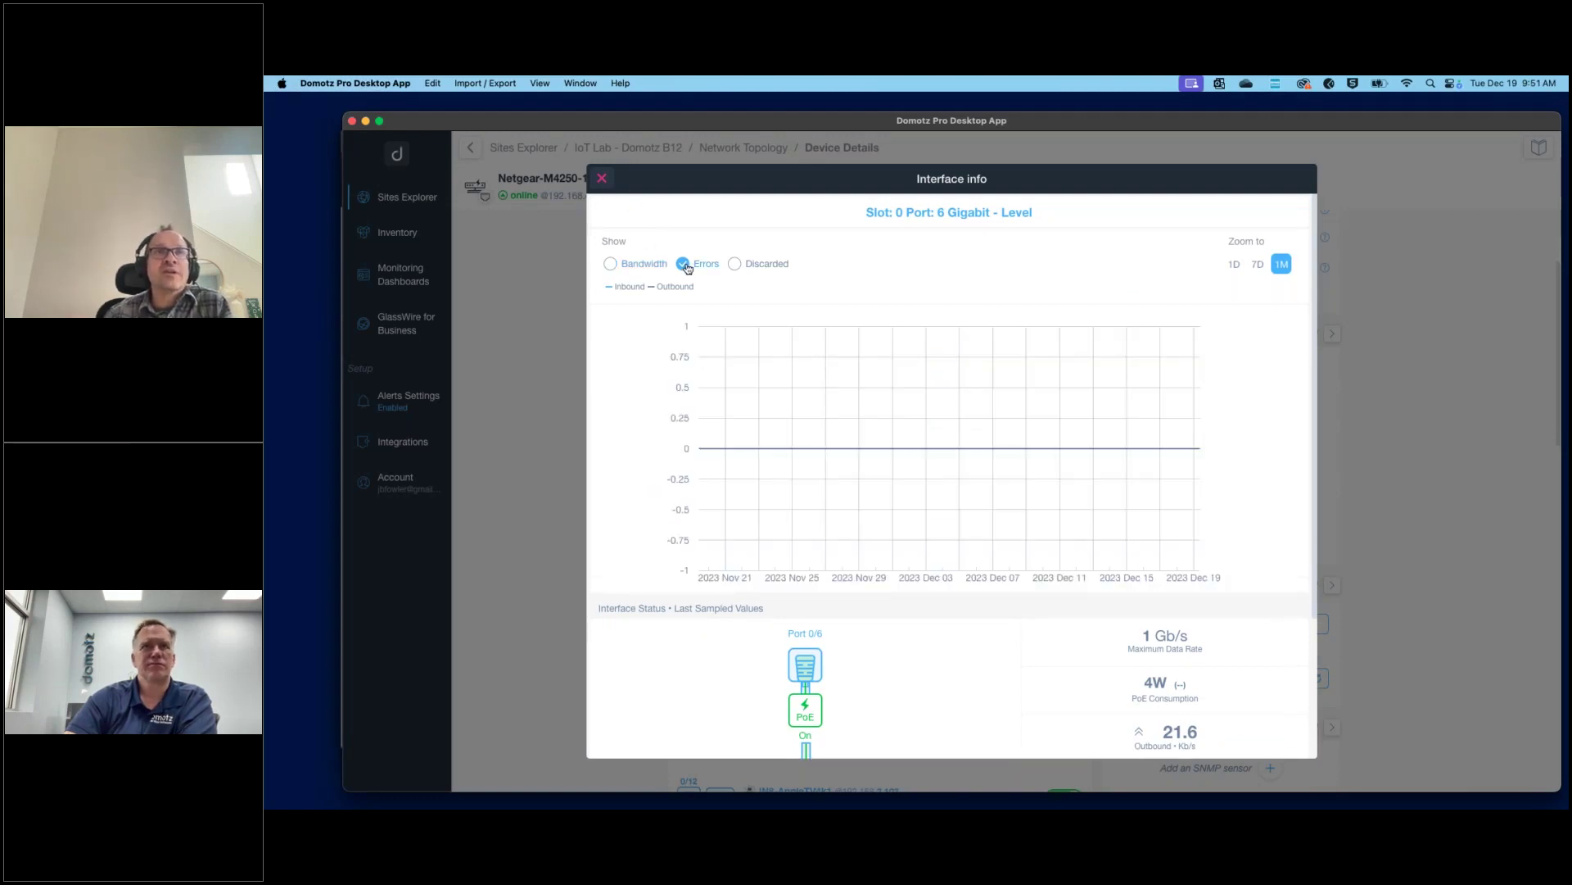
pyautogui.click(601, 180)
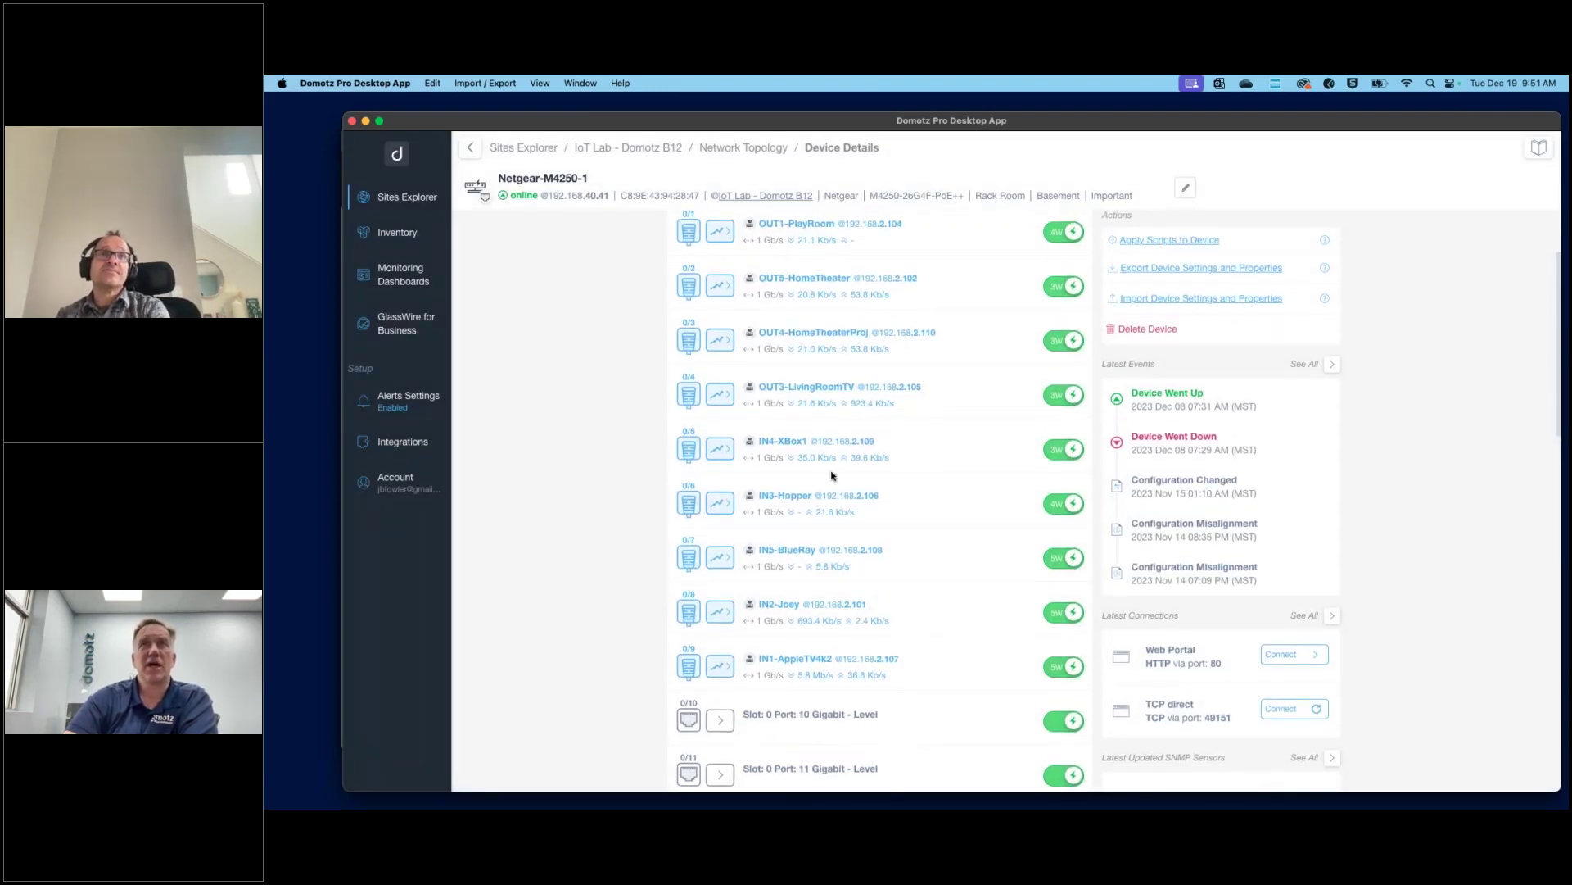
pyautogui.scroll(3, 832, 475)
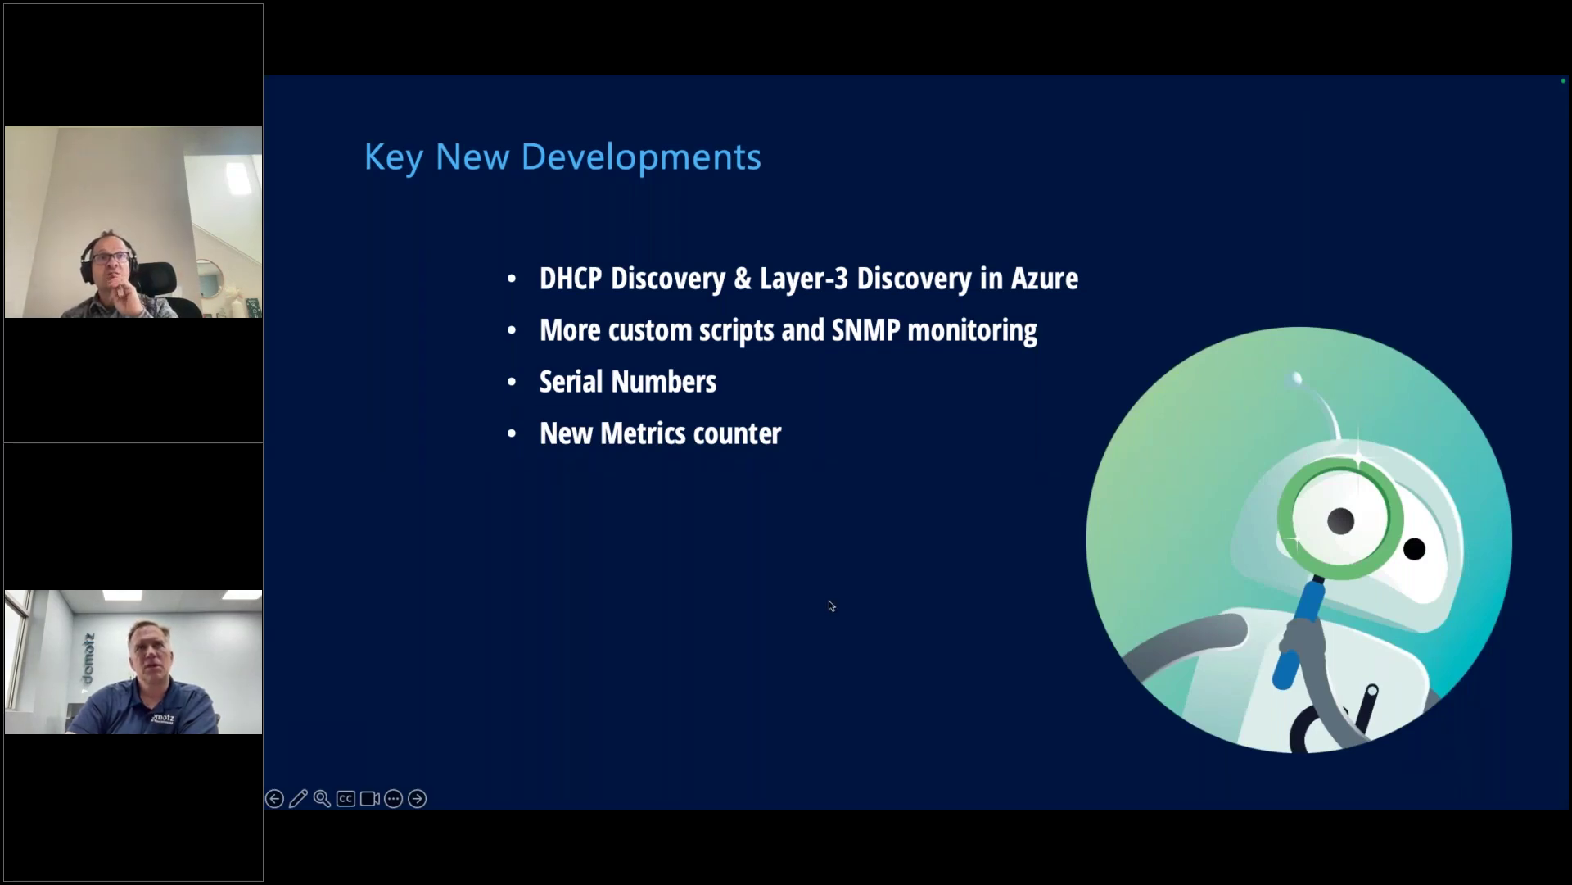
pyautogui.press('Right')
pyautogui.press('Left')
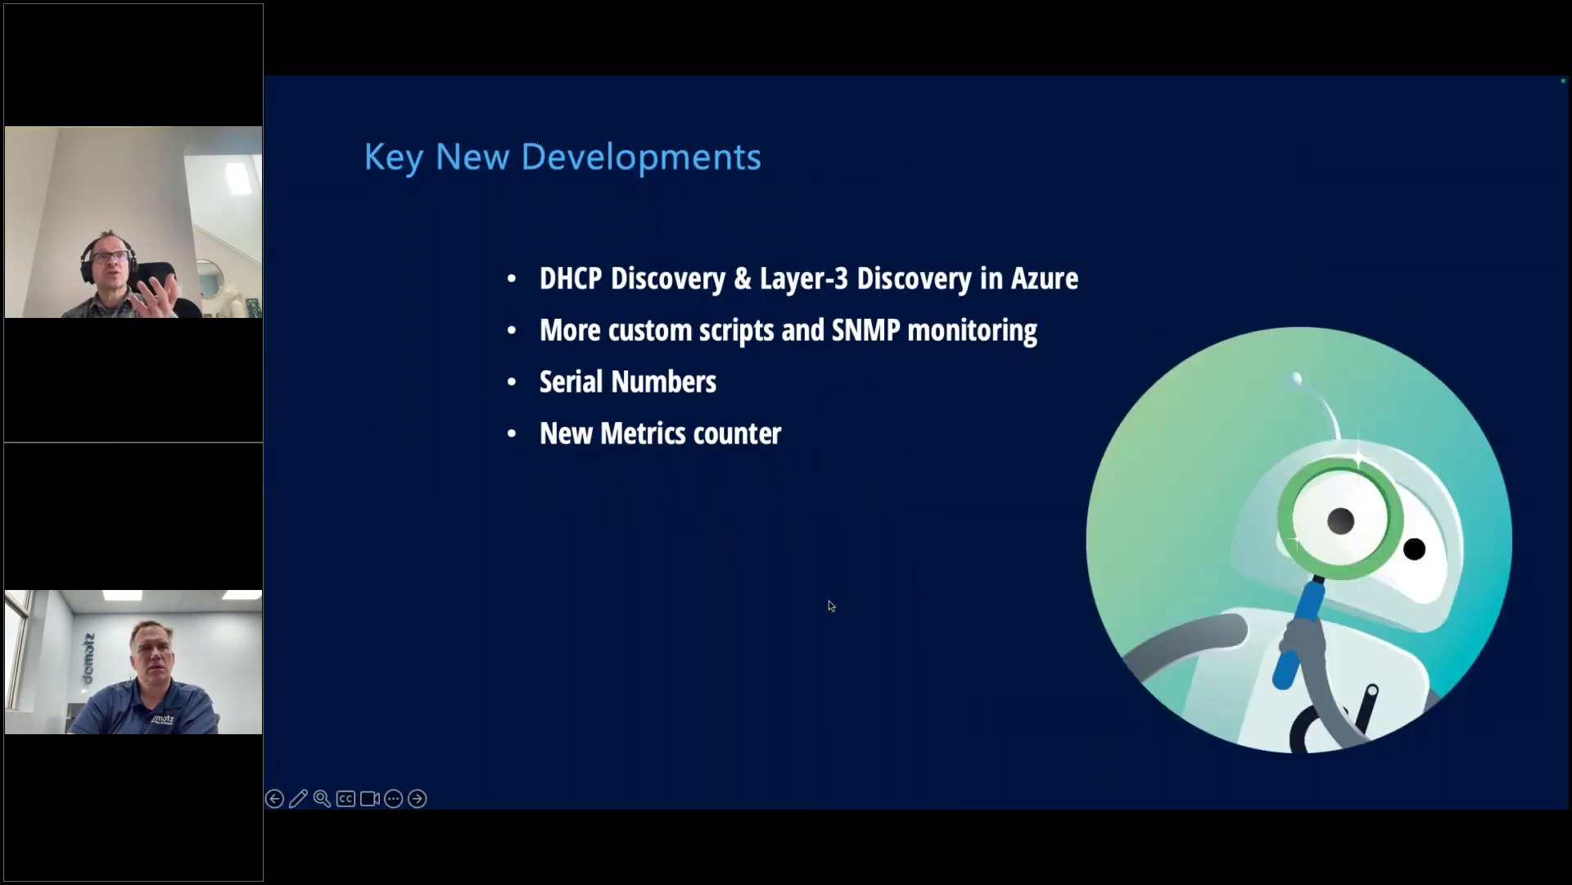